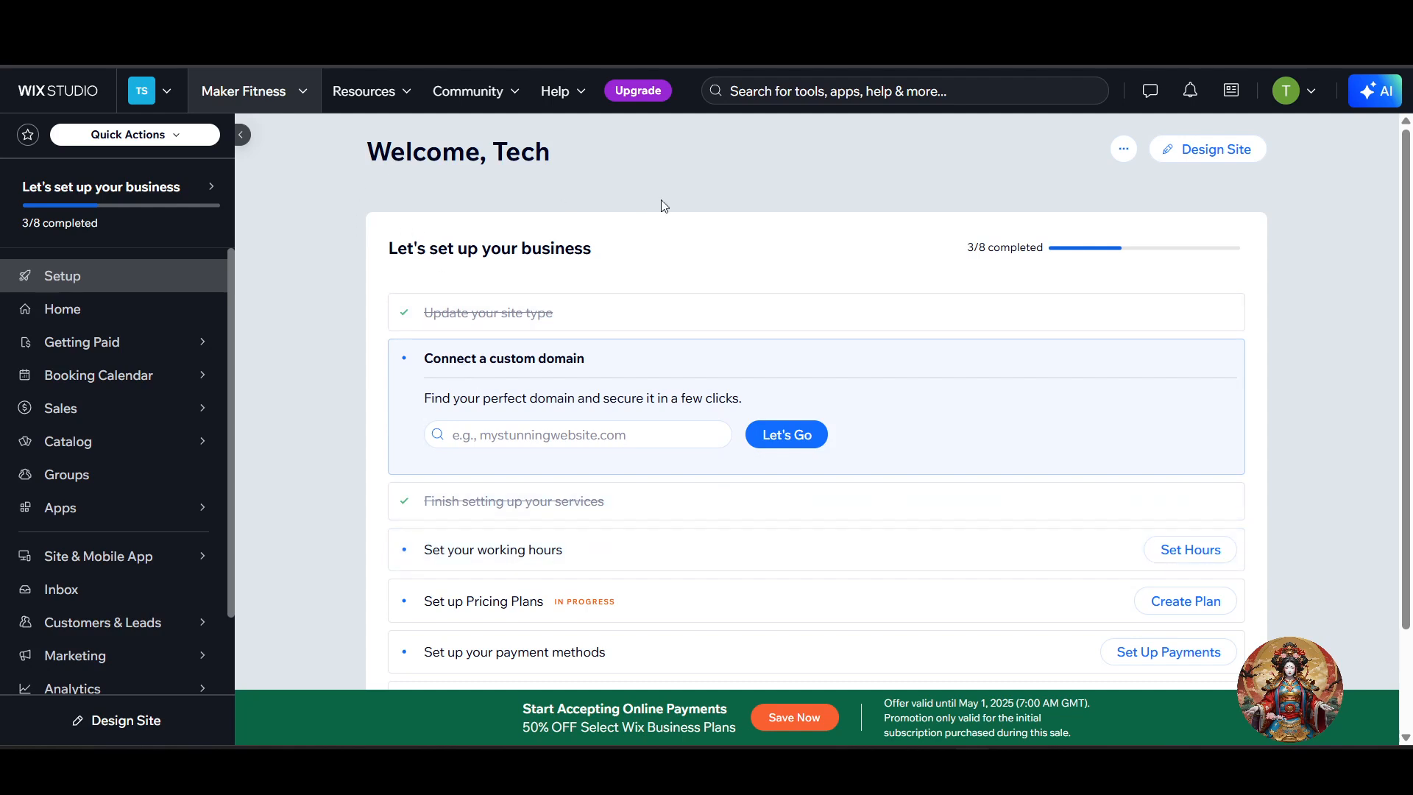
Open a new browser tab and enter the studio.wix address to reach Wix Studio.
left_click_drag(598, 174, 365, 166)
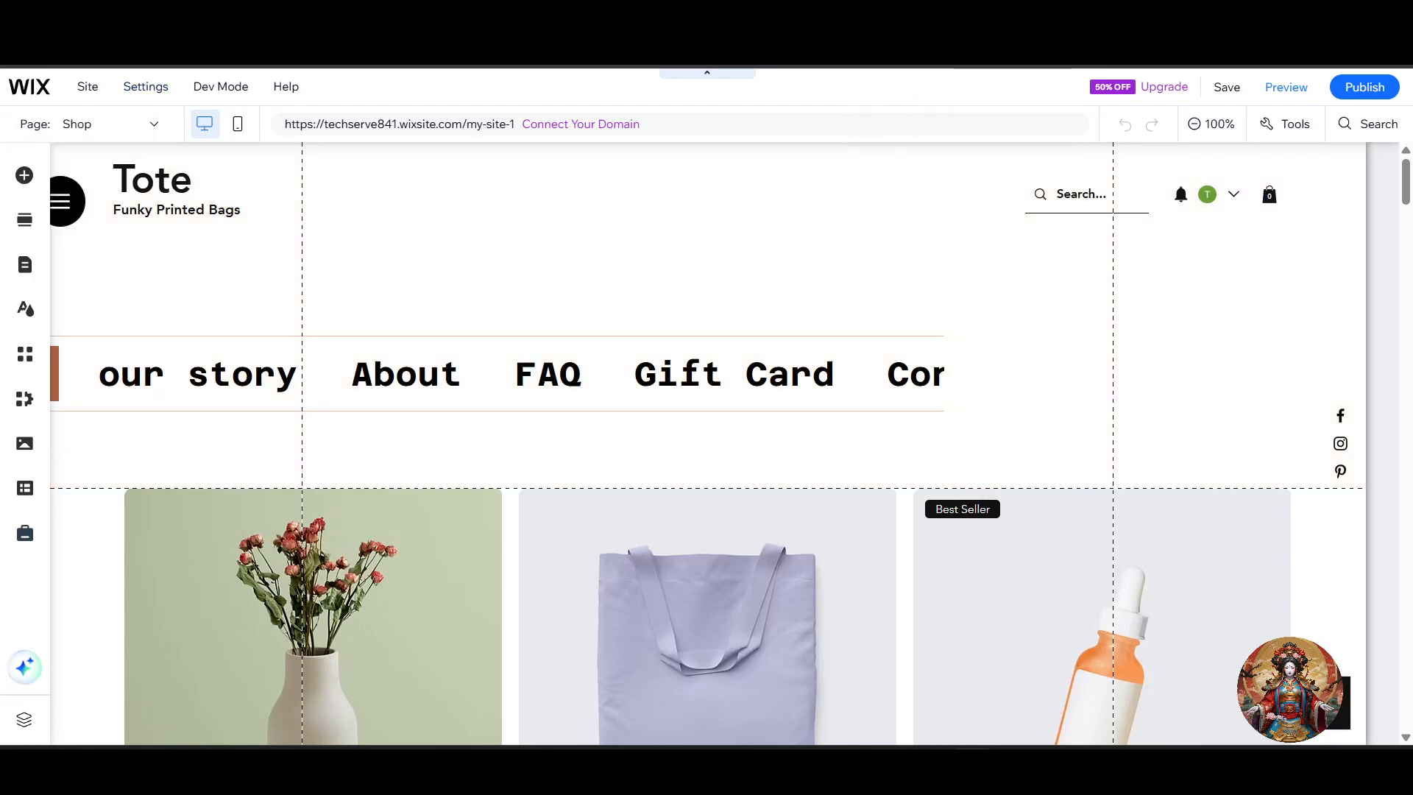
key("ctrl+t")
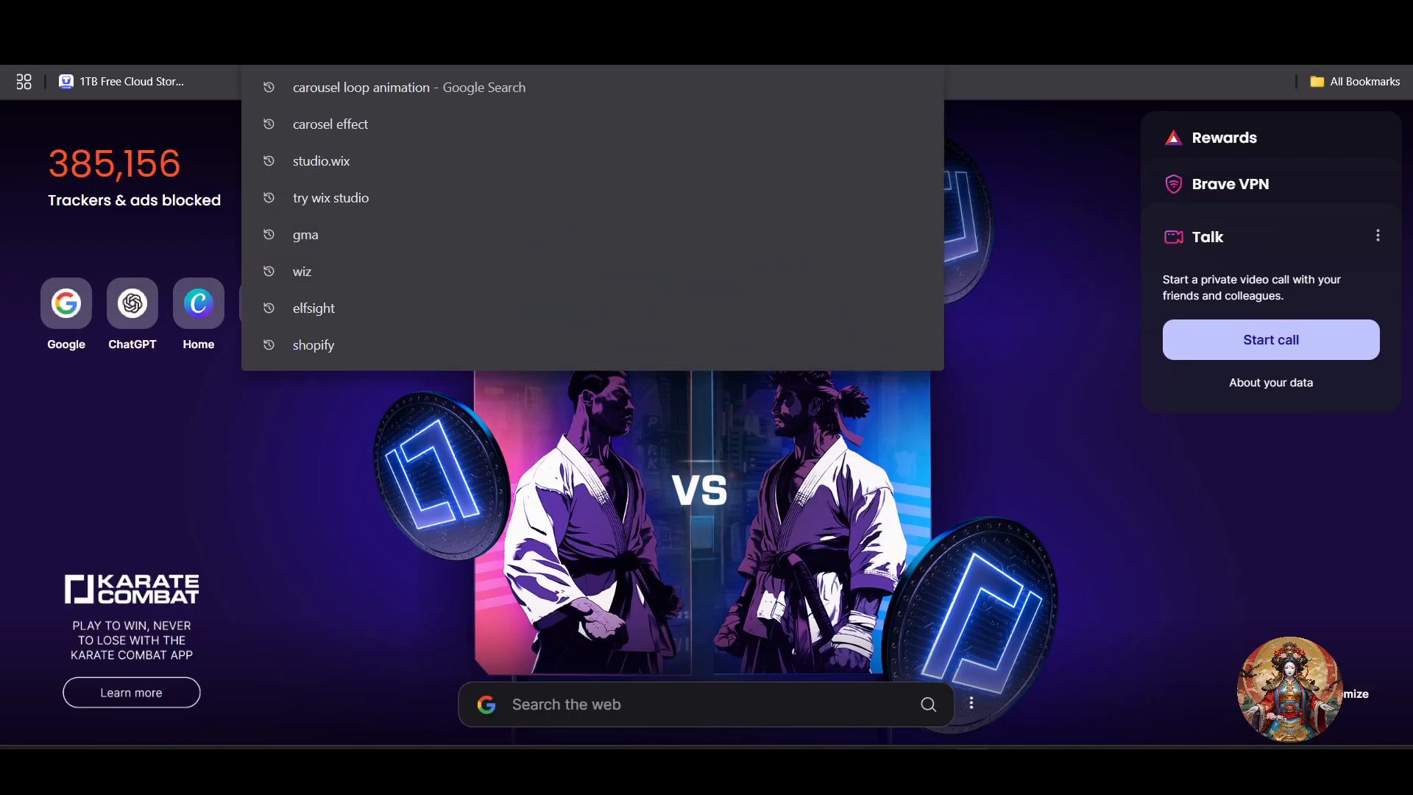
type("studio.wi")
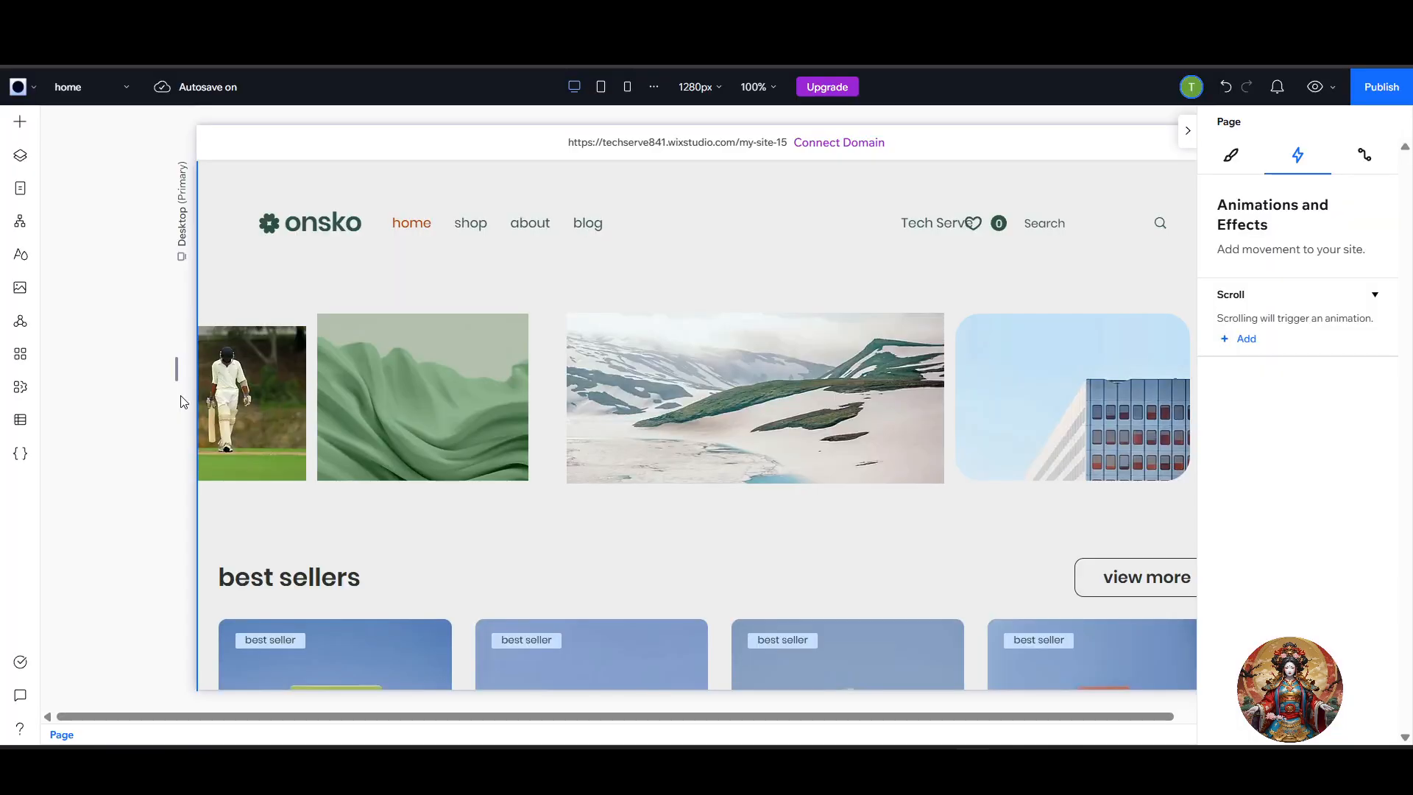
Examine the image row above best sellers on the home page and open the further actions for its section.
scroll(801, 412, "up", 10)
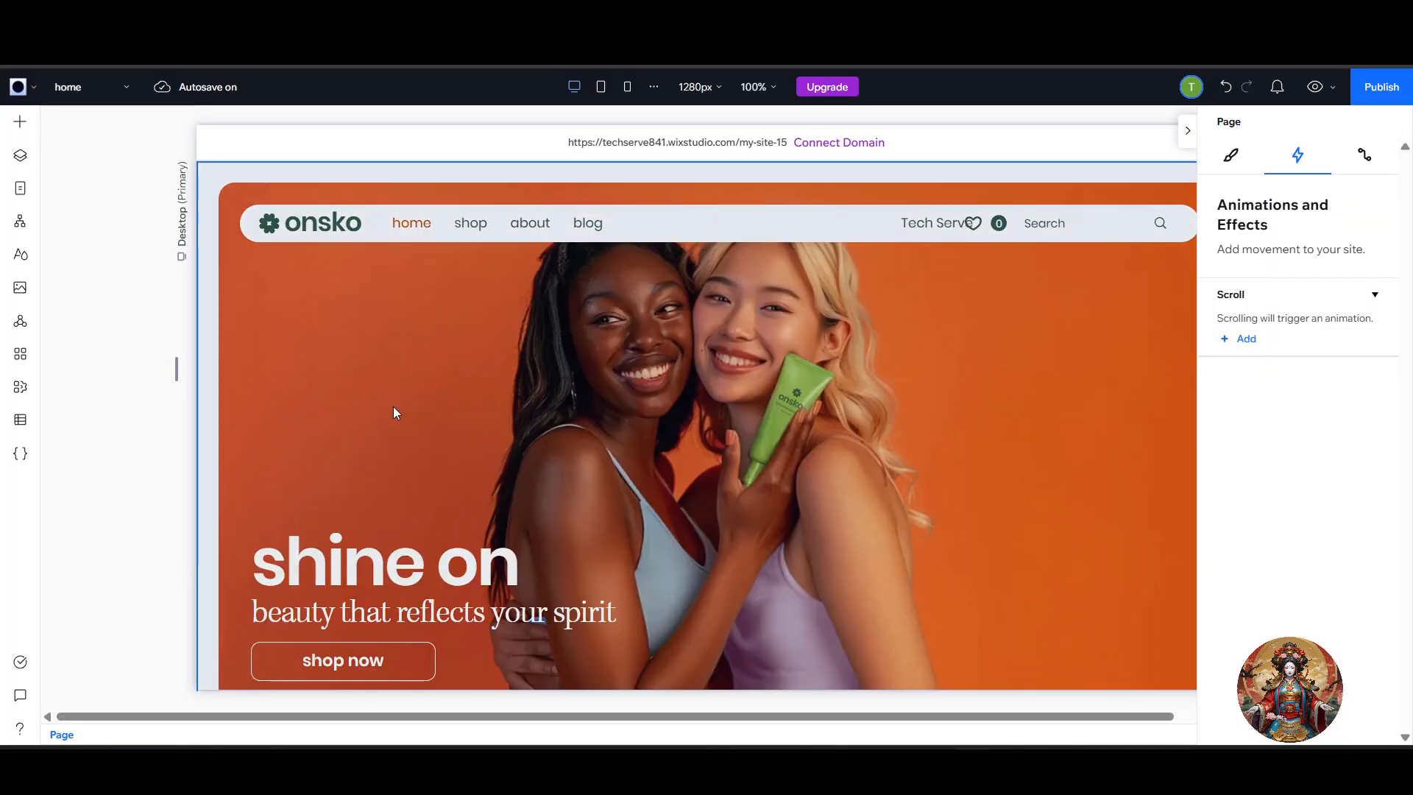
scroll(400, 432, "down", 9)
scroll(428, 432, "down", 1)
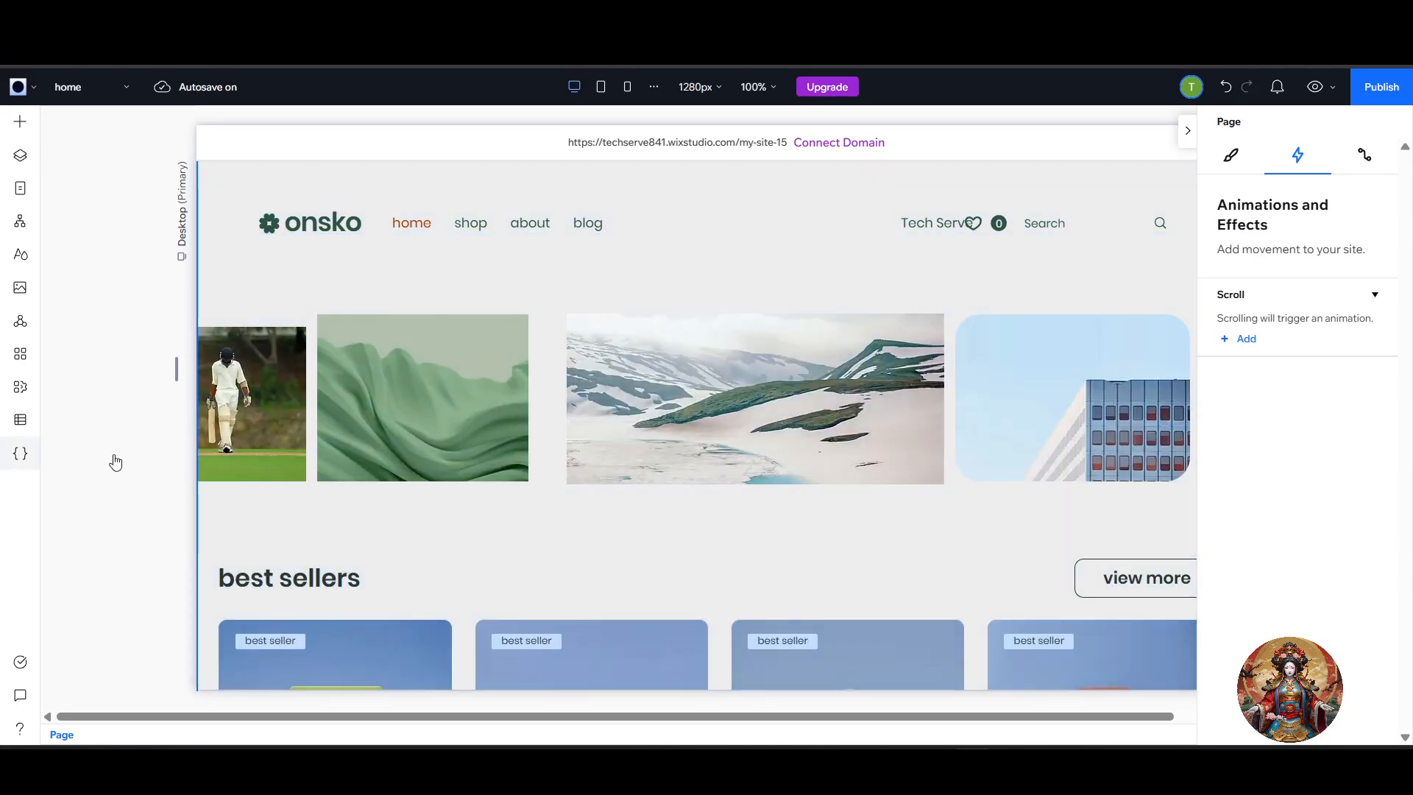
scroll(589, 383, "down", 1)
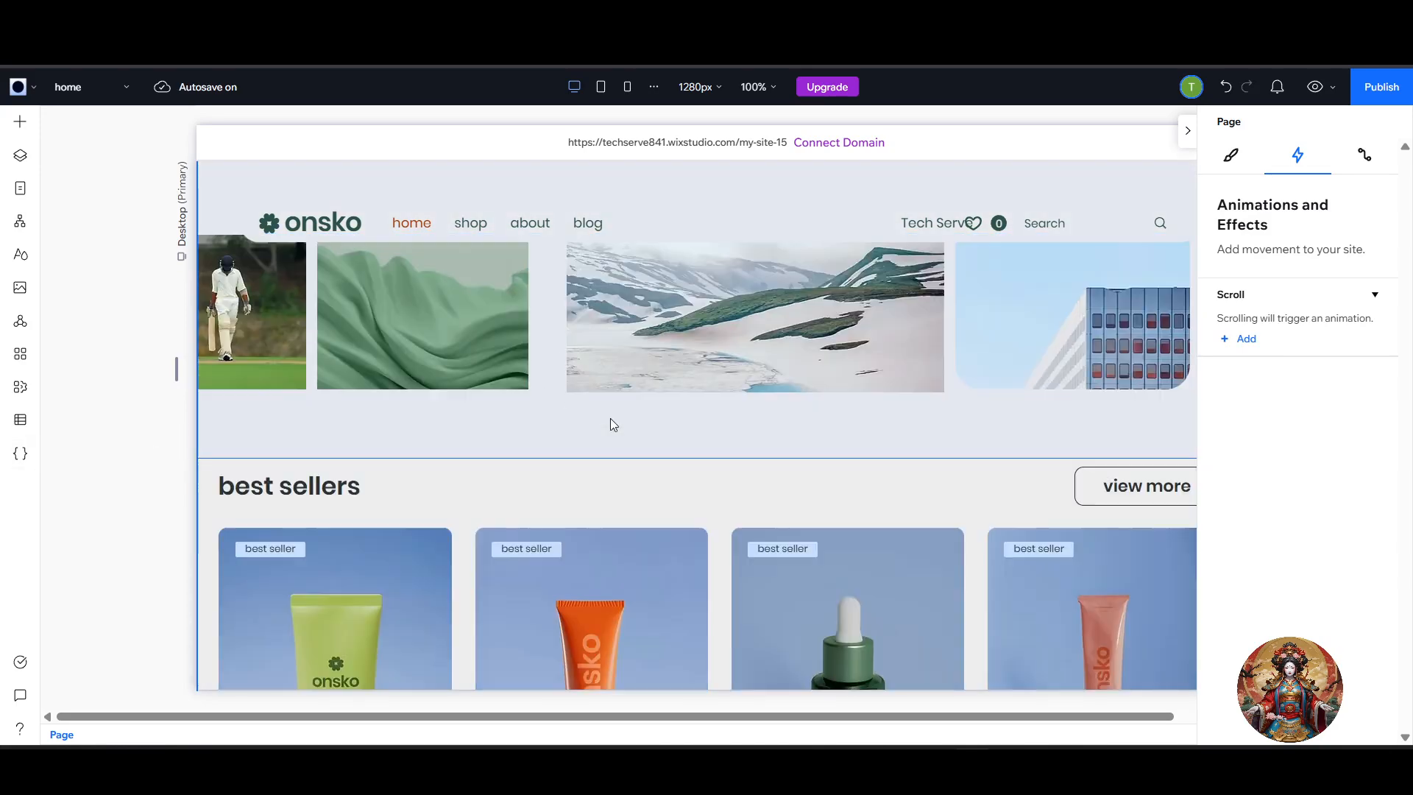
scroll(611, 419, "up", 2)
scroll(986, 319, "down", 2)
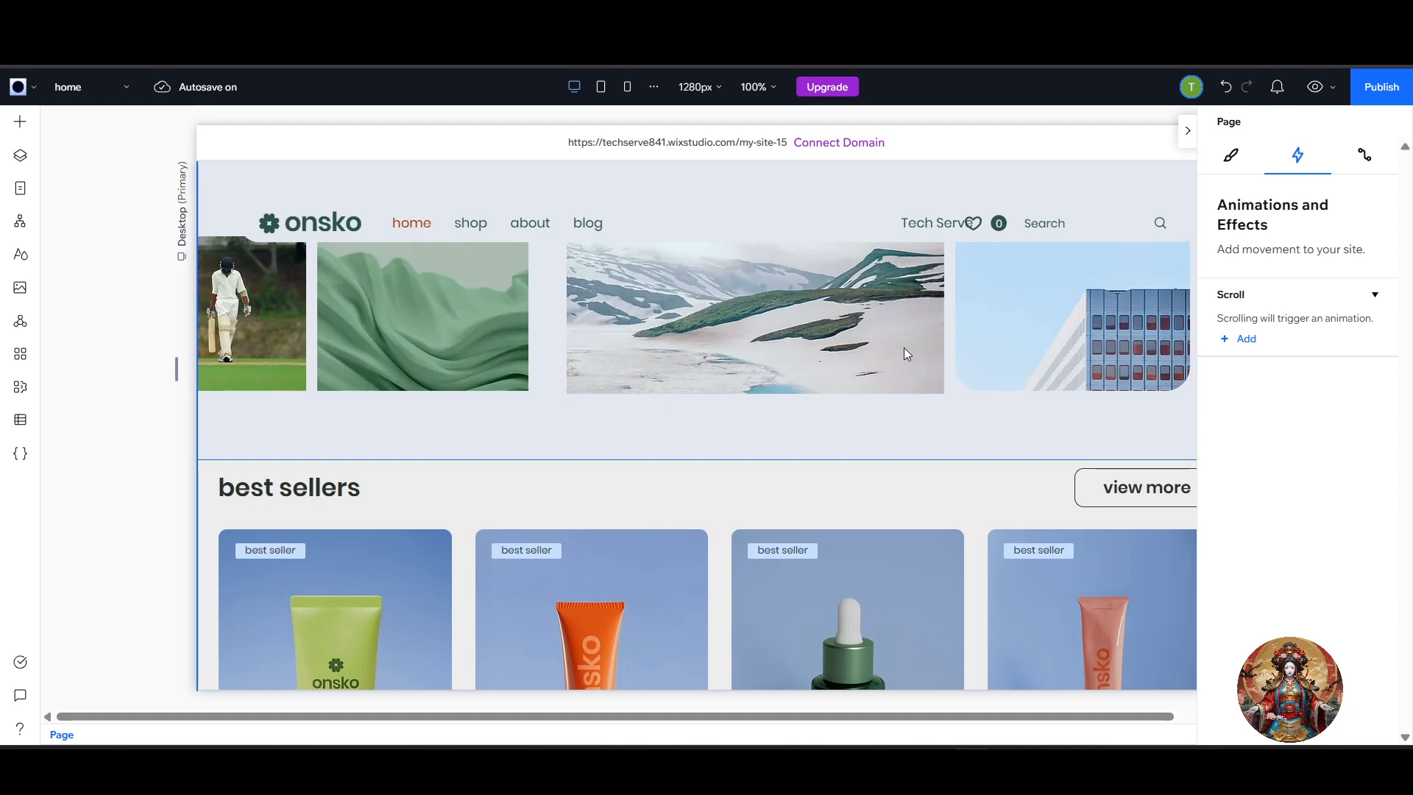
scroll(910, 413, "up", 2)
left_click(525, 437)
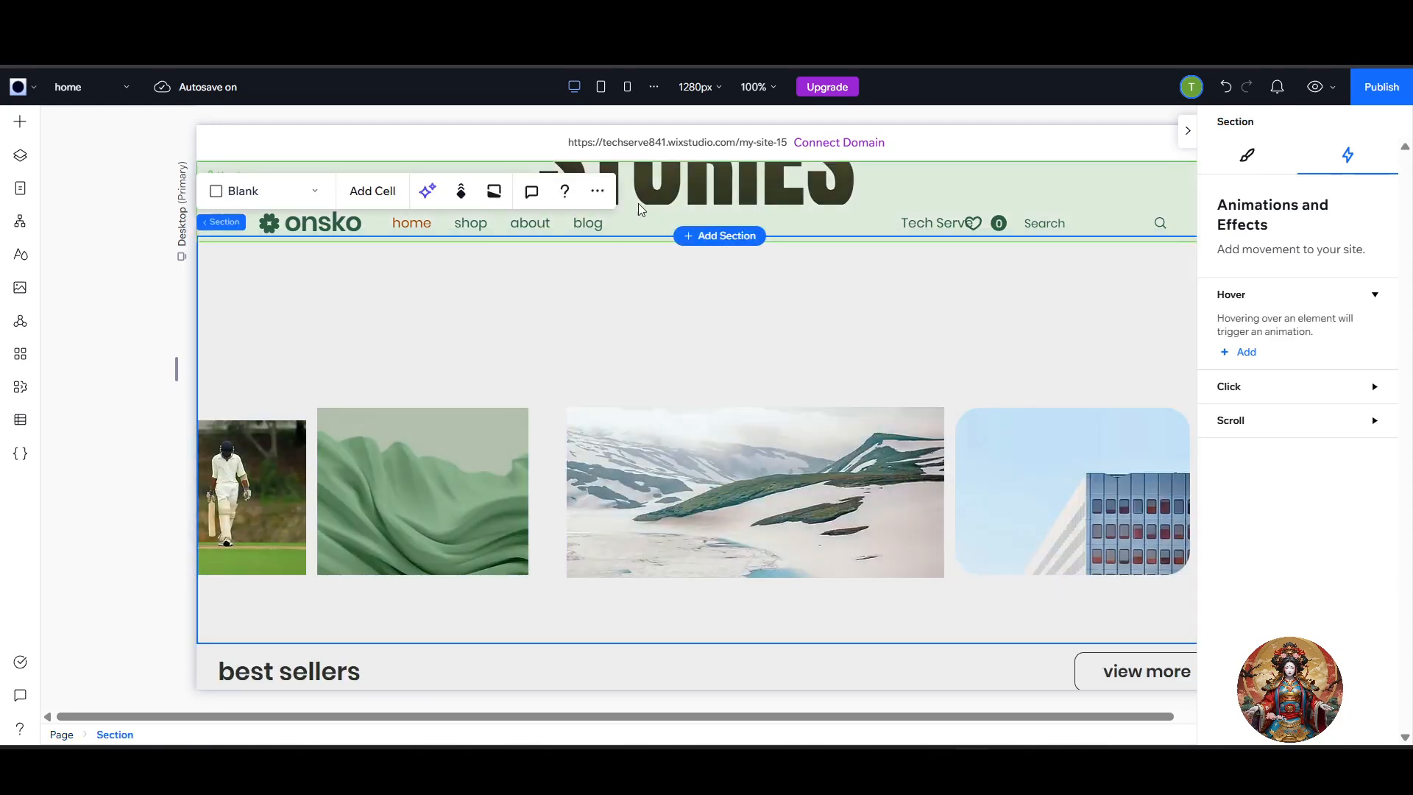
left_click(597, 193)
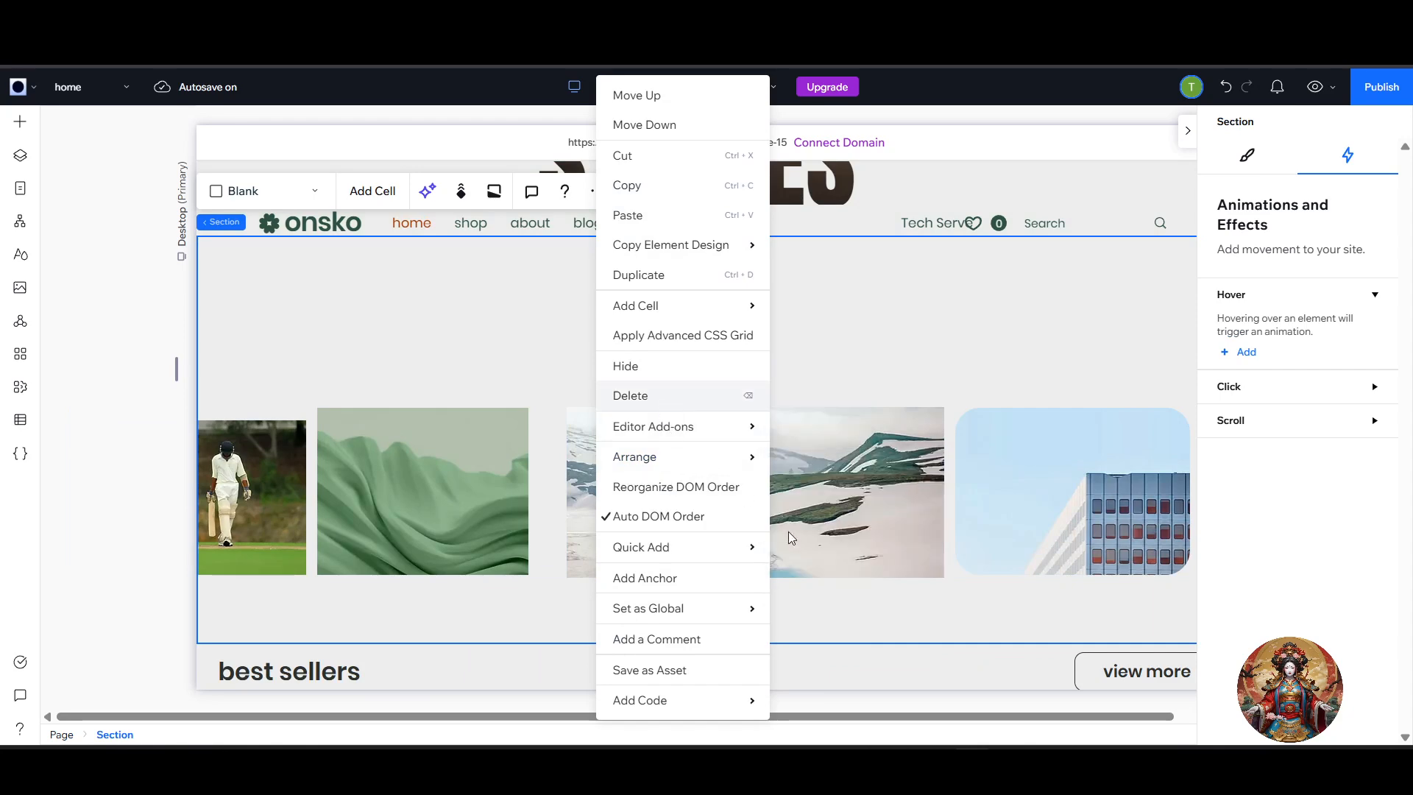
Select the blank section below the best sellers products and open the Media from Wix library for it.
scroll(664, 404, "down", 10)
scroll(700, 498, "up", 3)
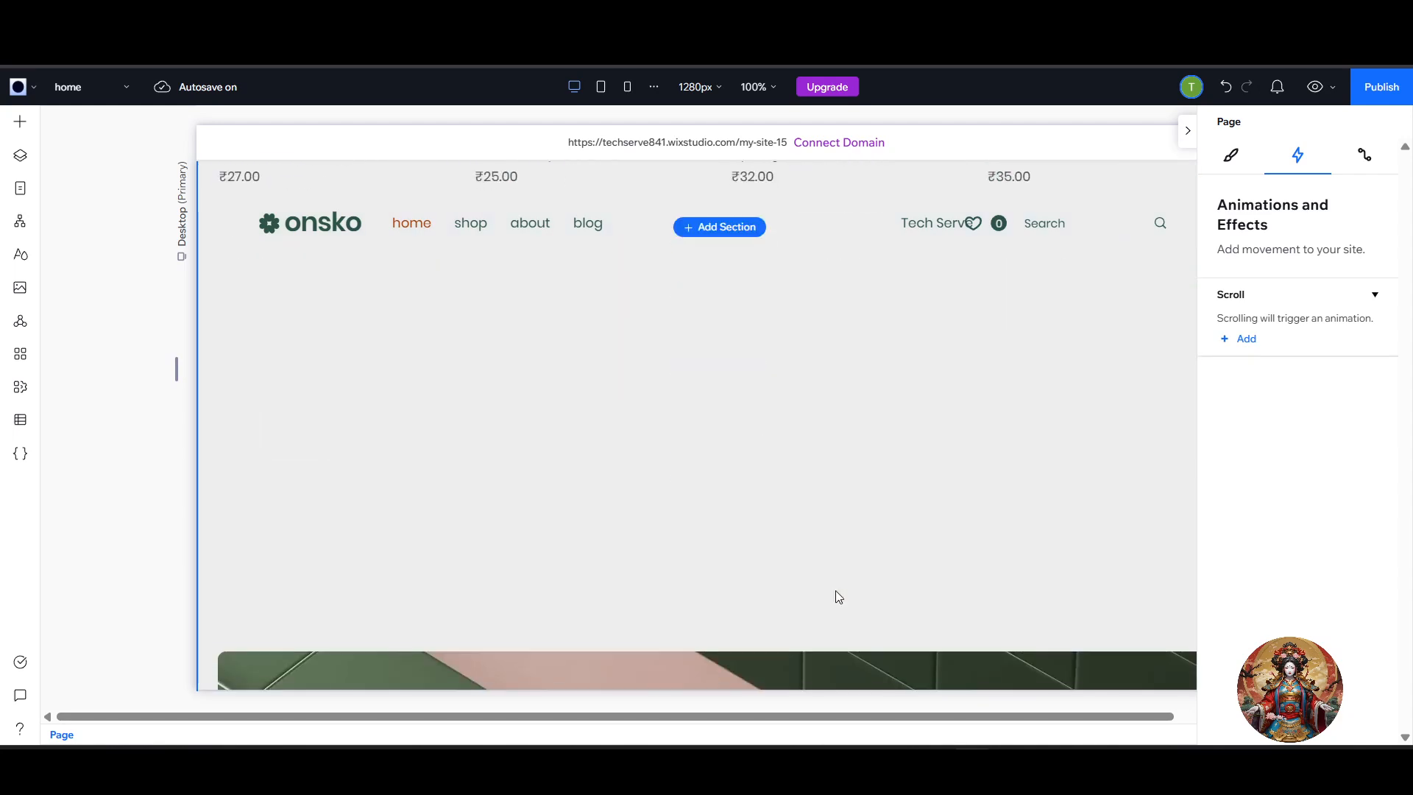
left_click(473, 338)
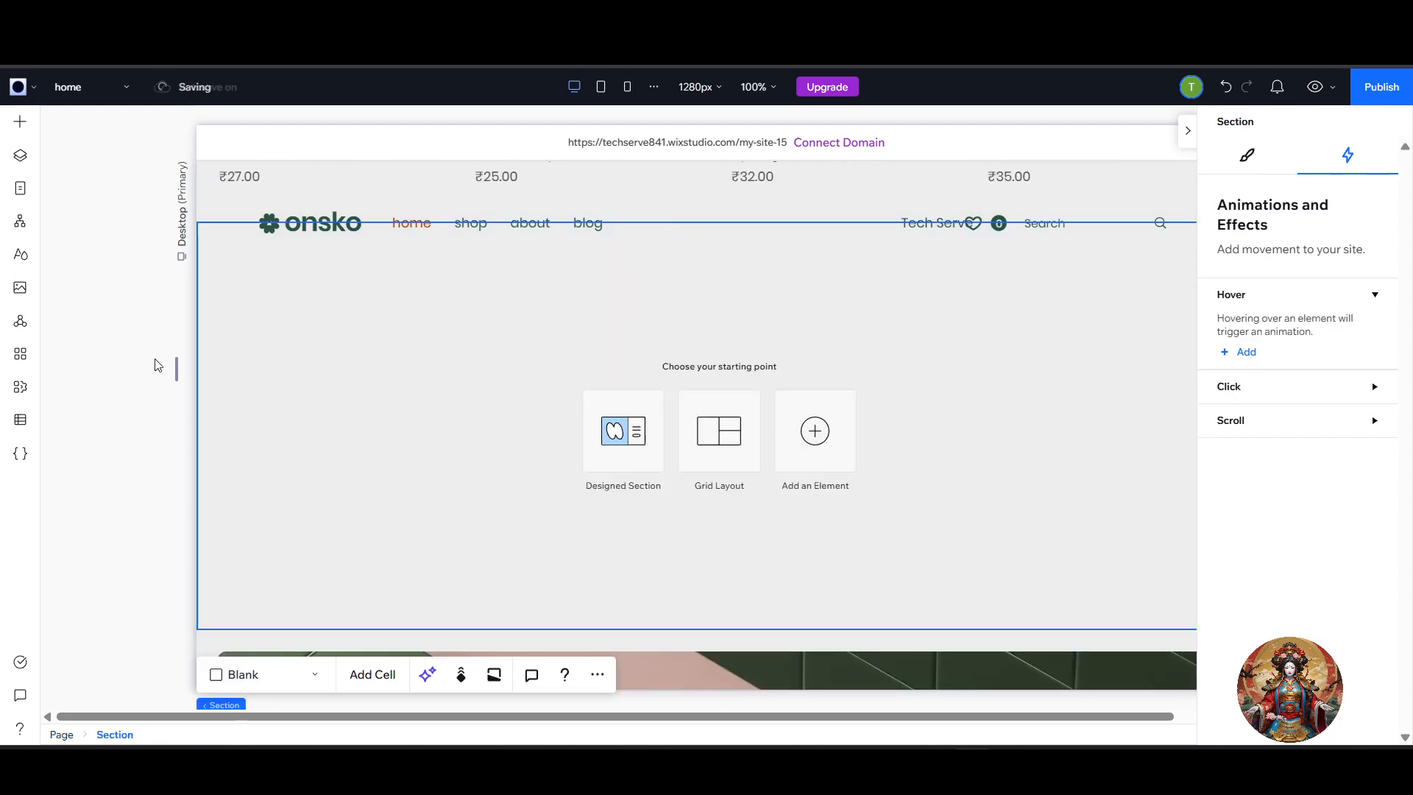
left_click(15, 298)
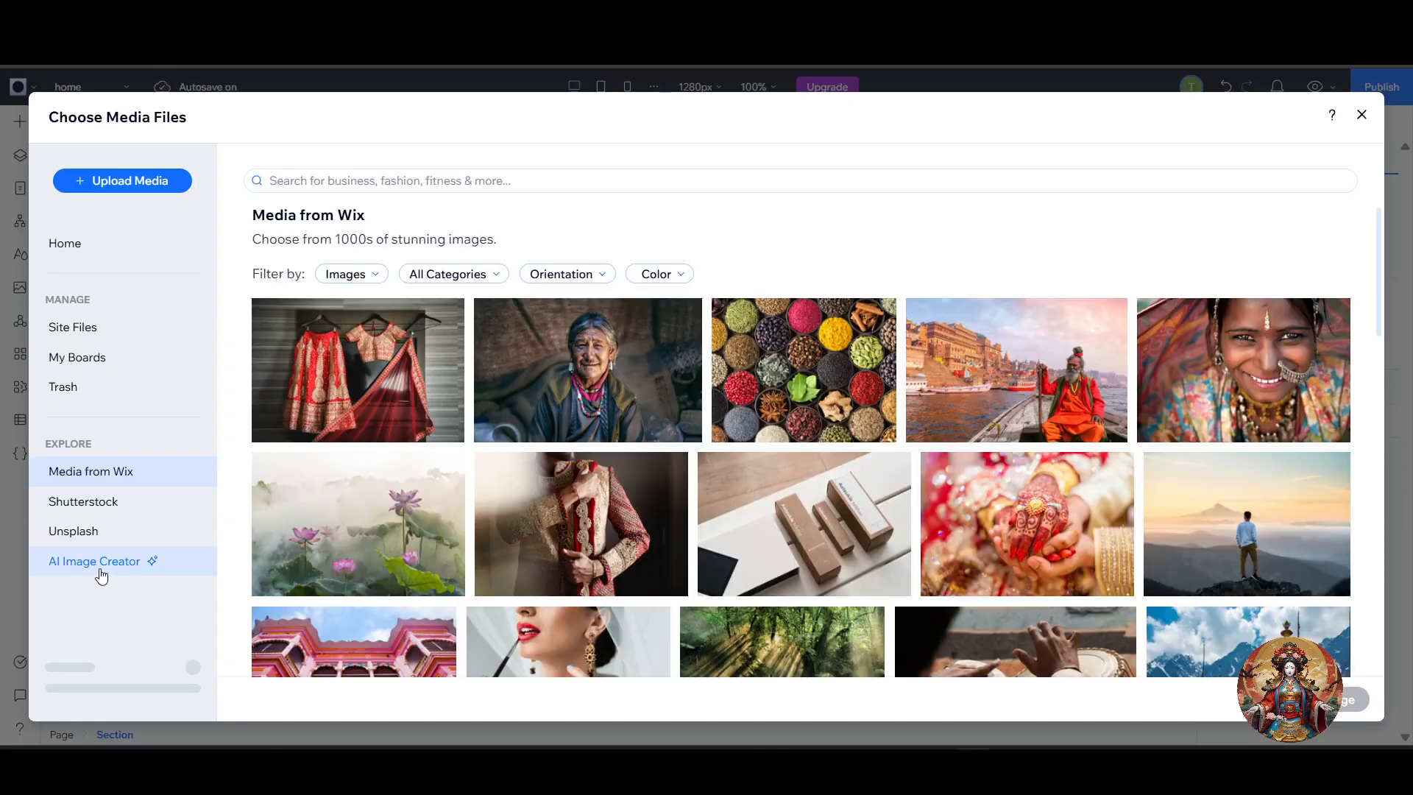
Choose the Thick Forest, Makeup, Indian Architecture, drum-playing hands and mountain temple images from Media from Wix.
scroll(647, 562, "down", 3)
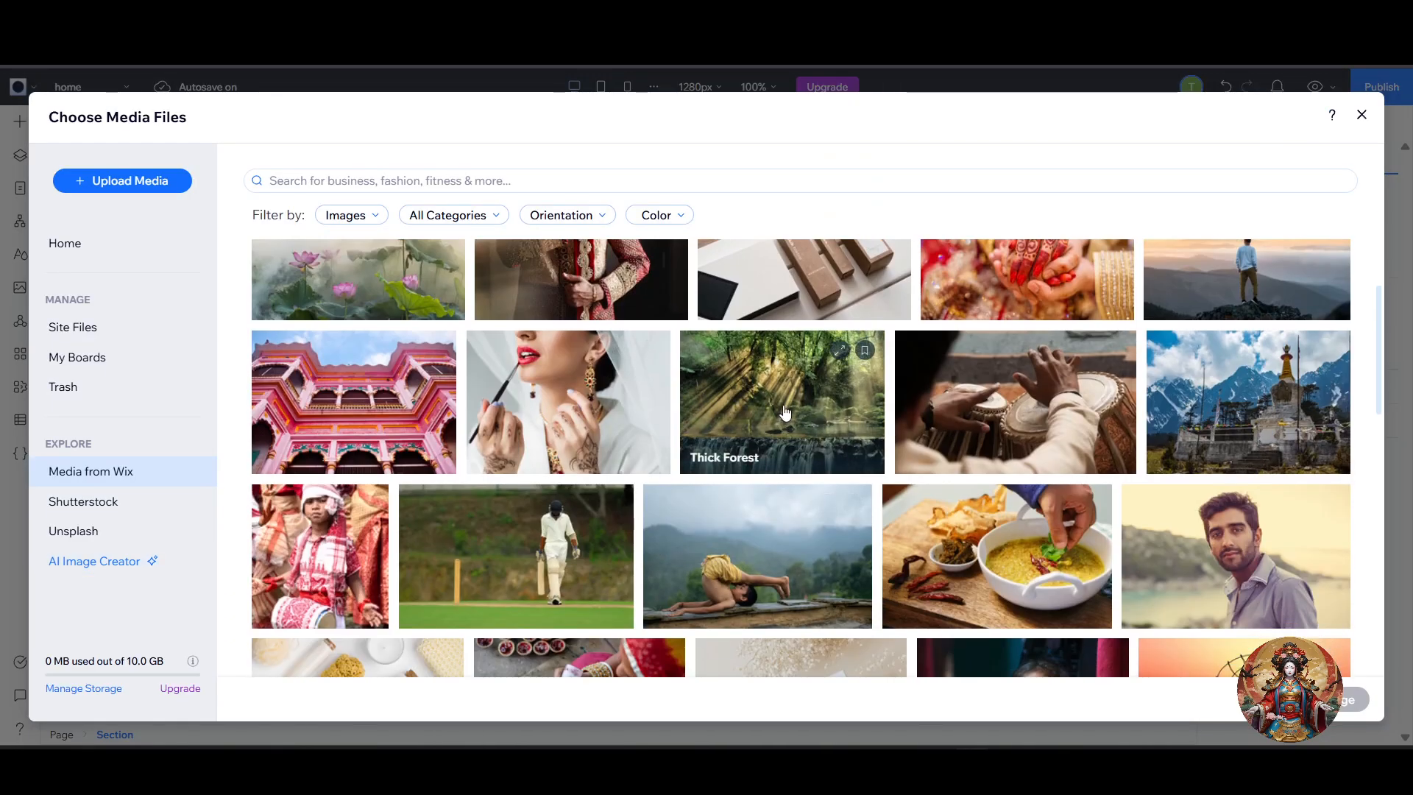
left_click(743, 418)
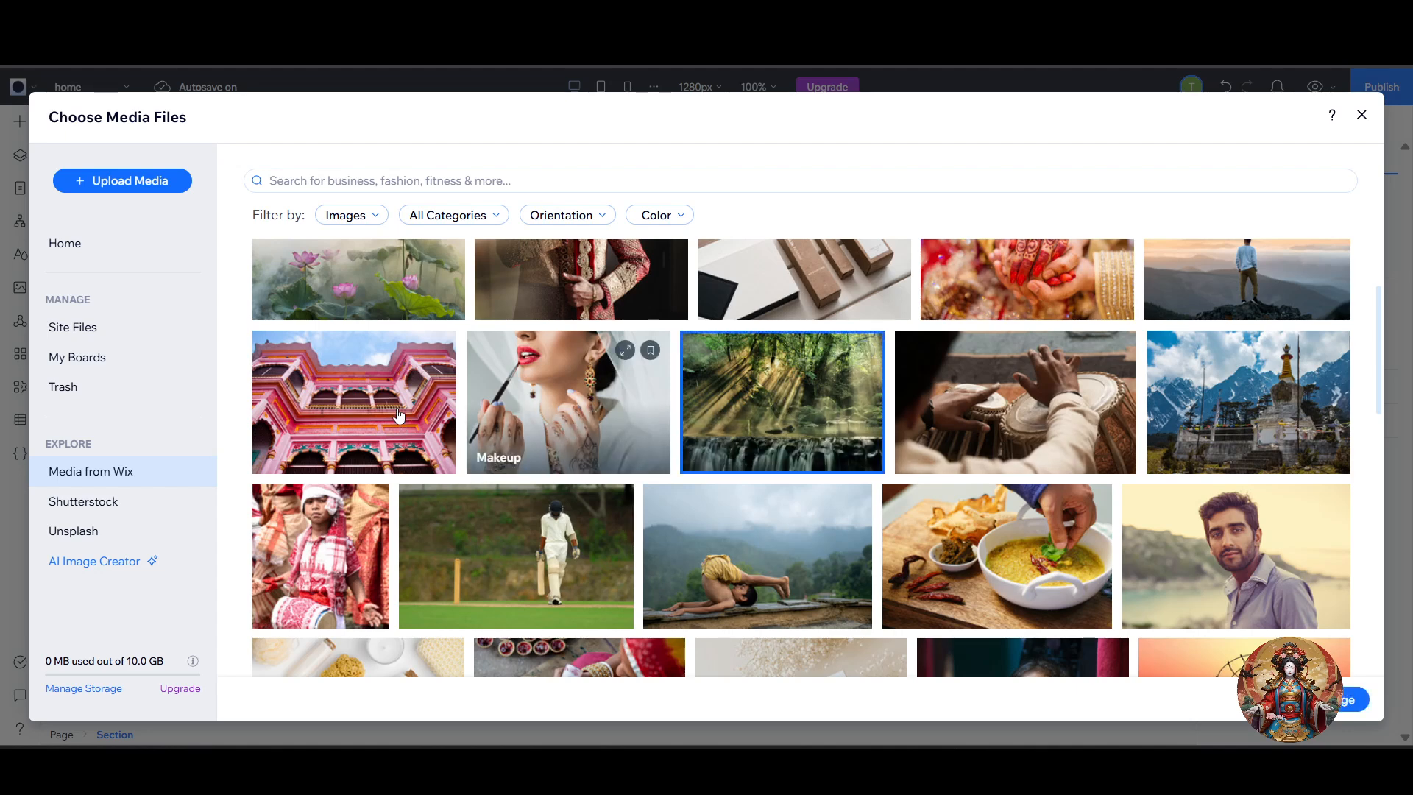
left_click(529, 398)
left_click(380, 397)
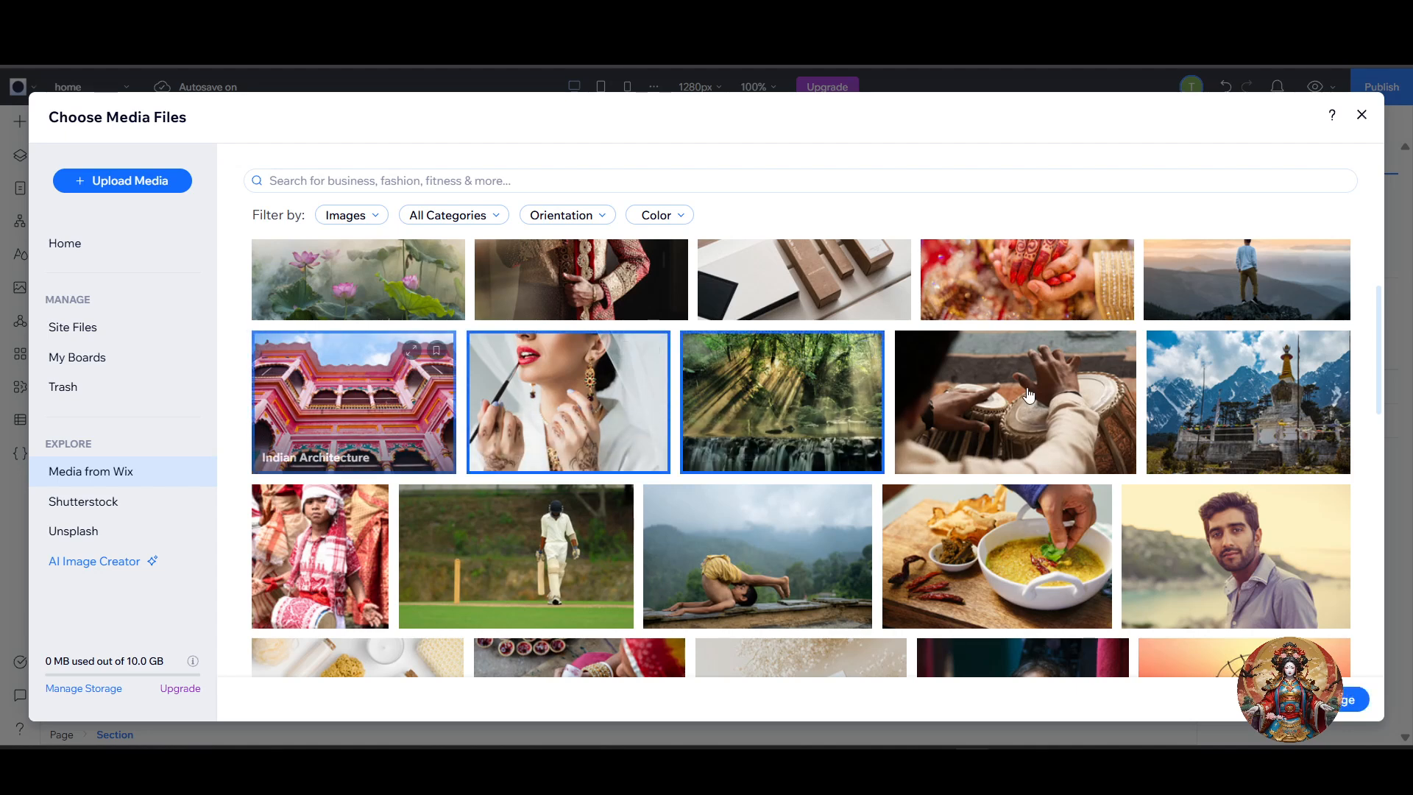
left_click(1016, 401)
left_click(1238, 394)
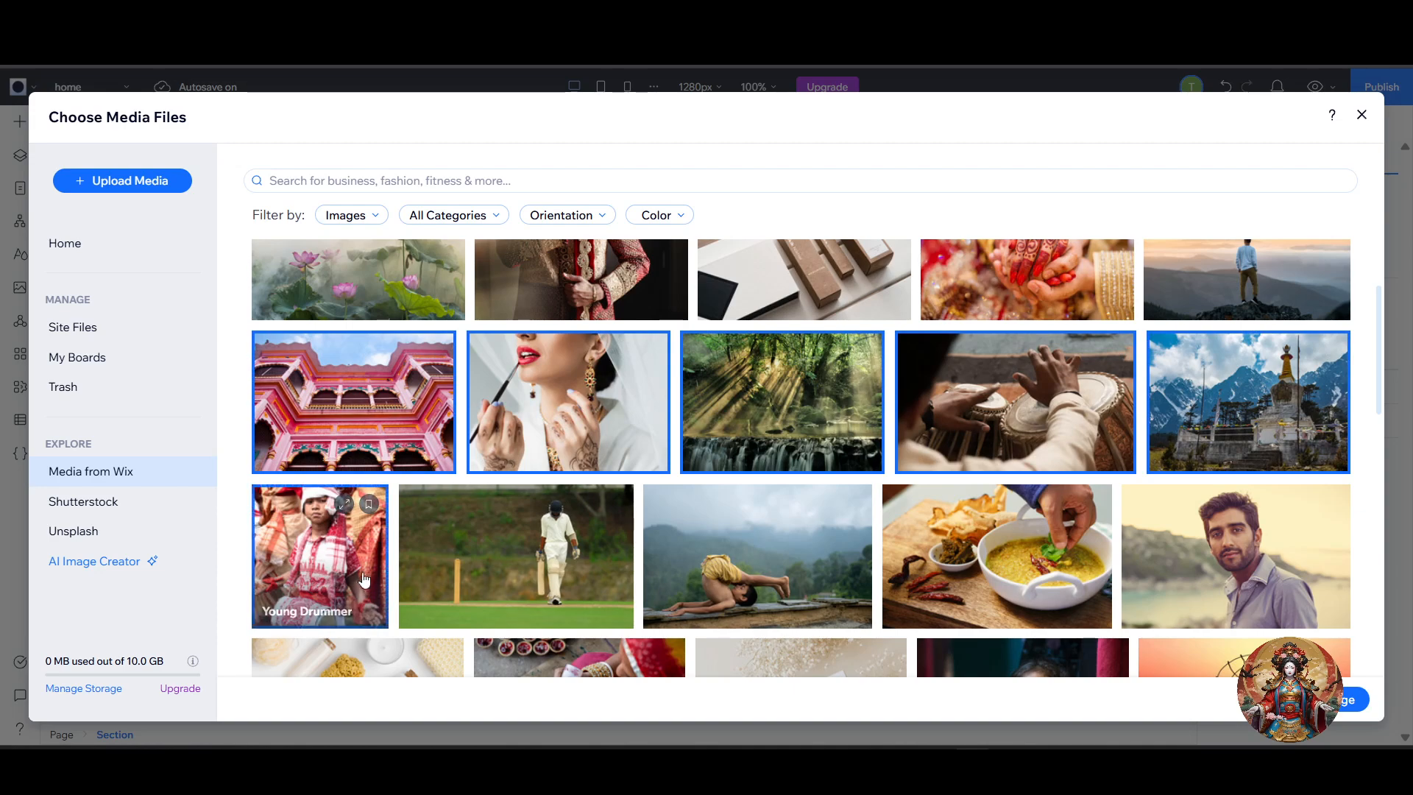
Include the National Flower lotus image in the selection and insert all six chosen images into the page.
key("ctrl+plus")
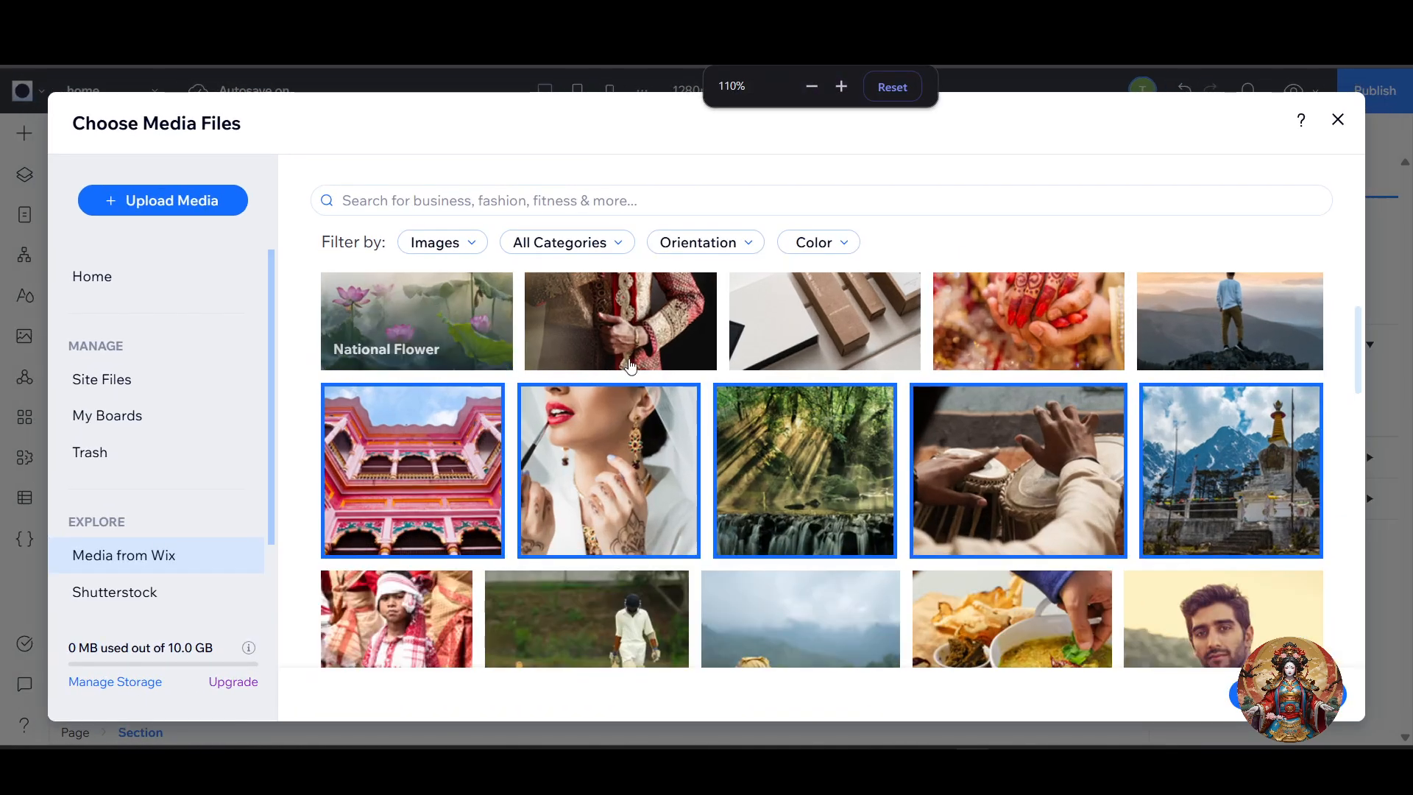
scroll(973, 532, "down", 5)
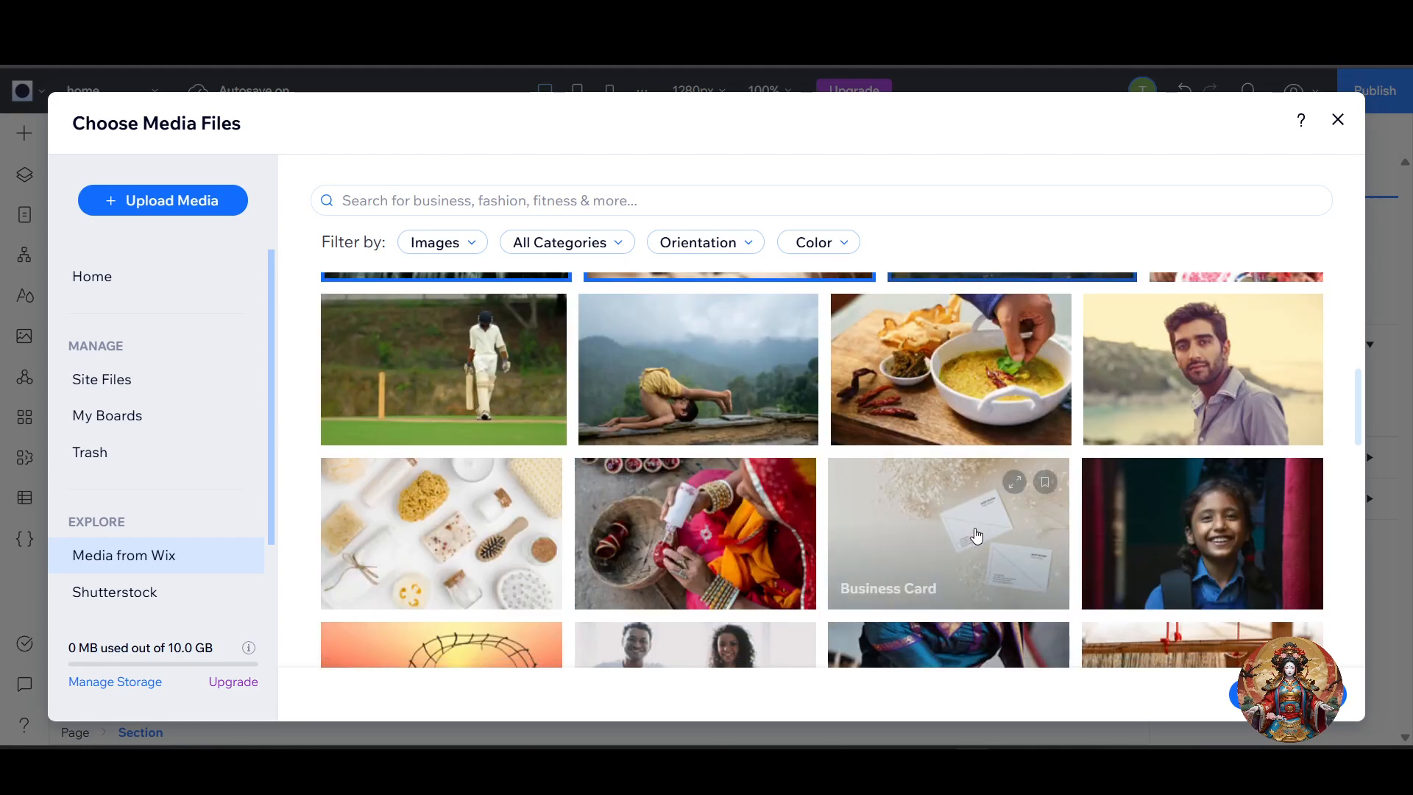
scroll(973, 535, "up", 9)
scroll(972, 535, "down", 5)
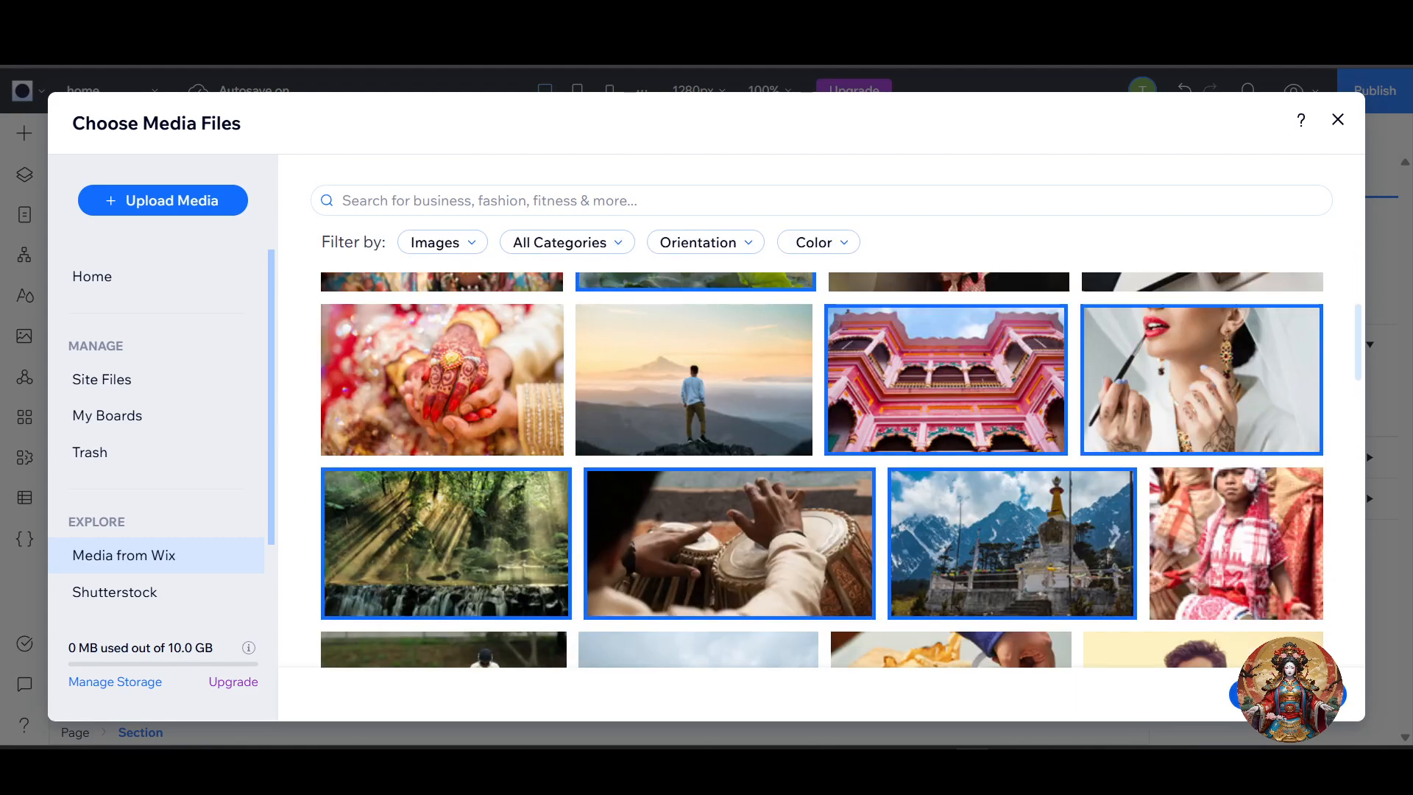
mouse_move(788, 504)
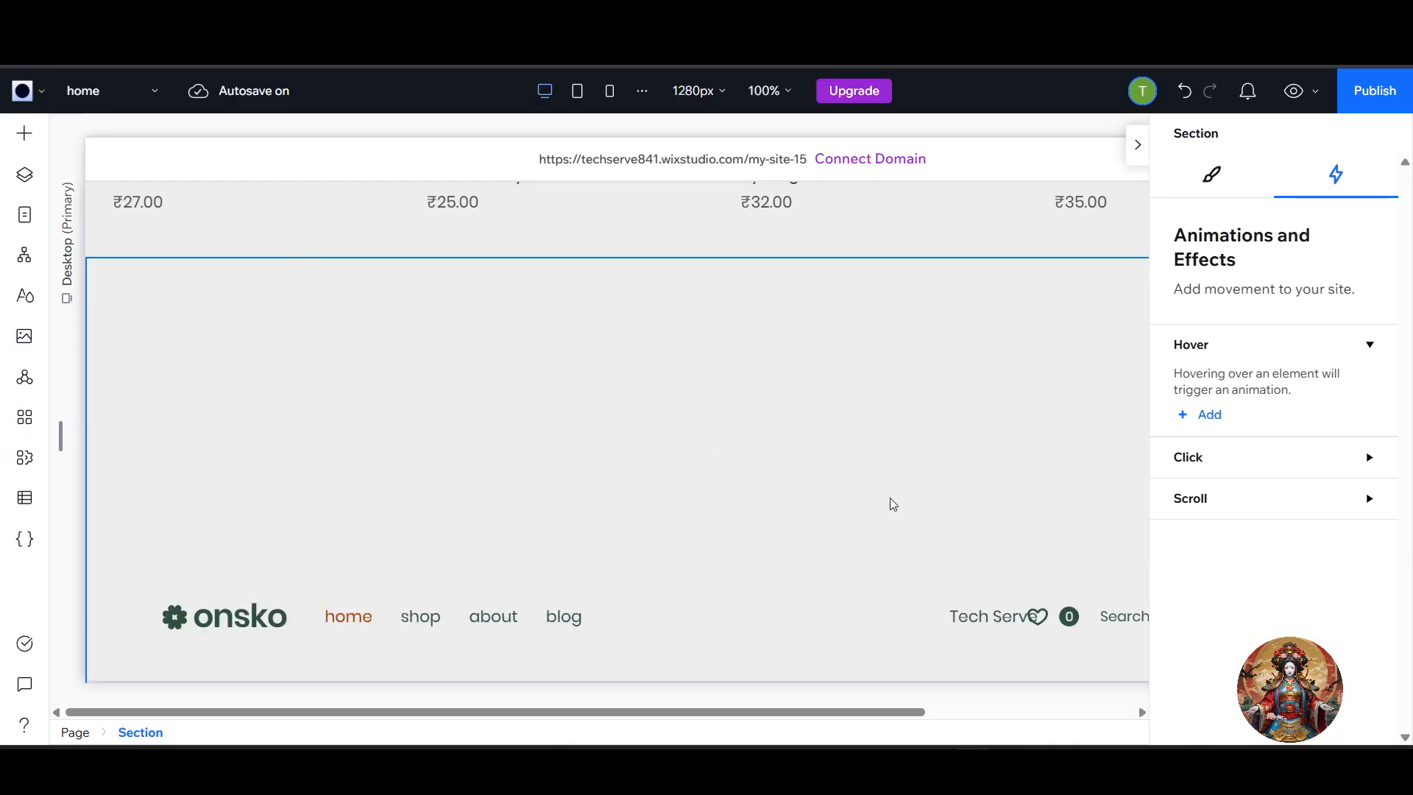
Move the stack of inserted images towards the left side of the page and deselect it.
left_click(703, 495)
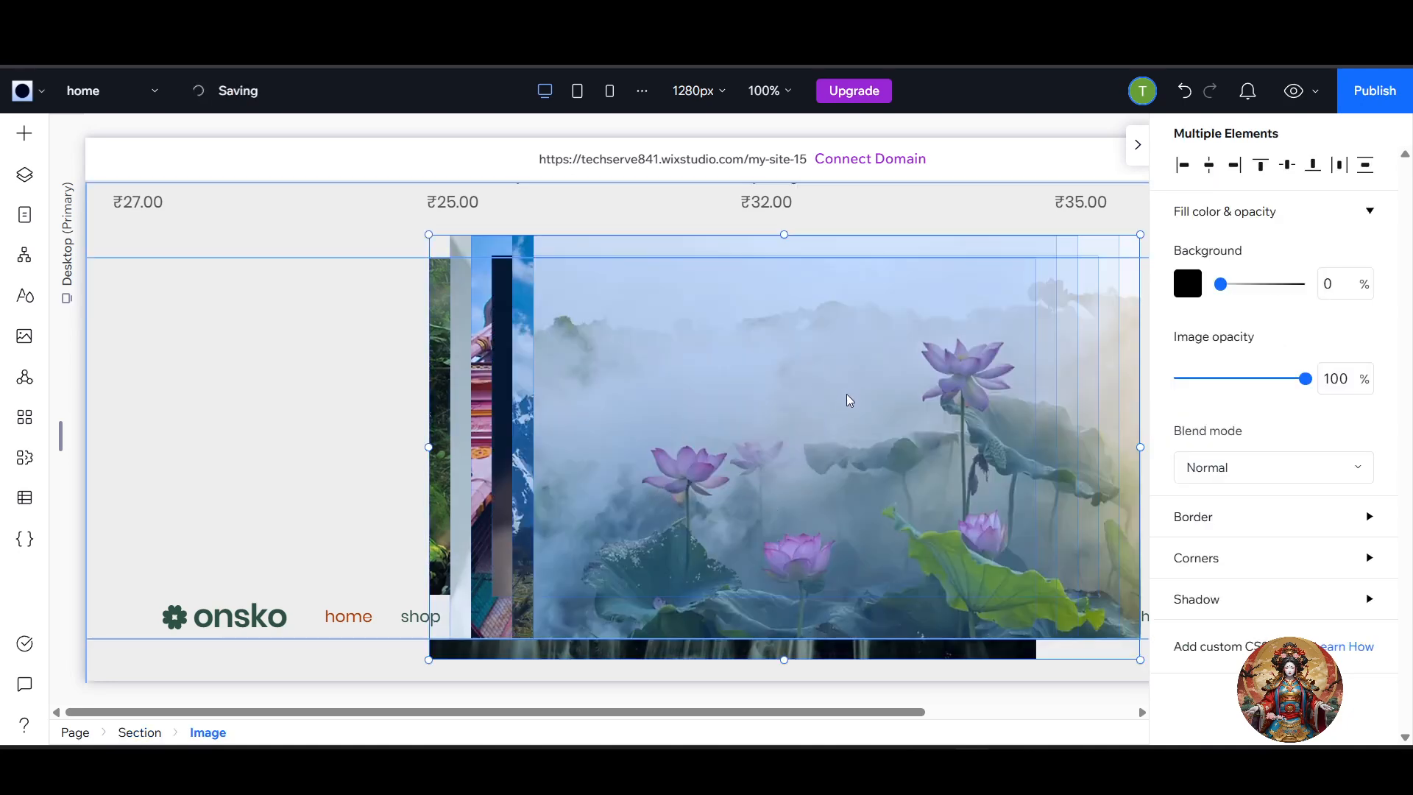
left_click_drag(850, 410, 751, 404)
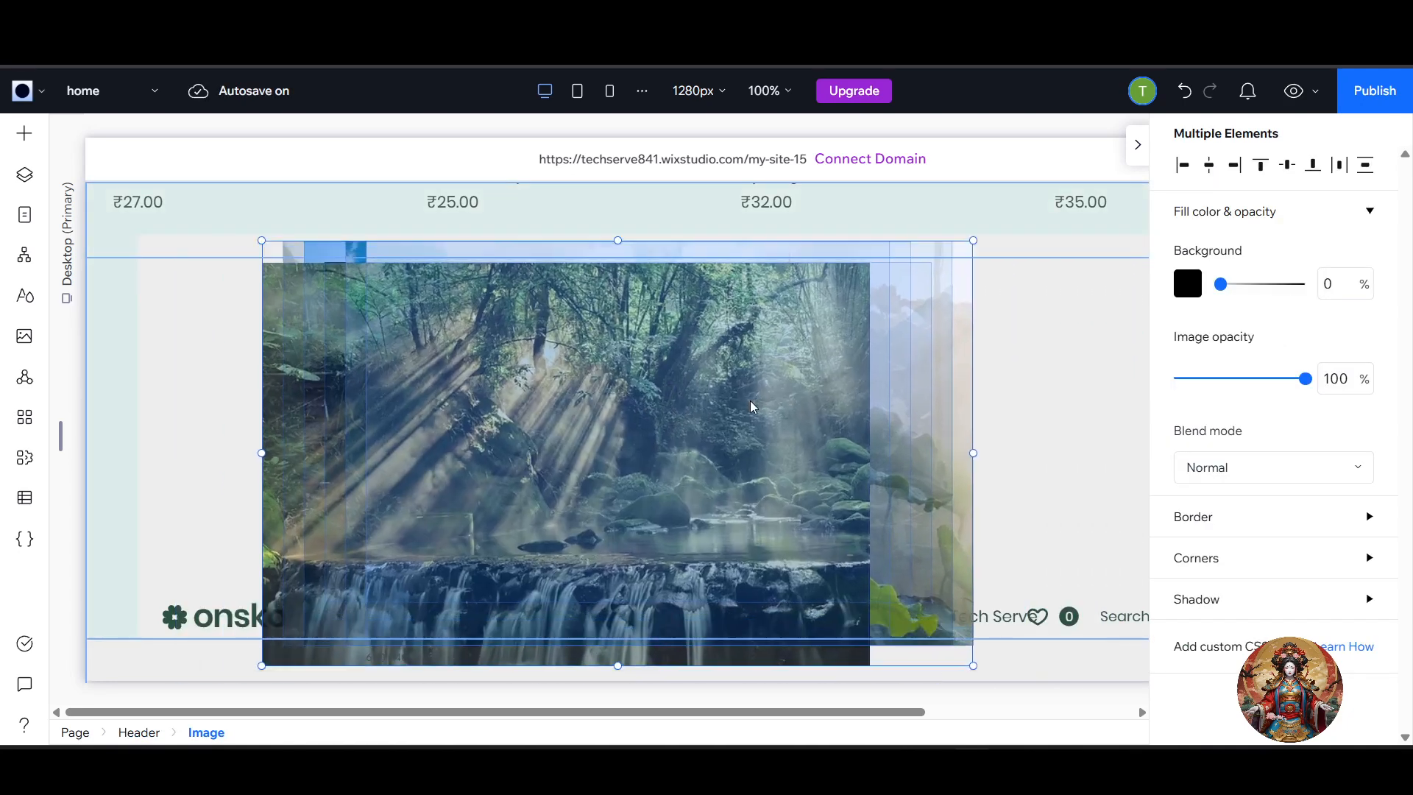
left_click(1069, 442)
Shrink the forest waterfall image to about half its size and place it at the page's left margin.
left_click(694, 480)
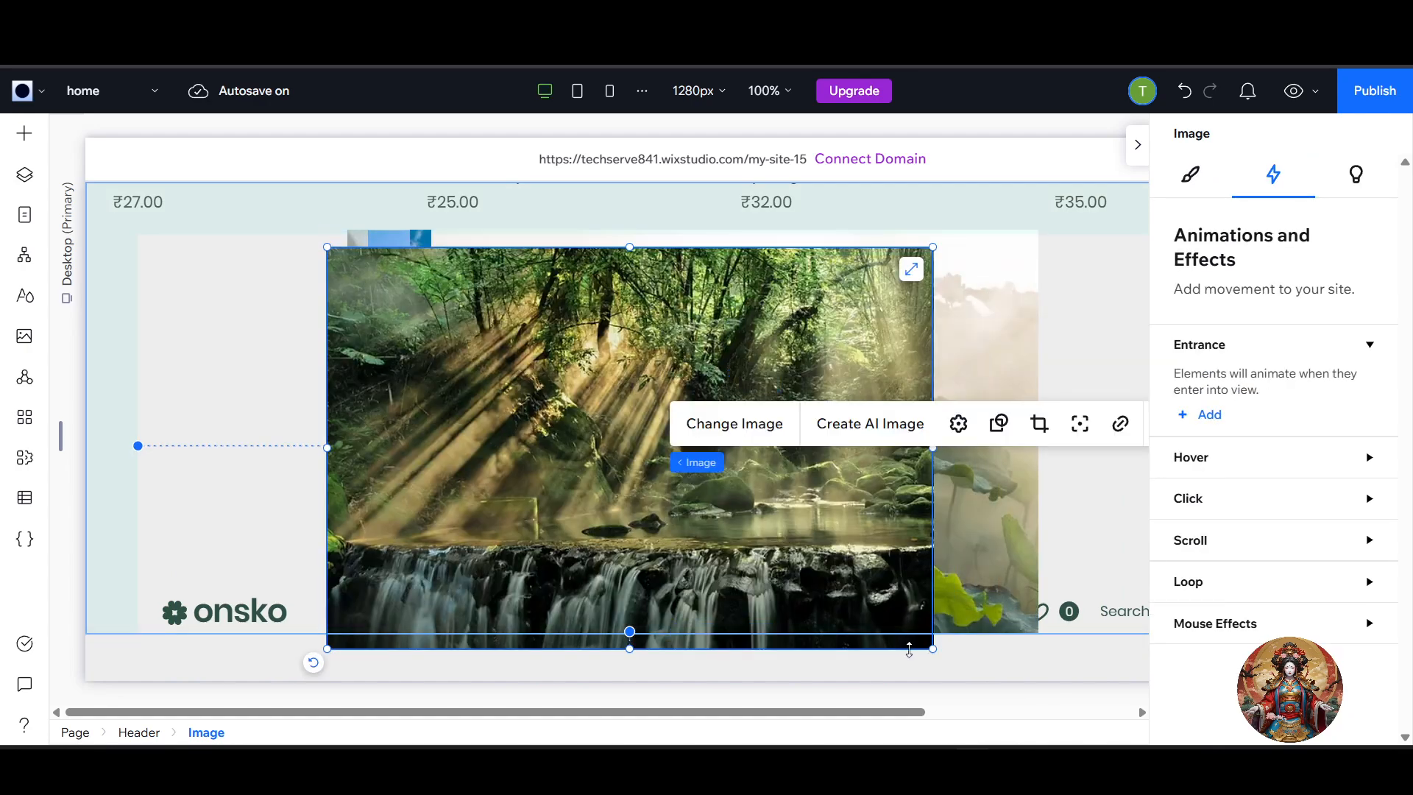
left_click_drag(933, 649, 610, 435)
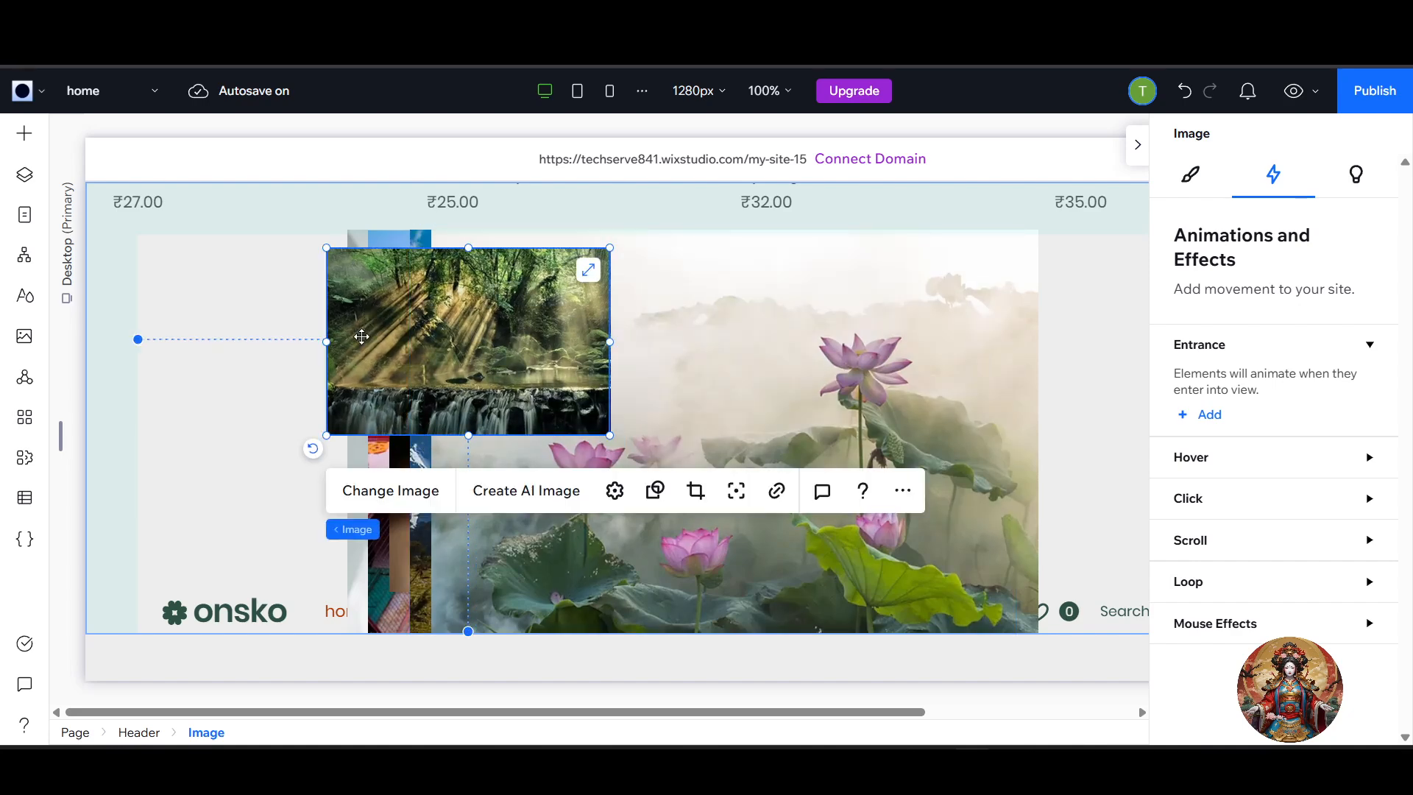
left_click_drag(361, 336, 184, 442)
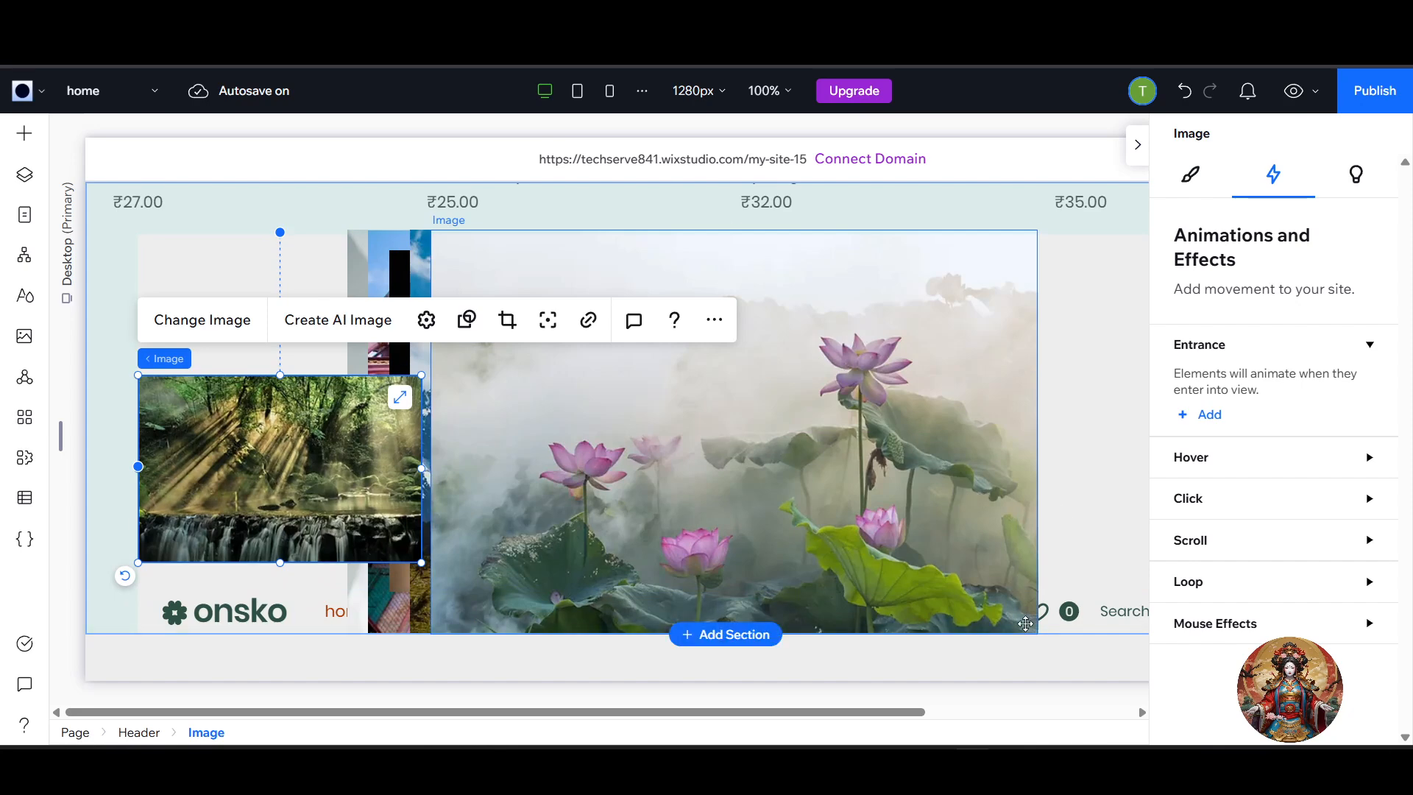
Shrink the lotus image to match the forest image's size and place it directly beside it in a row.
left_click(1025, 624)
left_click_drag(1038, 632, 684, 398)
left_click_drag(543, 338, 549, 481)
left_click_drag(692, 543, 724, 564)
Shrink the mountain temple image to match the lotus image's height and place it to its right in the row.
left_click(831, 445)
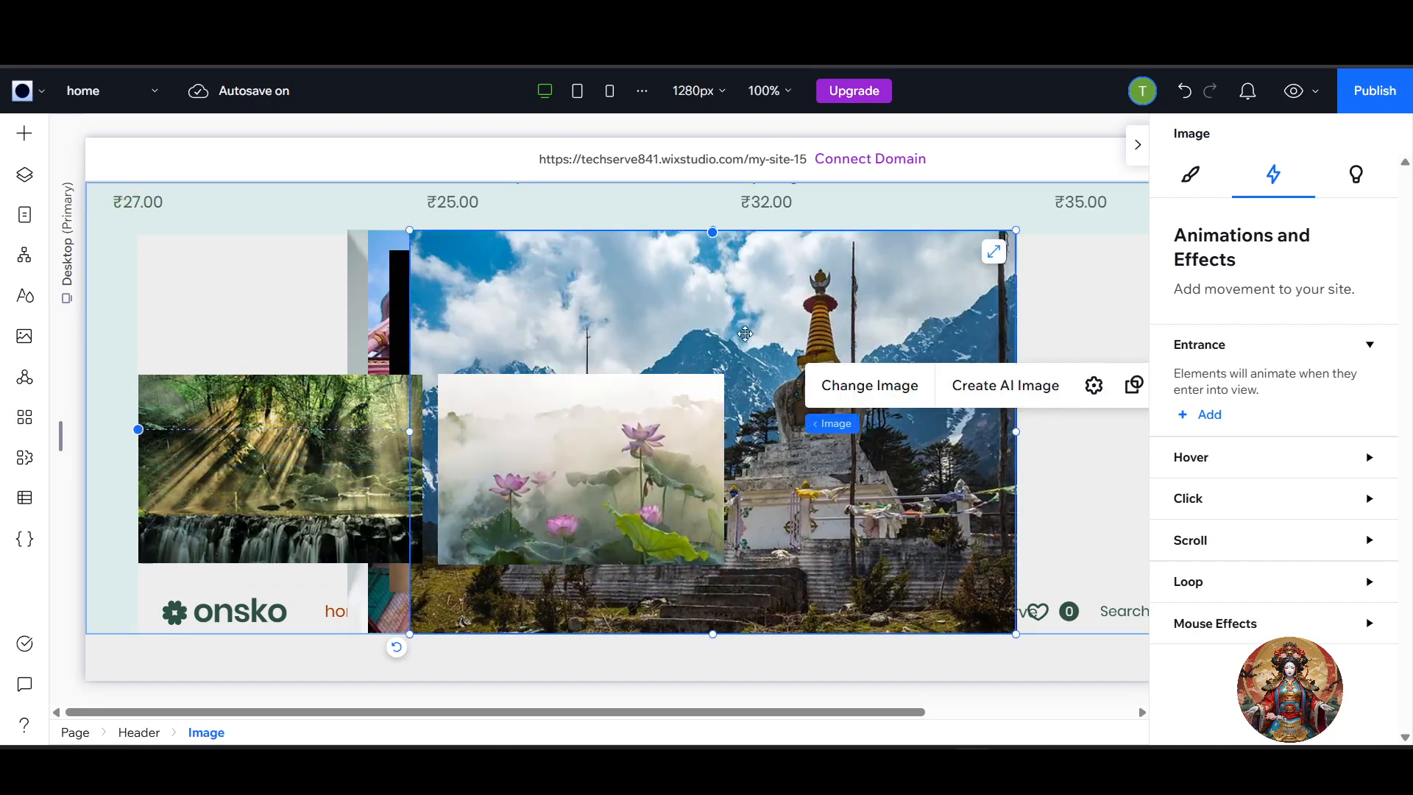
left_click_drag(734, 321, 582, 326)
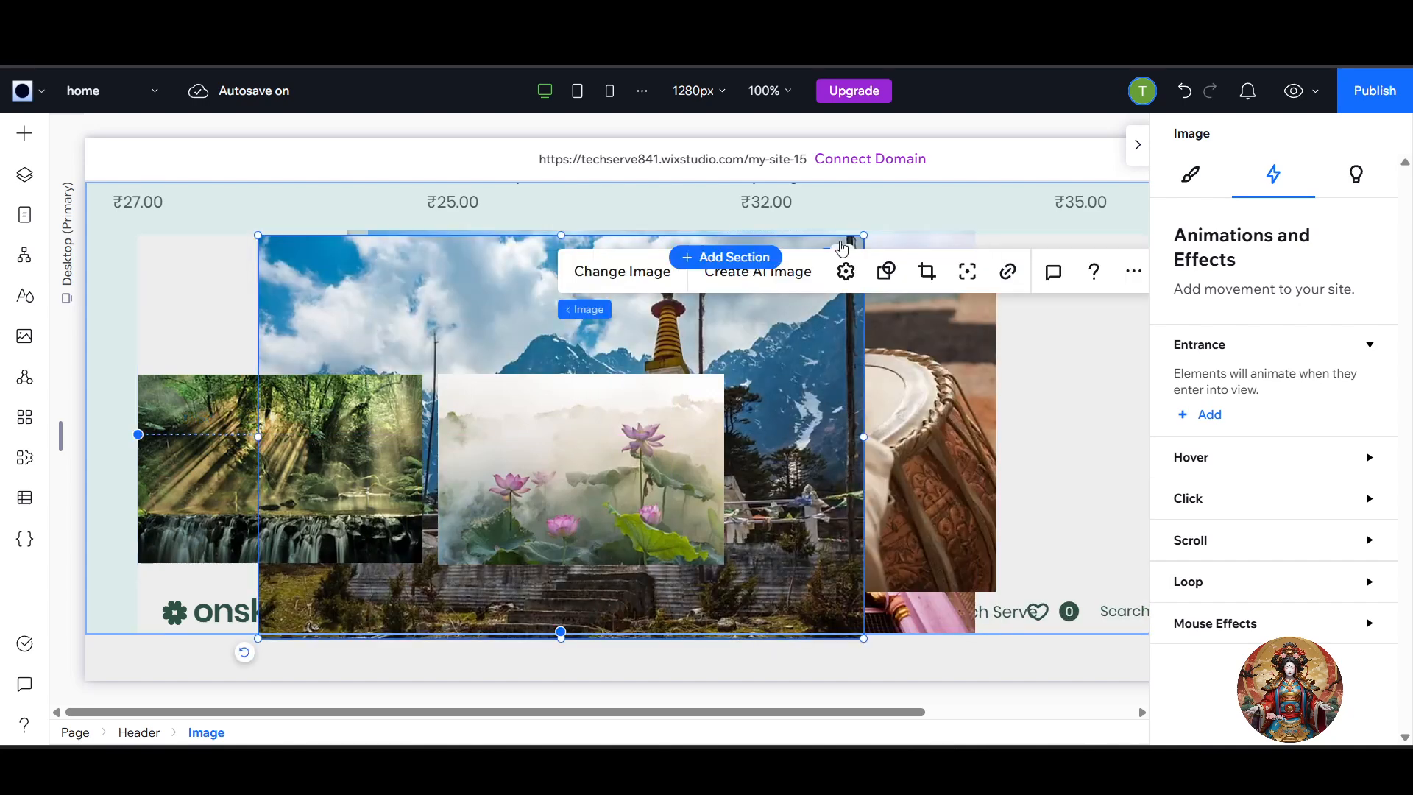
left_click_drag(865, 237, 508, 472)
left_click_drag(461, 579, 951, 480)
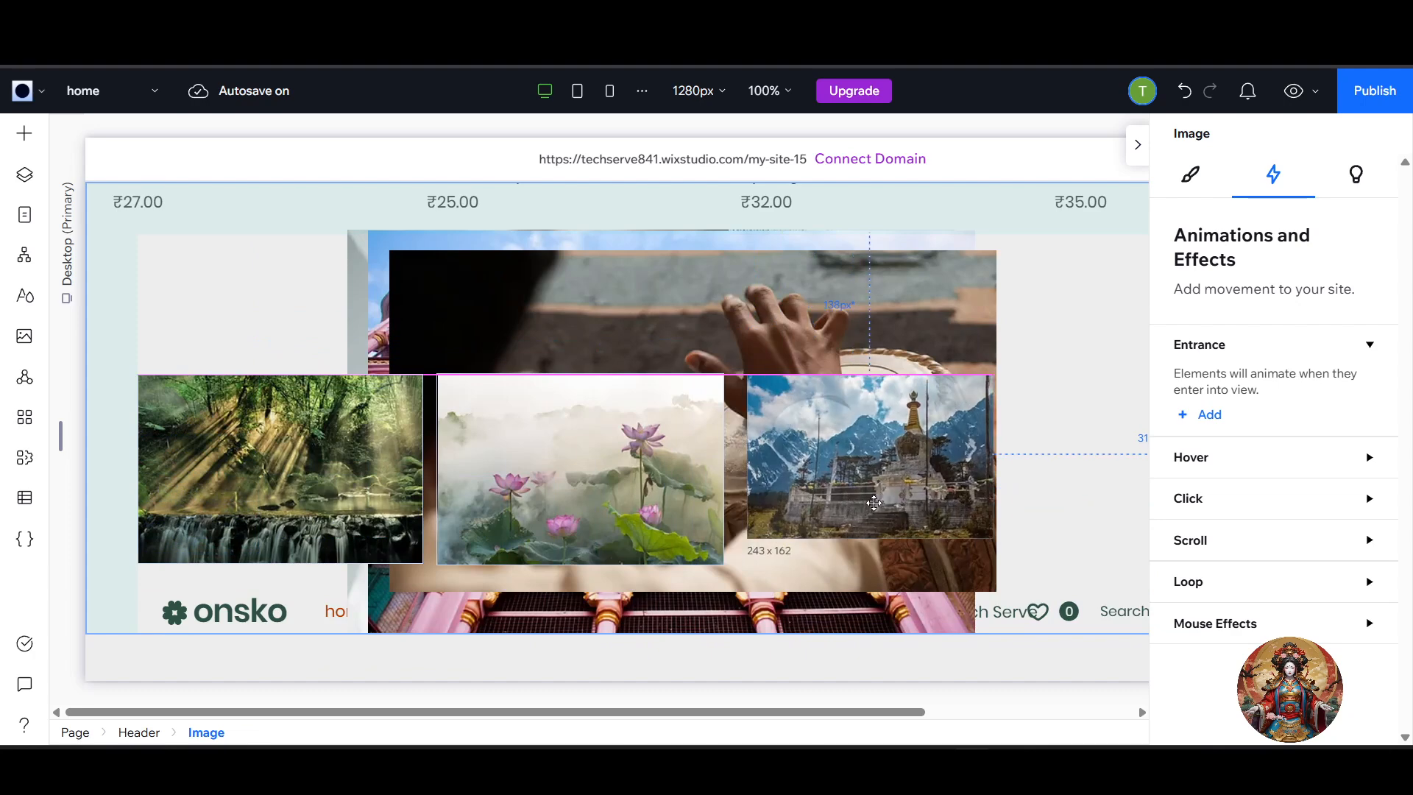
left_click_drag(995, 537, 1026, 563)
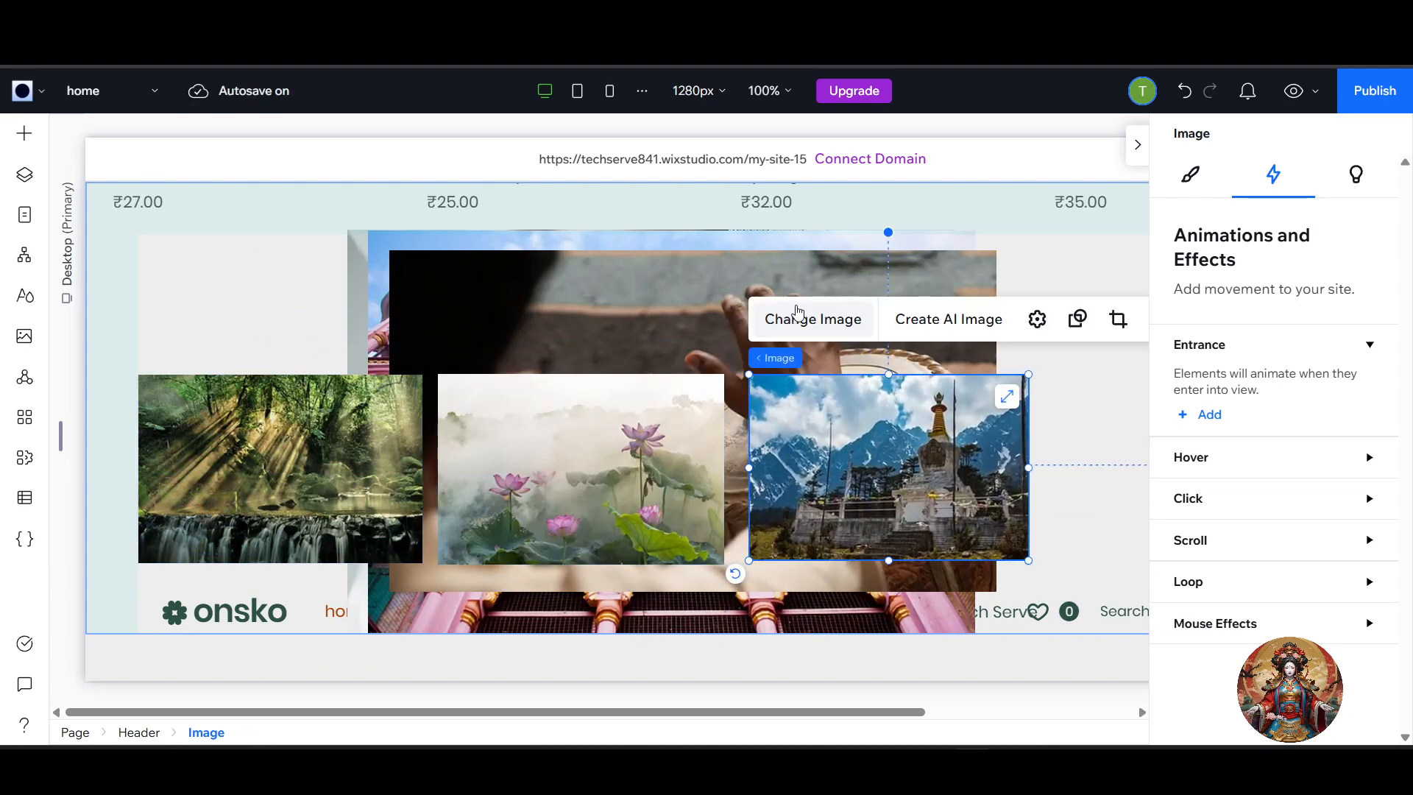
left_click(793, 317)
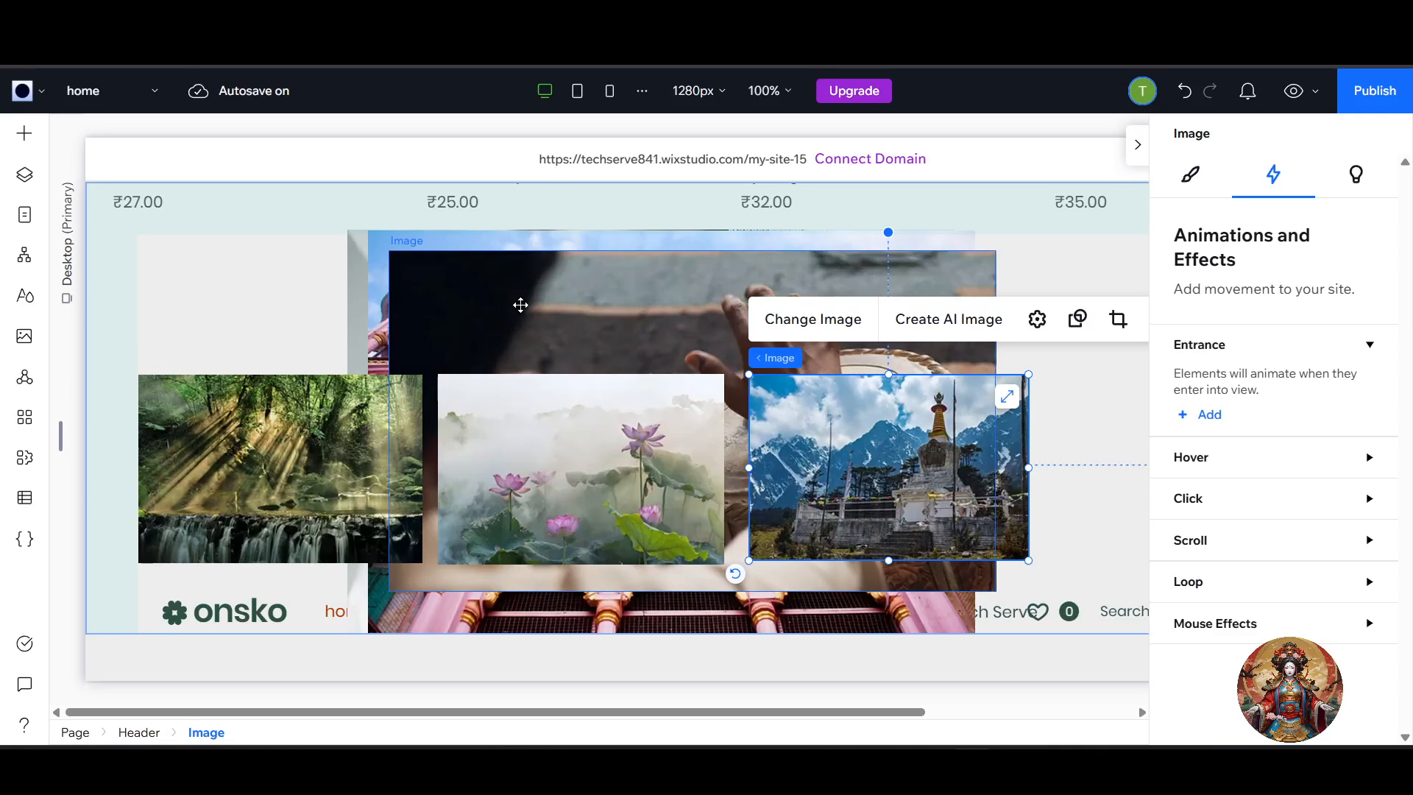
Shrink the drum-playing image to about the row's height and place it to the right of the mountain temple image.
left_click(521, 306)
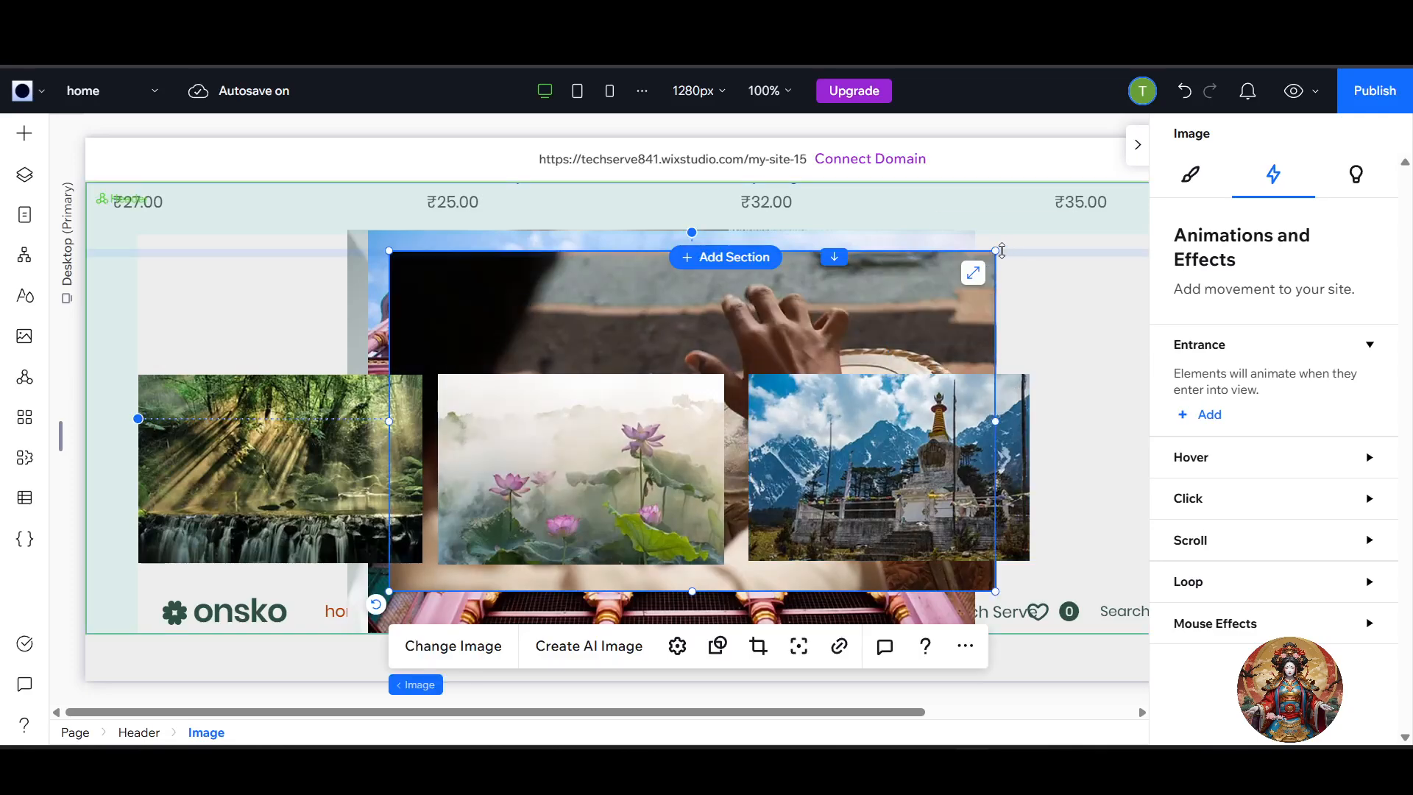
left_click_drag(986, 257, 905, 315)
left_click_drag(767, 346, 814, 287)
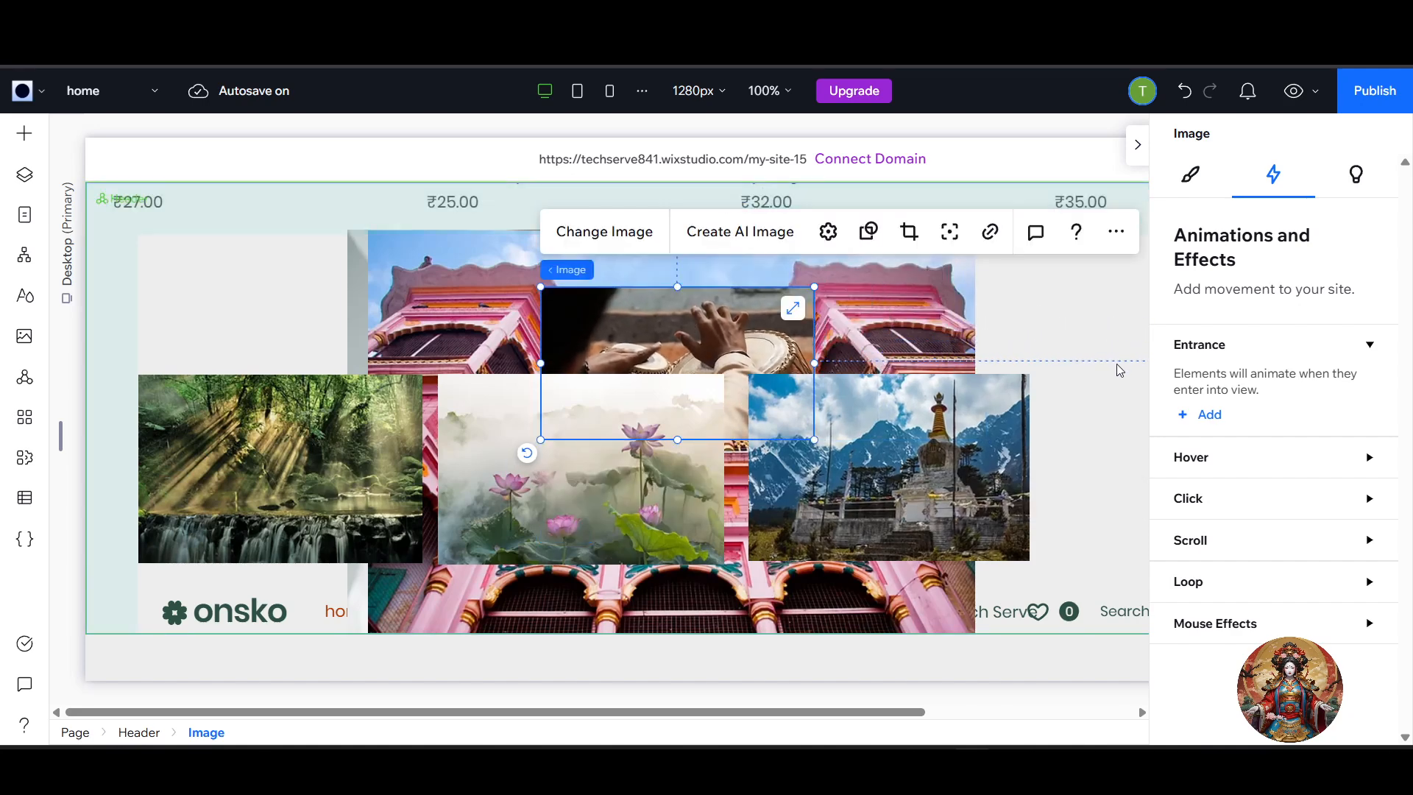
left_click_drag(678, 343, 862, 268)
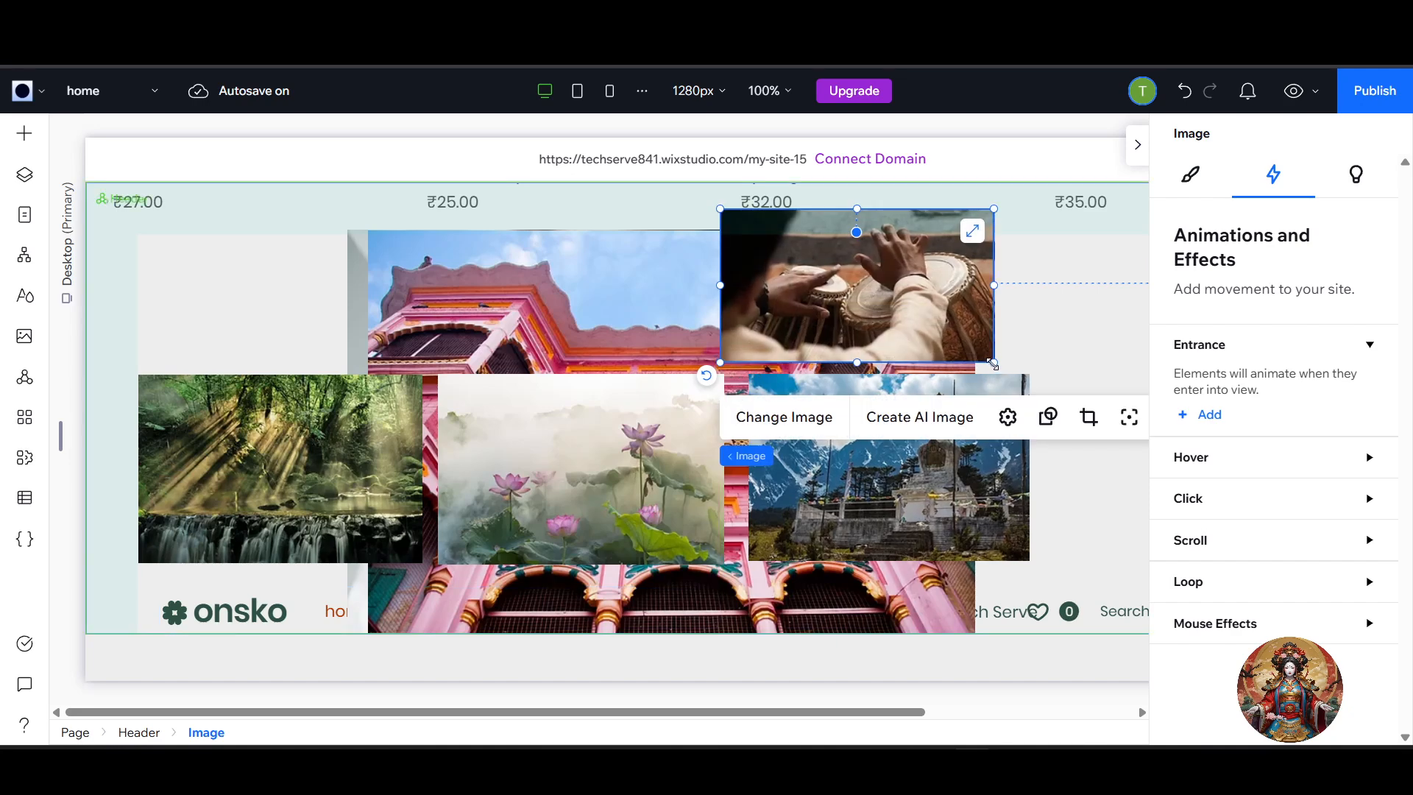
left_click_drag(992, 363, 1071, 405)
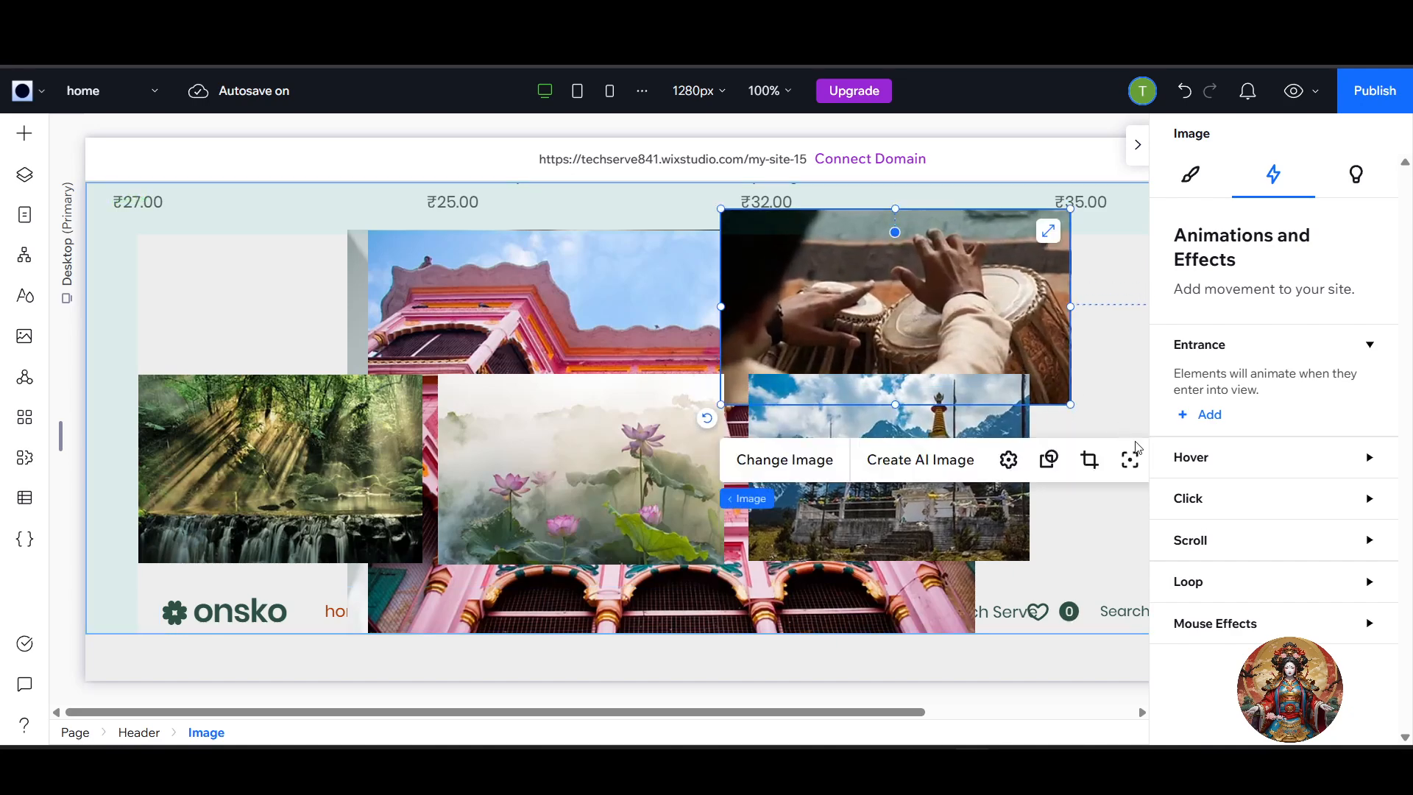
left_click_drag(975, 287, 1276, 445)
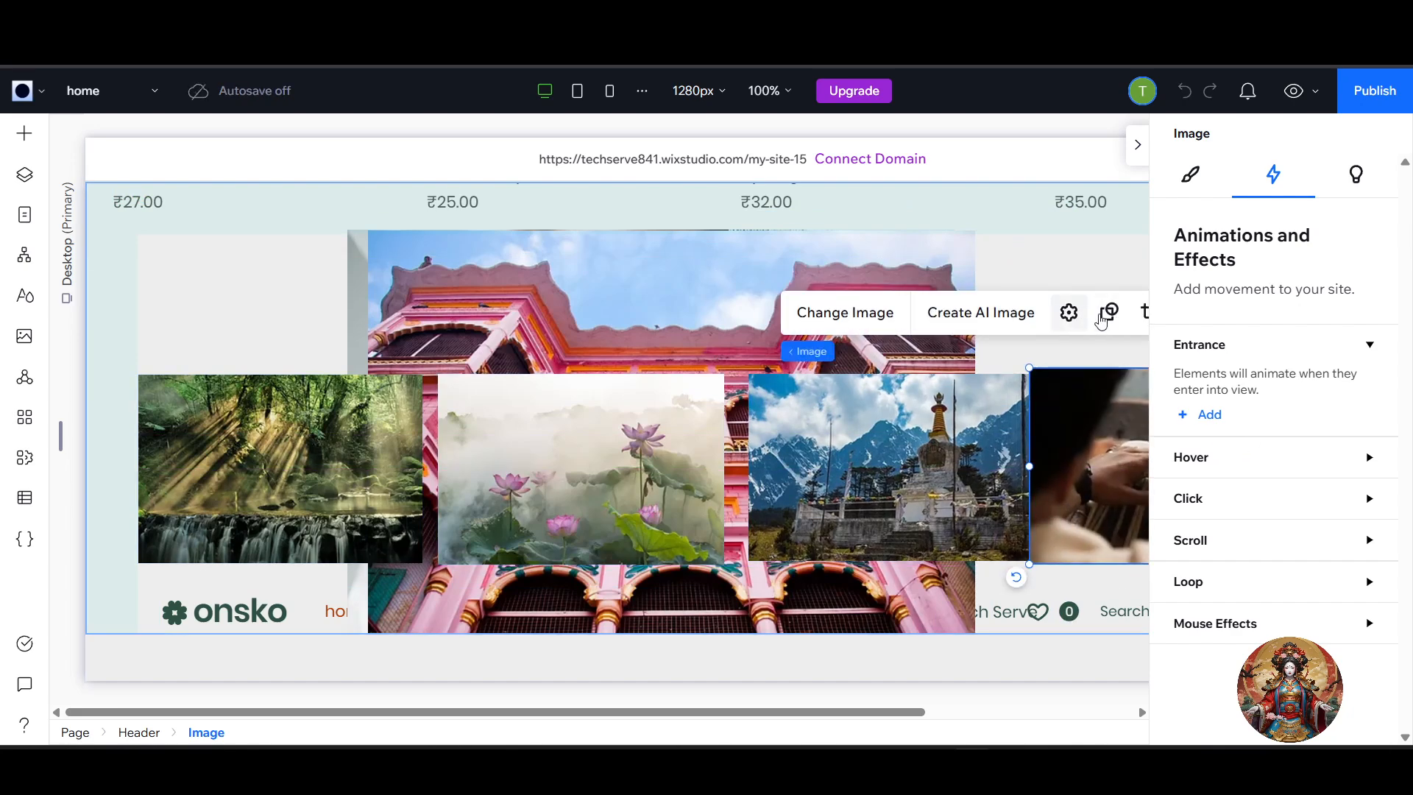
Delete the large pink building image that sits behind the row of pictures.
right_click(696, 270)
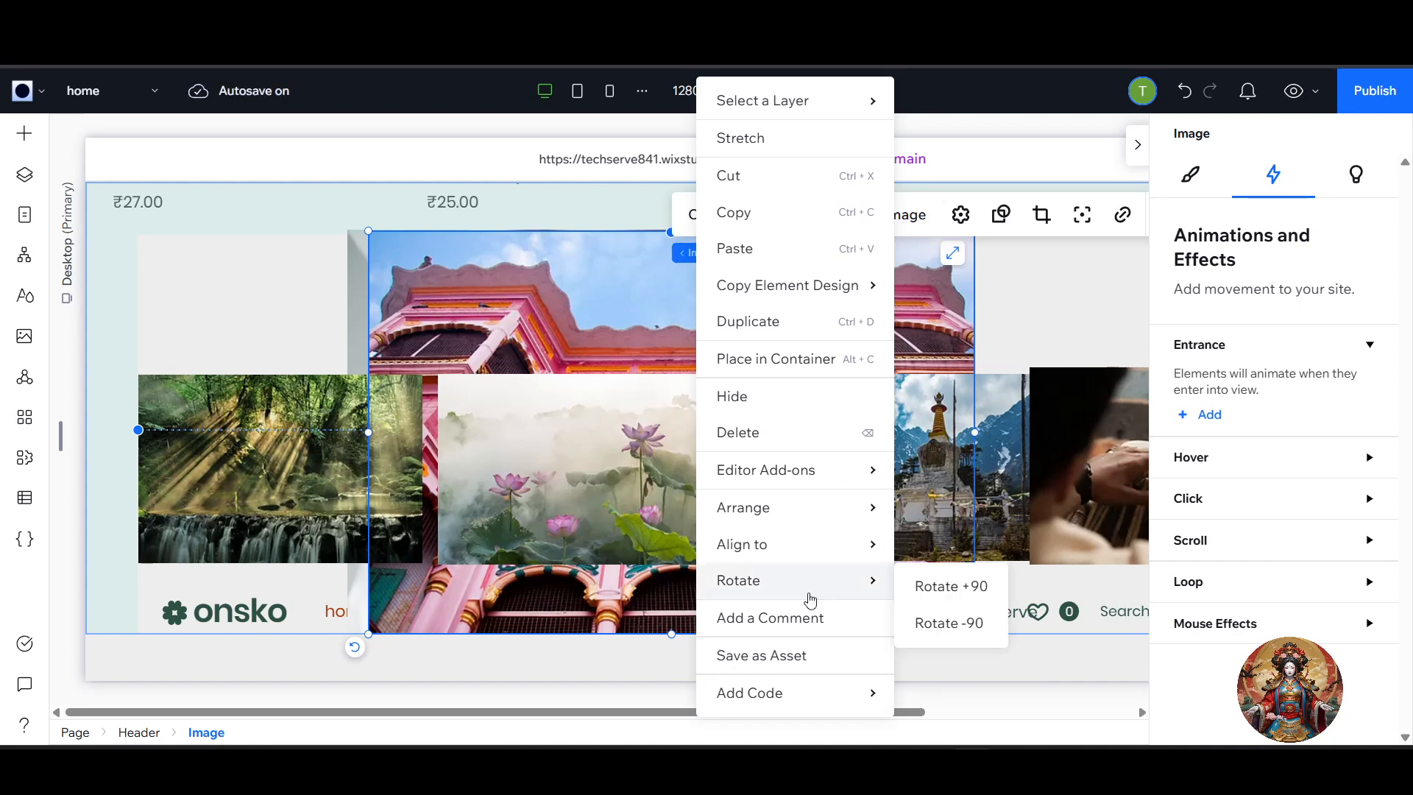
mouse_move(765, 505)
left_click(774, 434)
Shrink the bridal makeup image to about the row's height and place it before the forest image, partly beyond the page edge.
left_click(644, 319)
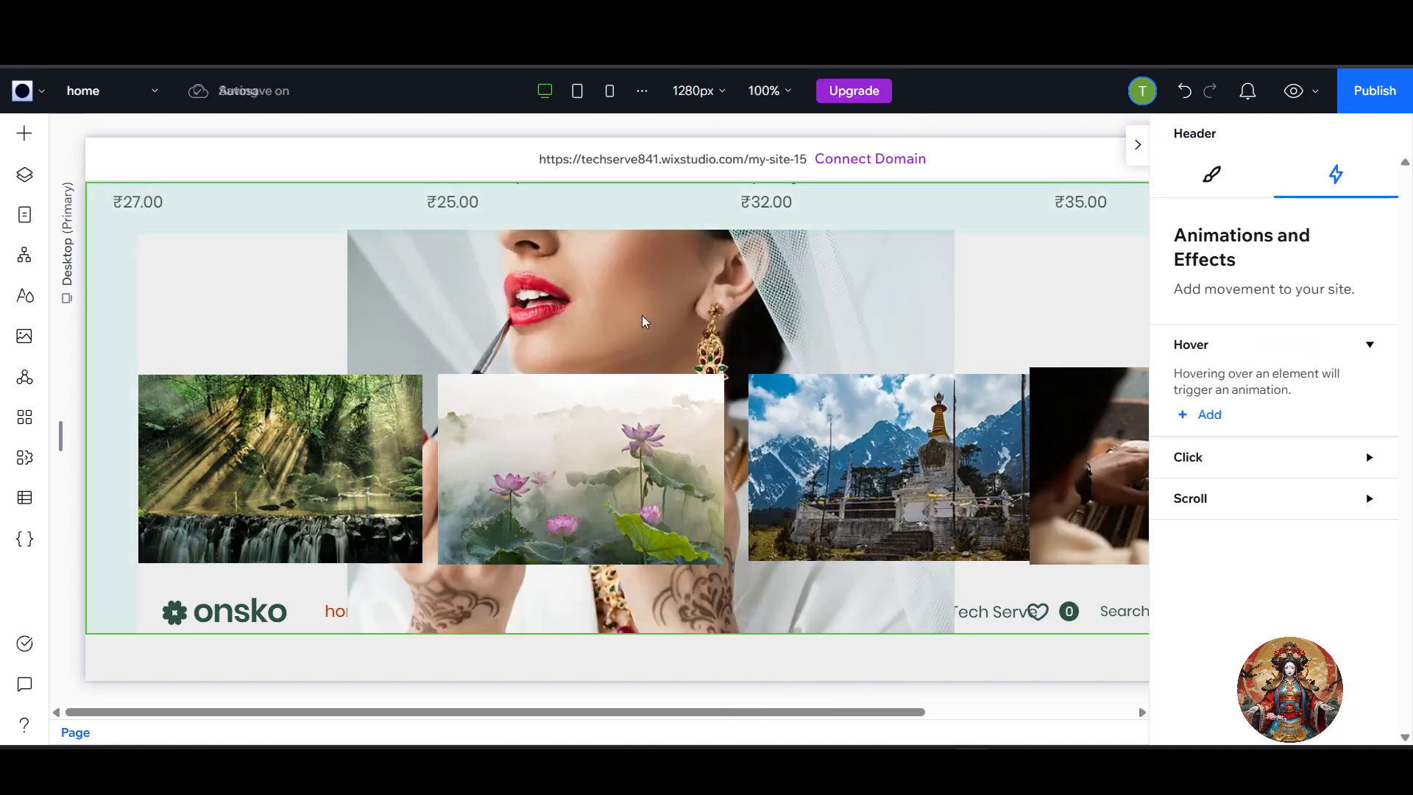
left_click(646, 317)
left_click_drag(951, 635, 724, 285)
left_click_drag(578, 256, 3, 517)
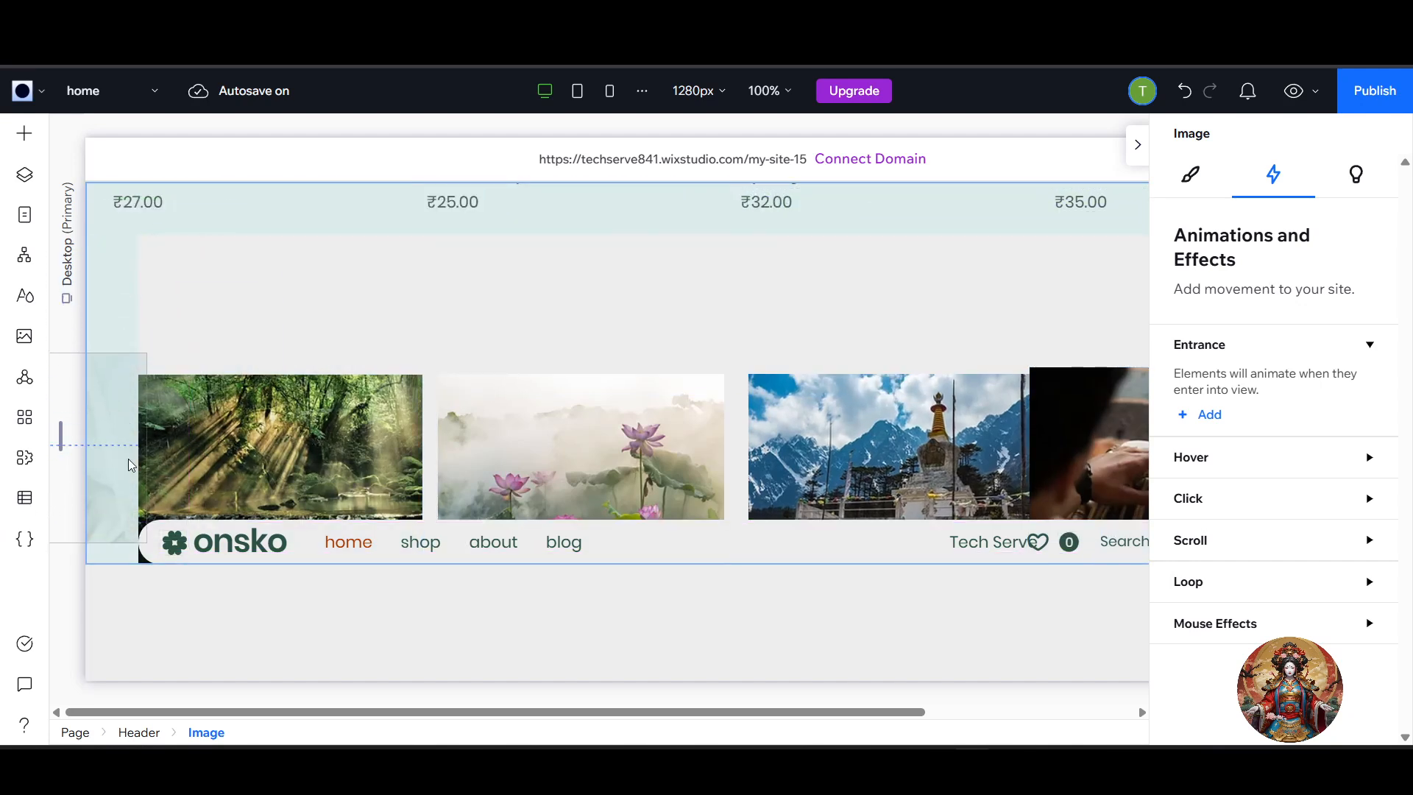
left_click_drag(128, 459, 129, 459)
Try to combine the whole row of images into a horizontal stack.
left_click_drag(148, 326, 1218, 521)
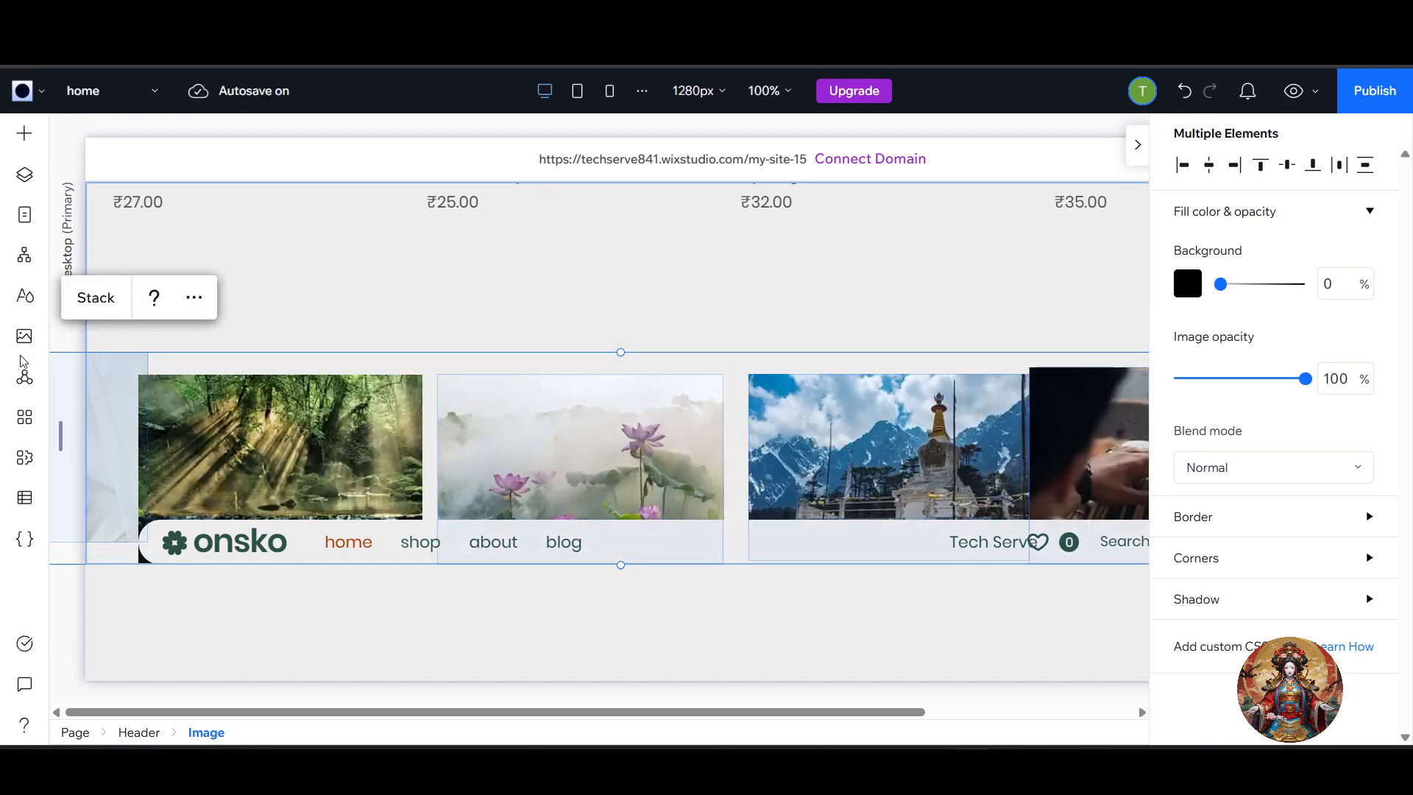
left_click(96, 297)
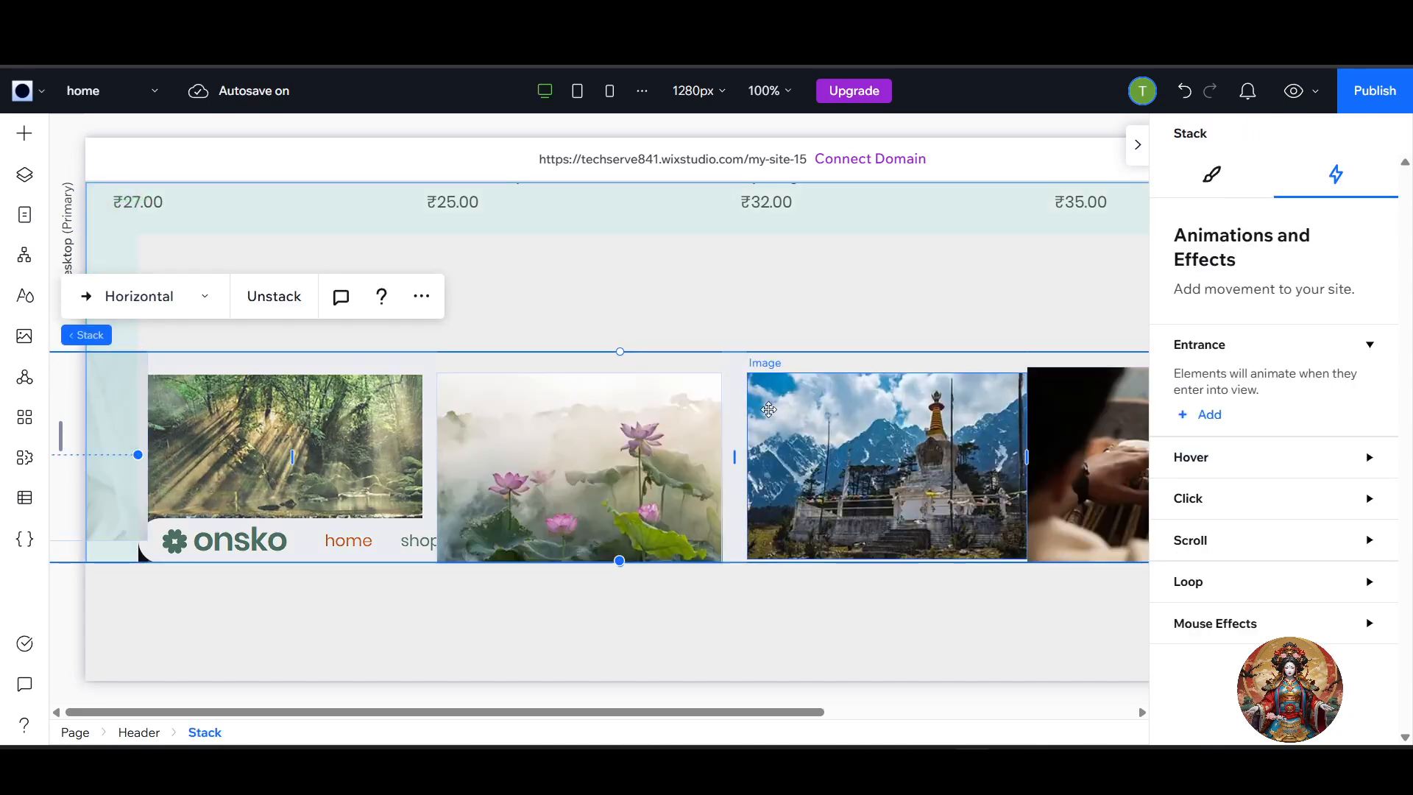
mouse_move(733, 373)
left_mouse_down()
mouse_move(741, 344)
mouse_move(751, 362)
mouse_move(723, 362)
left_mouse_up()
Undo the stacking of the image row.
key("ctrl+z")
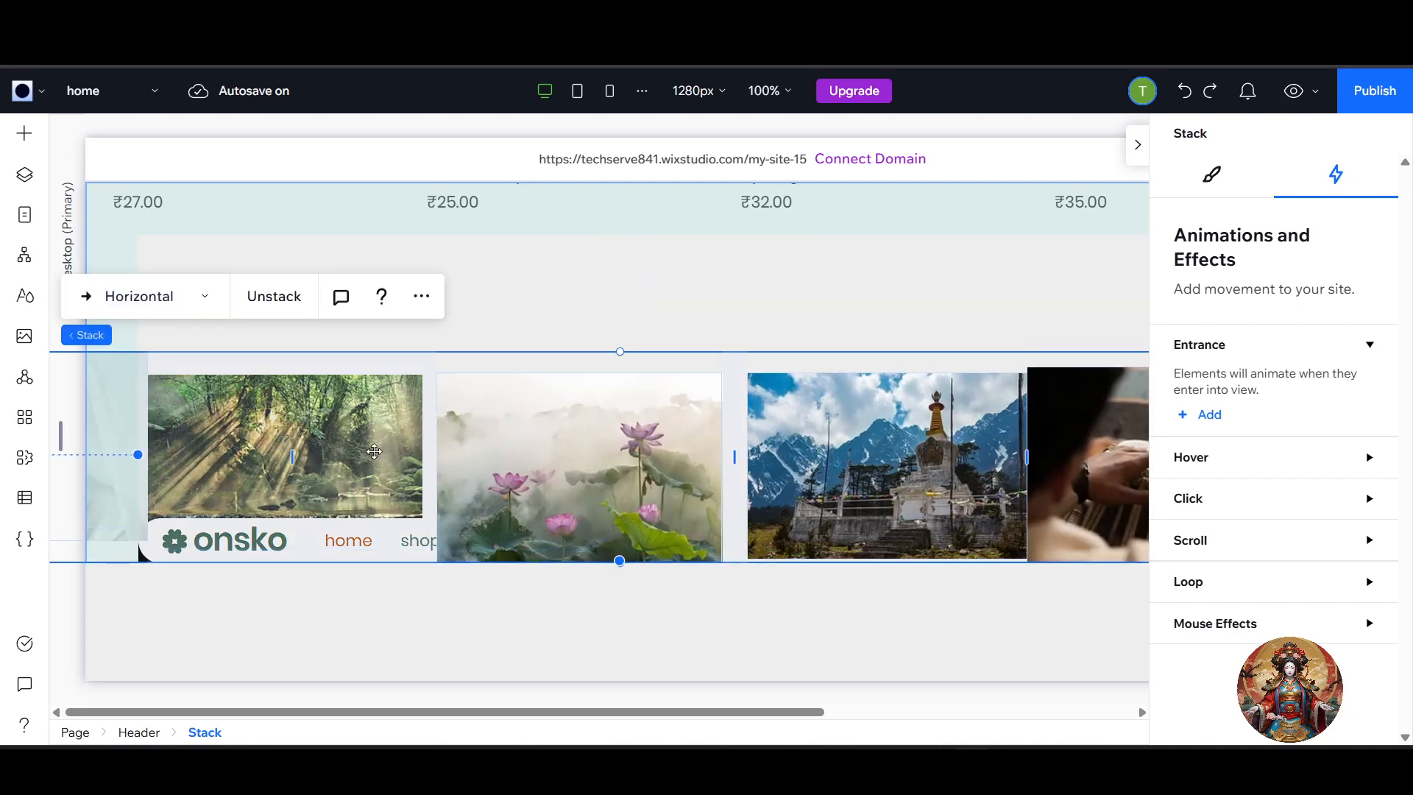
key("ctrl+z")
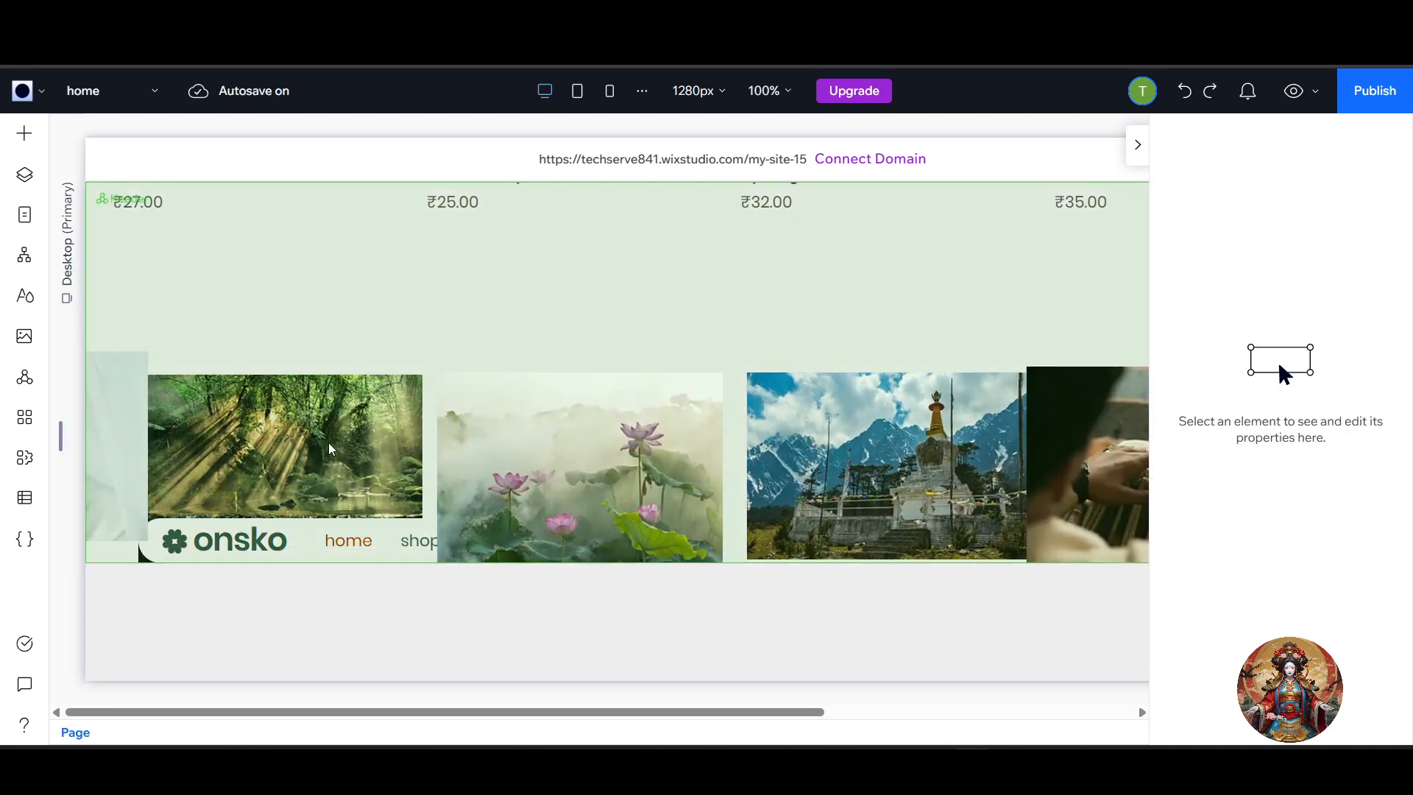
left_click(608, 359)
key("ctrl+z")
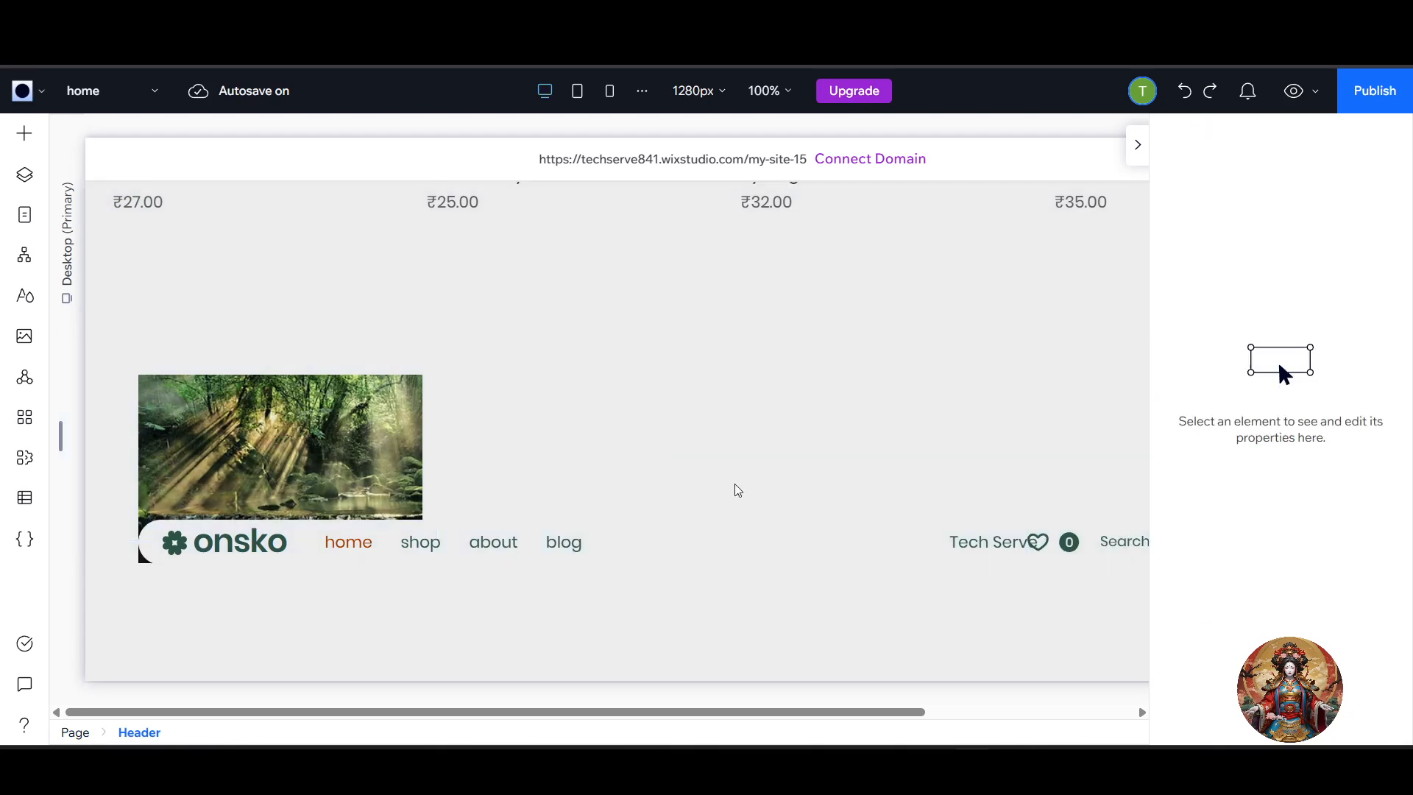
left_click(715, 332)
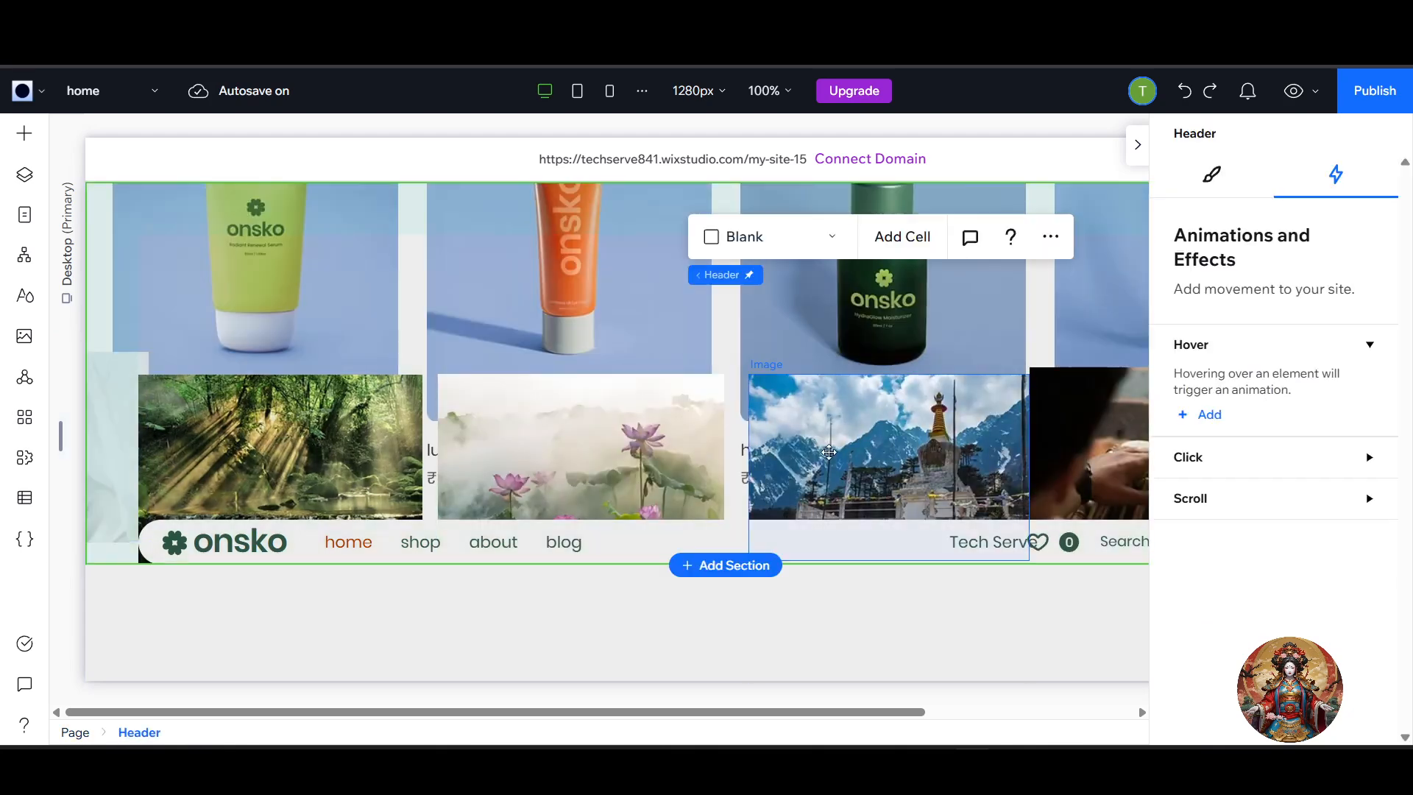
scroll(832, 462, "down", 10)
scroll(832, 462, "up", 12)
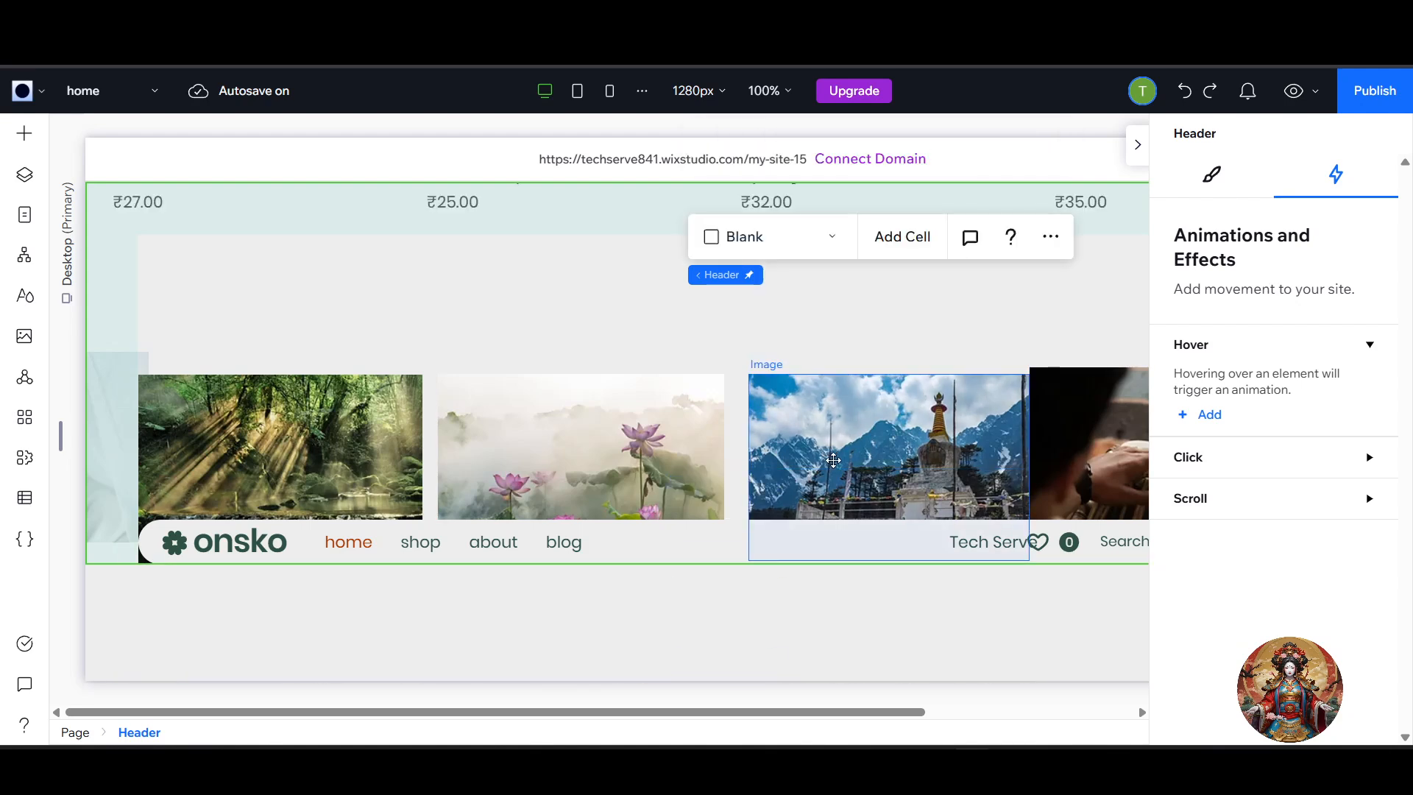
scroll(834, 461, "down", 10)
scroll(834, 462, "up", 1)
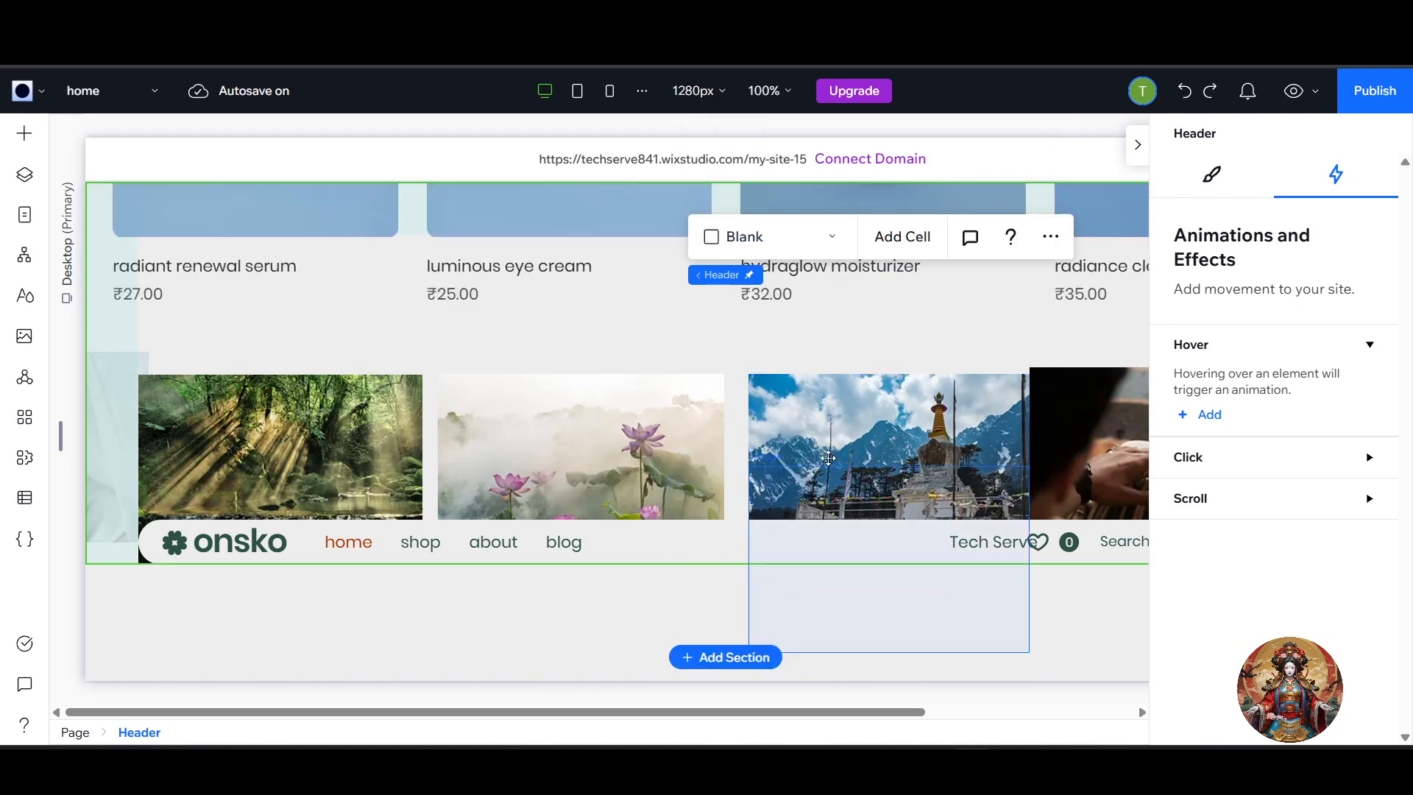
Select all the images in the row, from bridal makeup to drum-playing, and combine them into a horizontal stack.
left_click_drag(208, 352, 1142, 568)
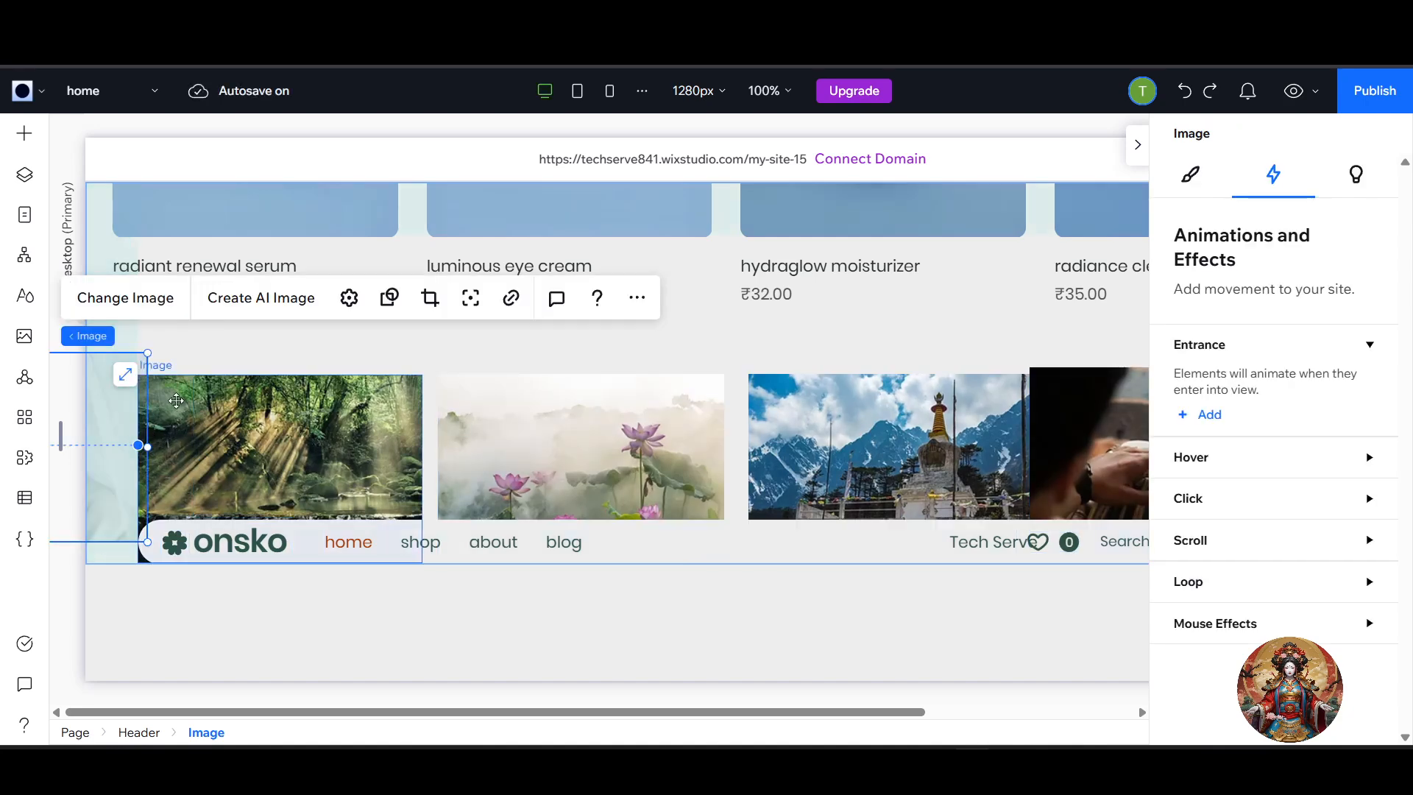
left_click(389, 434, "shift")
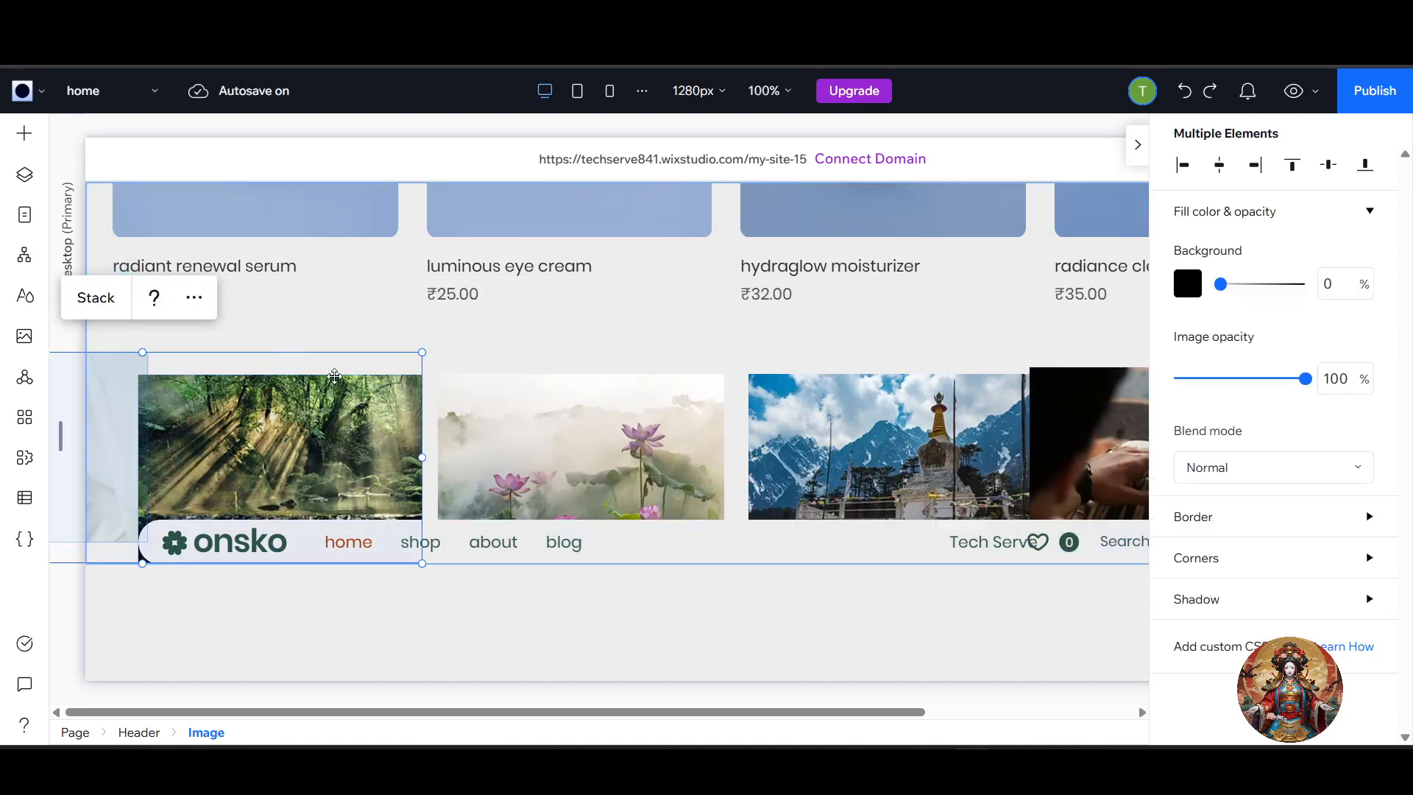
left_click_drag(265, 341, 1038, 500)
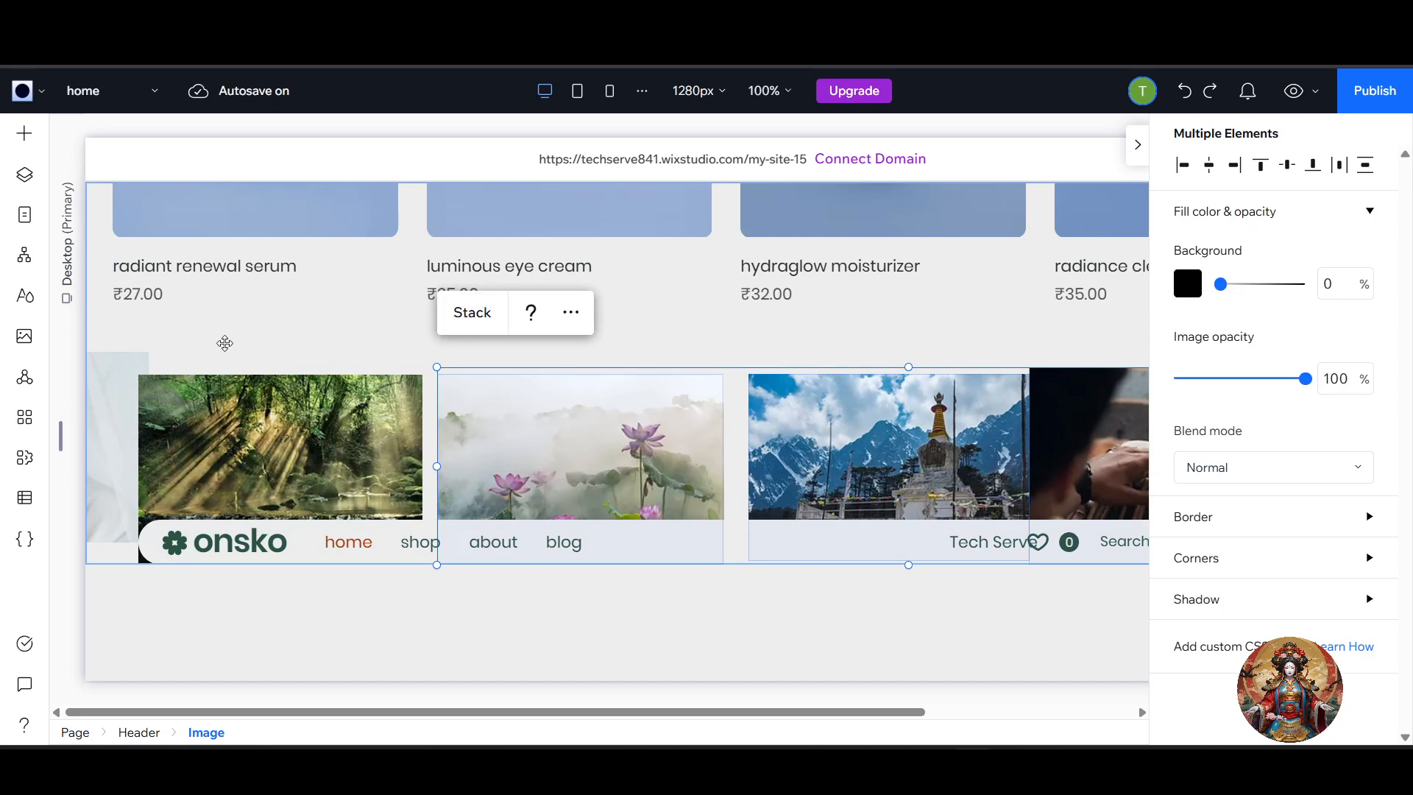
left_click(144, 337)
left_click_drag(145, 324, 1142, 497)
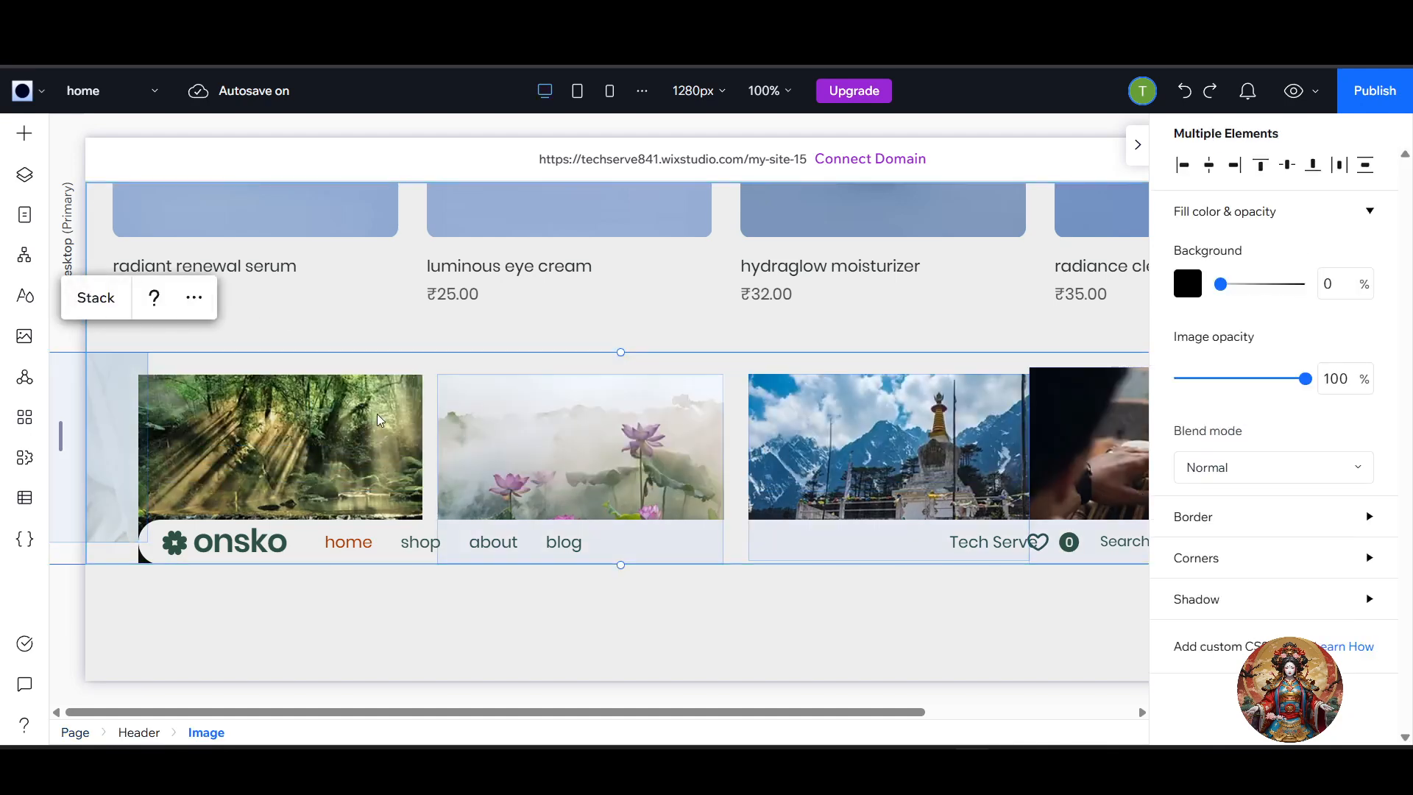
left_click(110, 313)
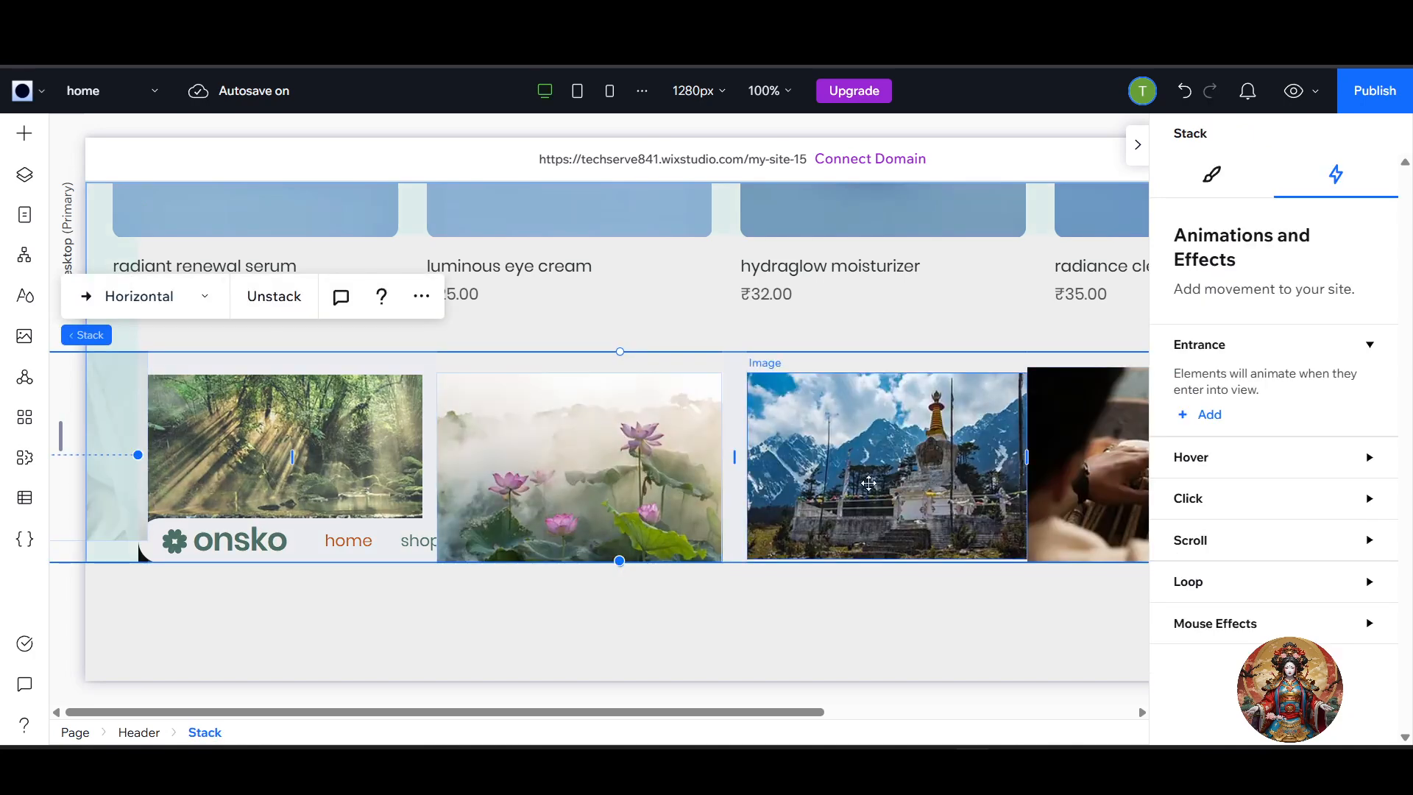
scroll(779, 515, "down", 4)
scroll(781, 516, "up", 3)
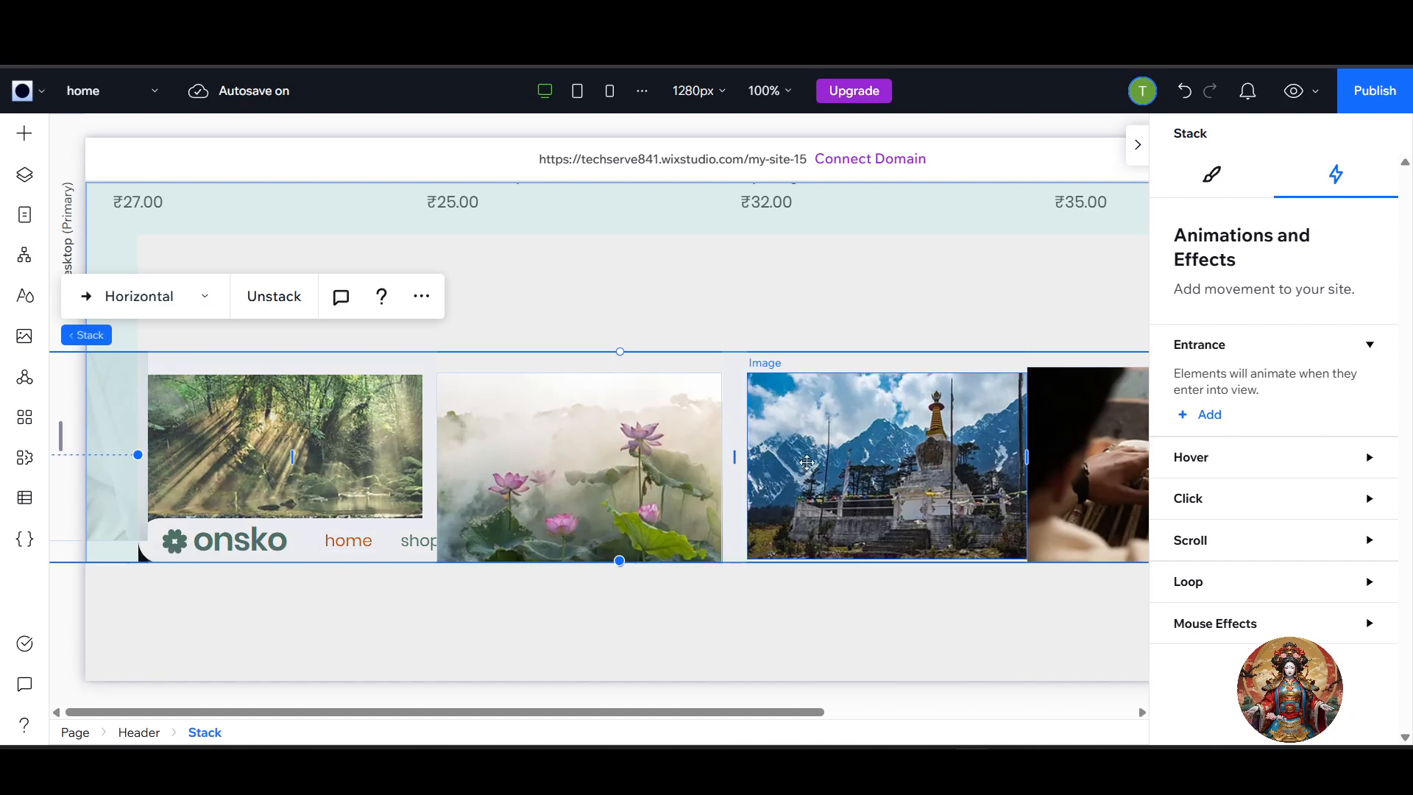
left_click(807, 464)
left_click(837, 318)
left_click(852, 262)
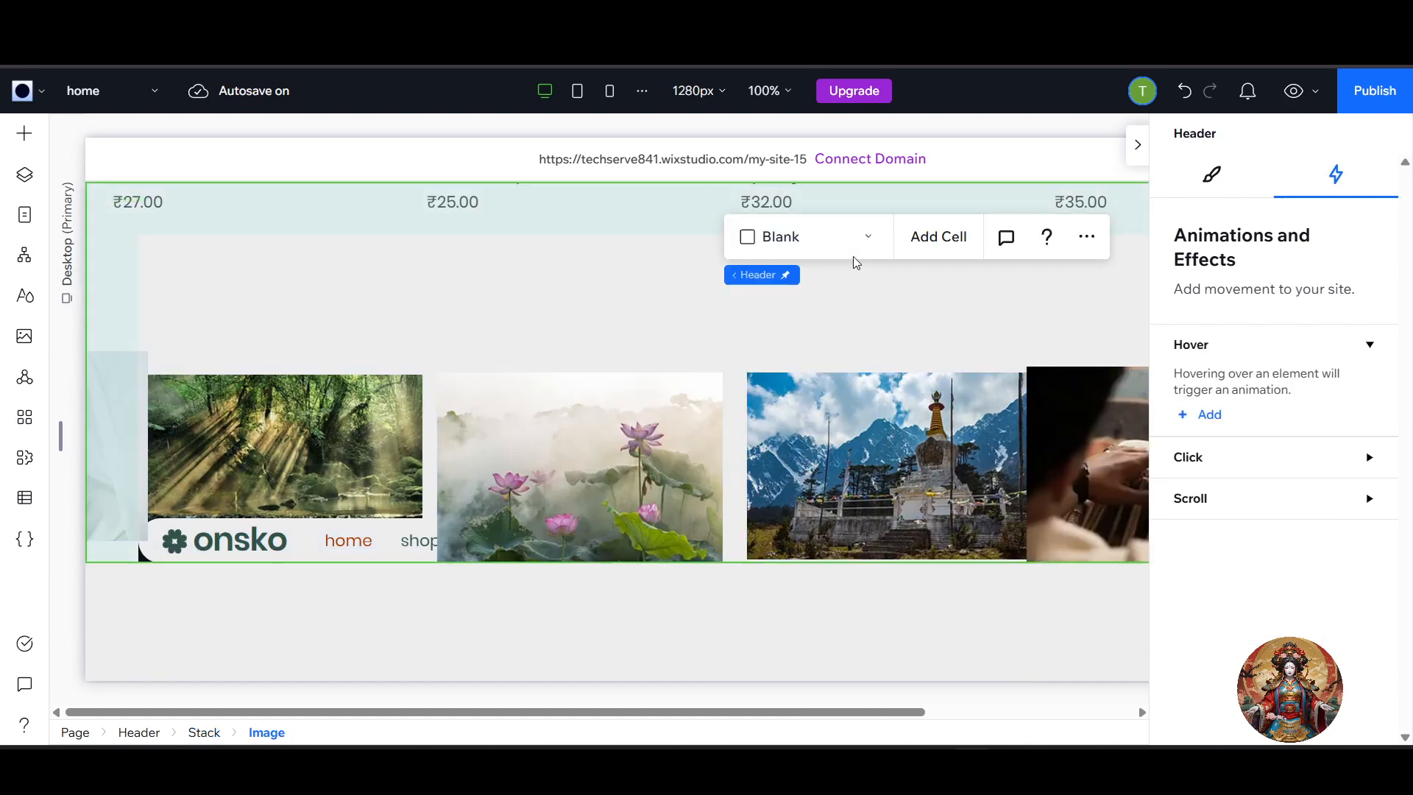
Move the image stack up in the header and put the navigation bar container back at the top of the page.
scroll(752, 504, "down", 3)
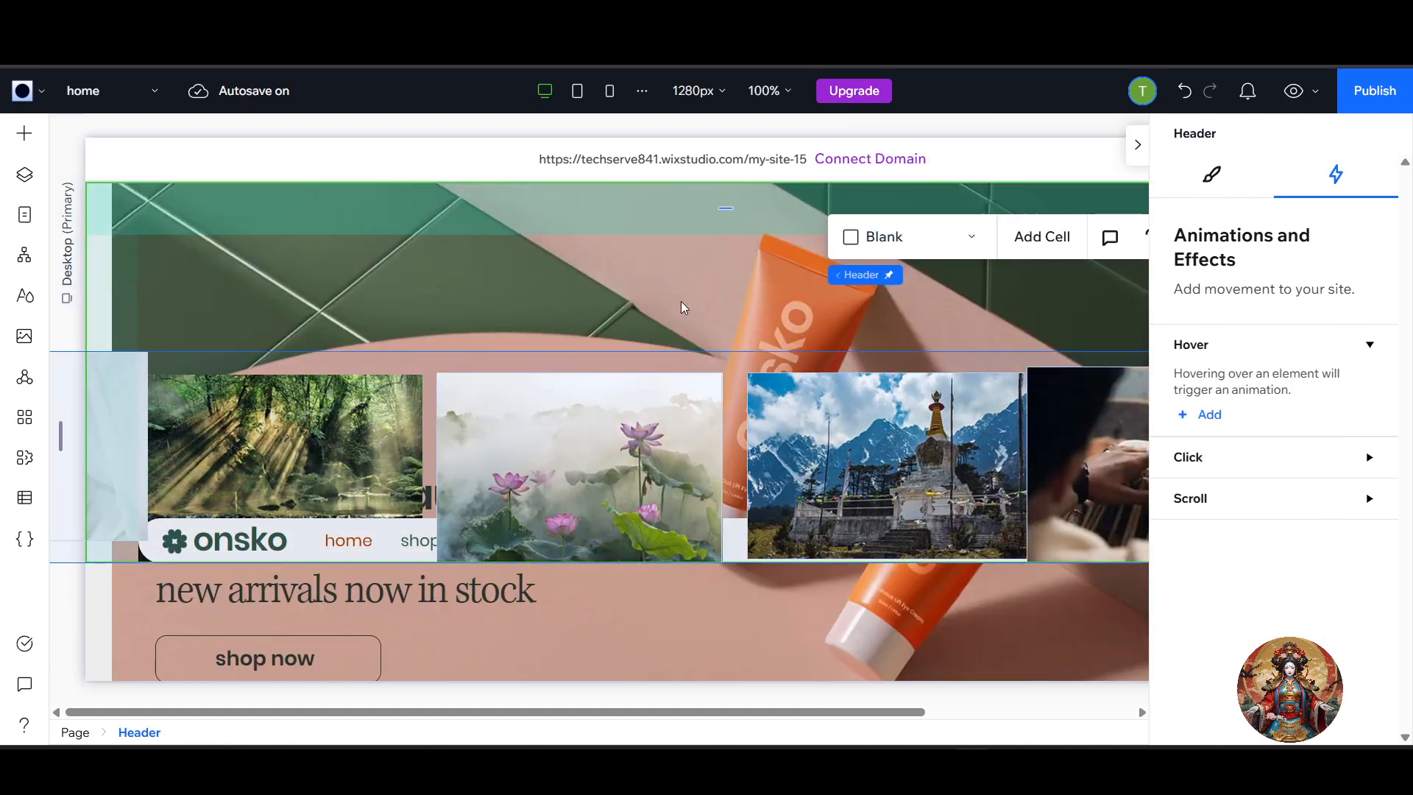
left_click(681, 308)
left_click_drag(1070, 419, 874, 426)
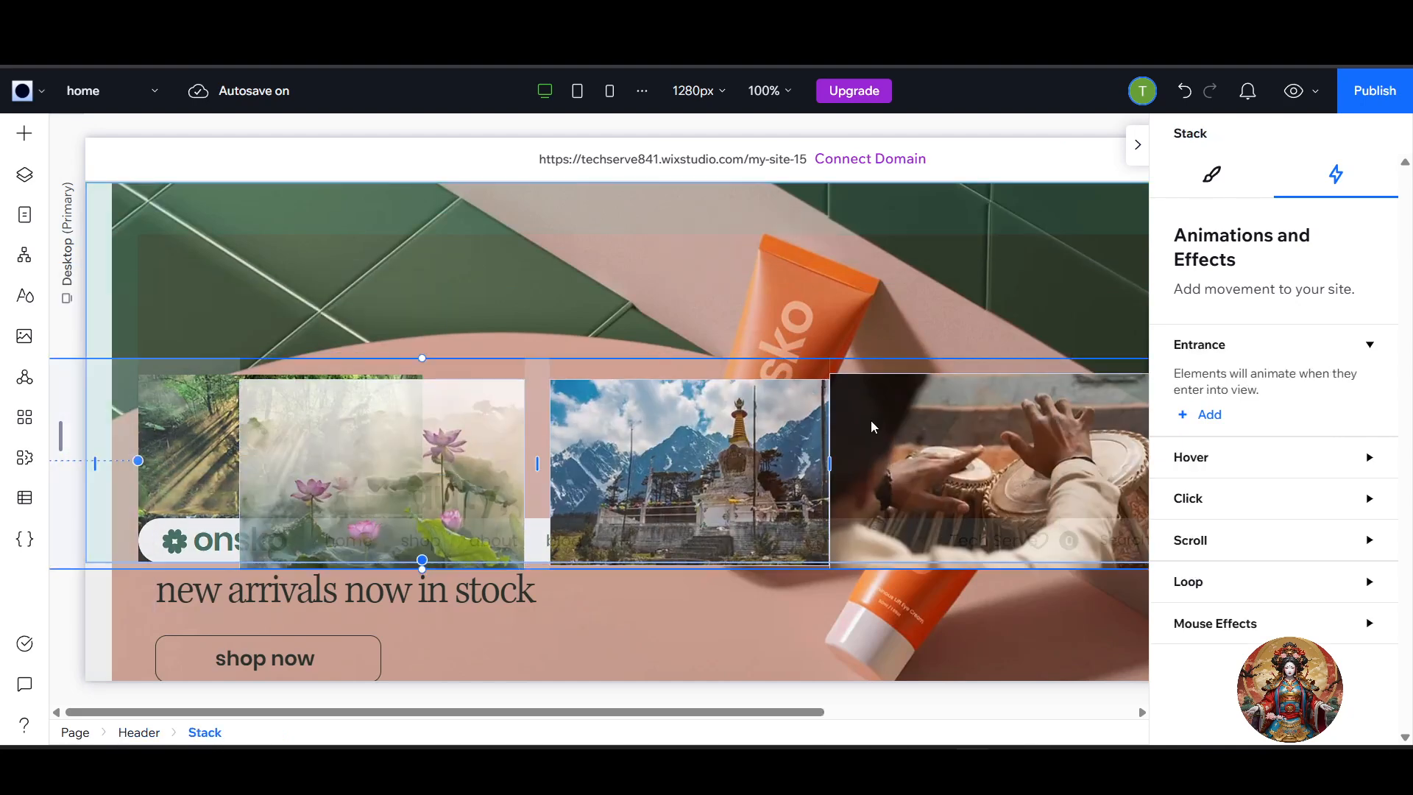
left_click_drag(706, 435, 761, 220)
left_click_drag(711, 542, 657, 202)
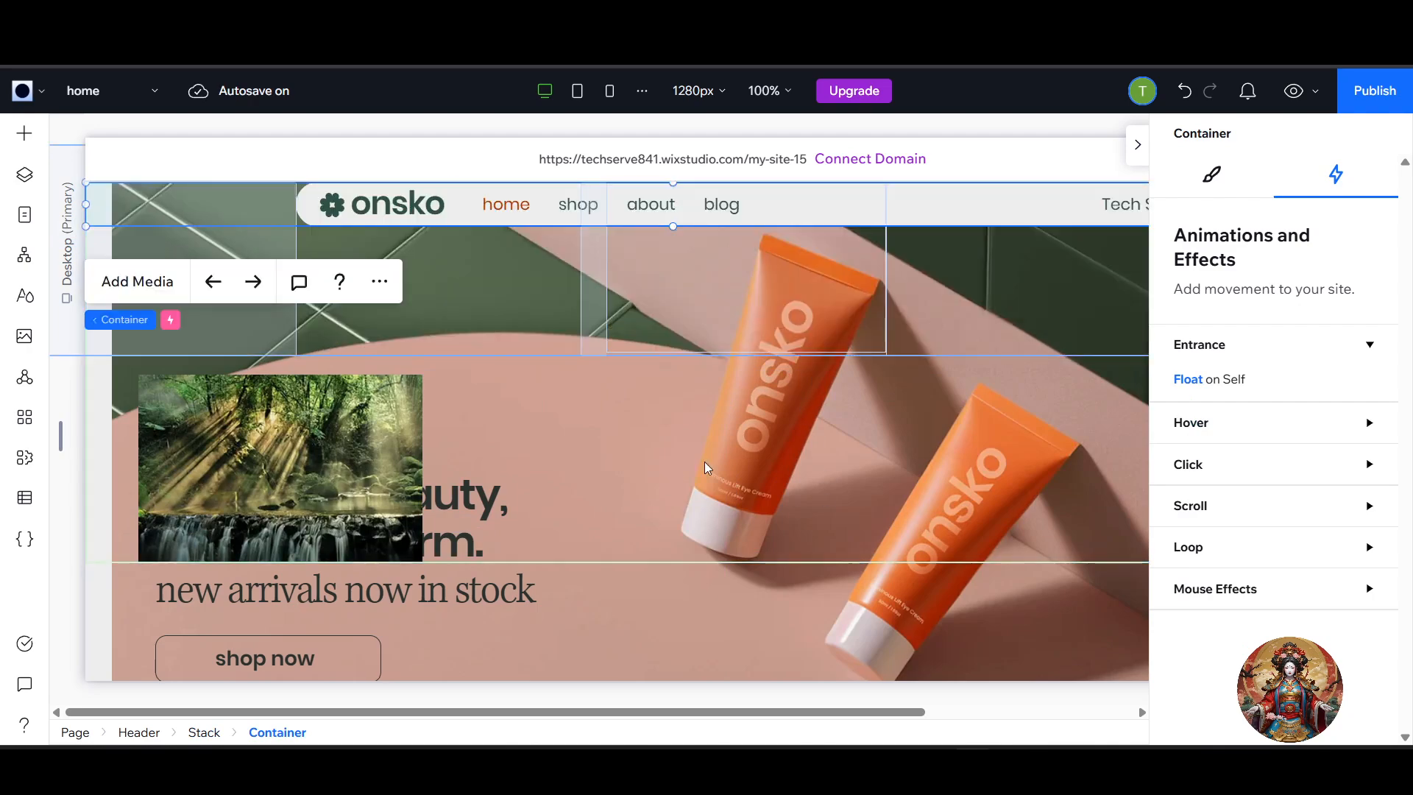
Add the Traditional Fashion stock image to the blank section, shrink it to about 315 by 210, and place it right of the portrait.
scroll(725, 462, "down", 5)
scroll(725, 462, "up", 5)
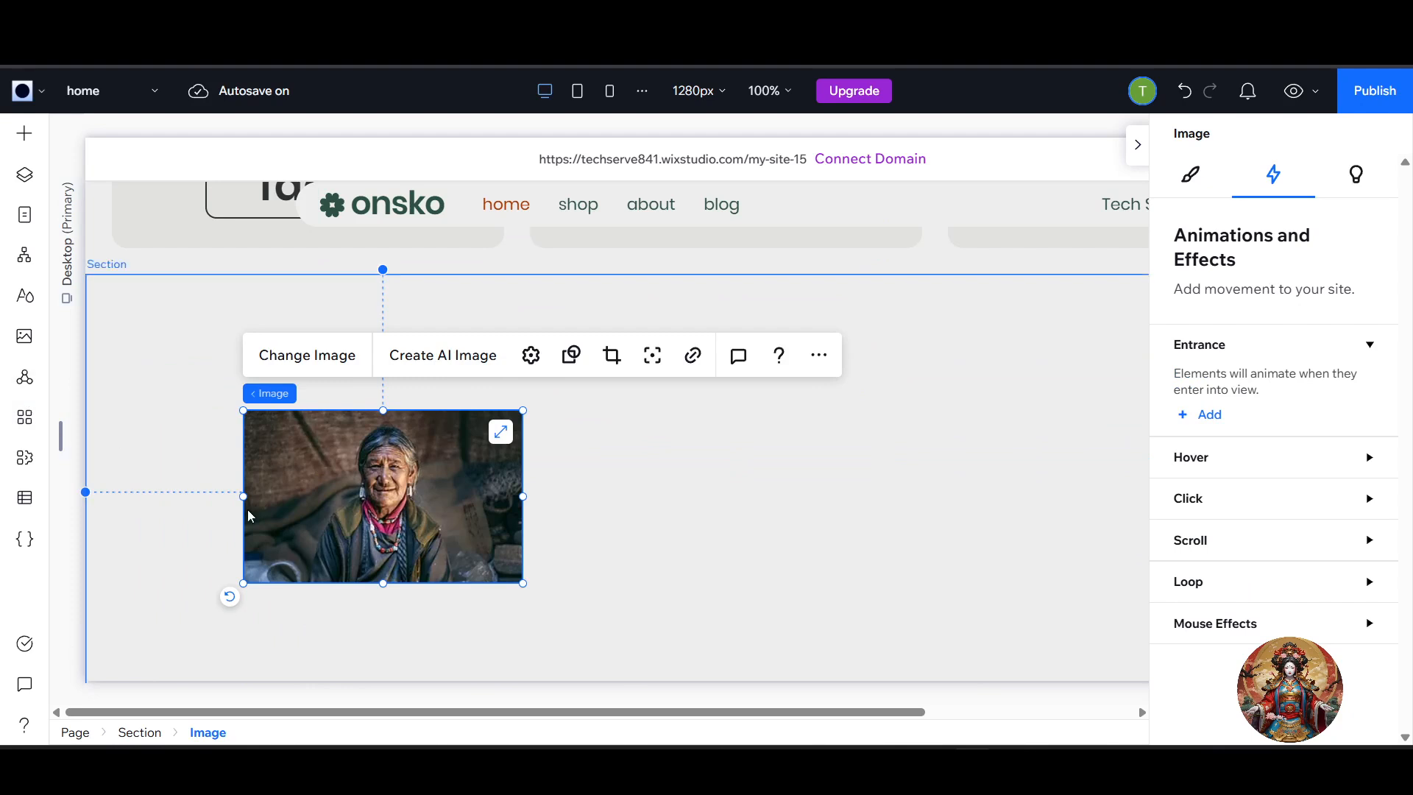
left_click(812, 505)
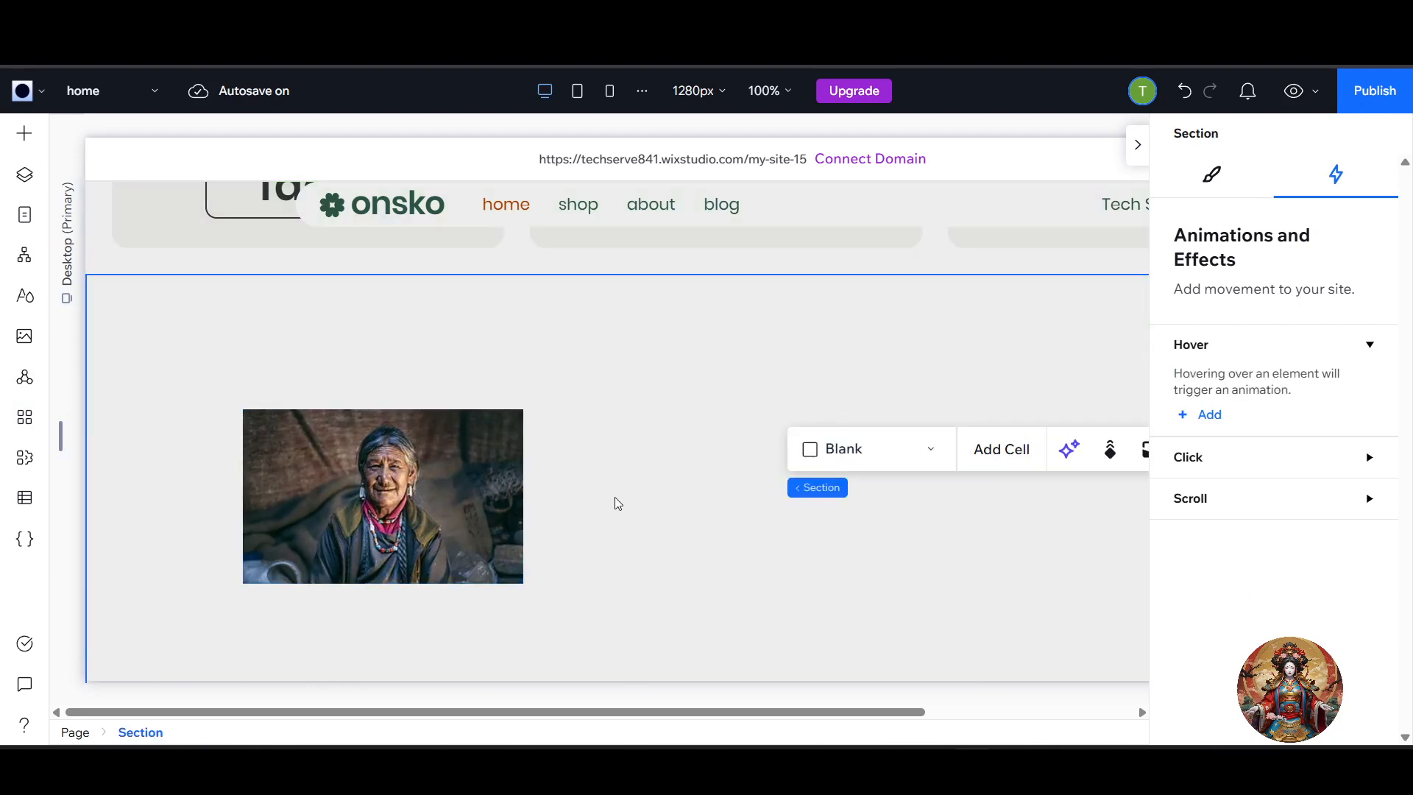
left_click(24, 336)
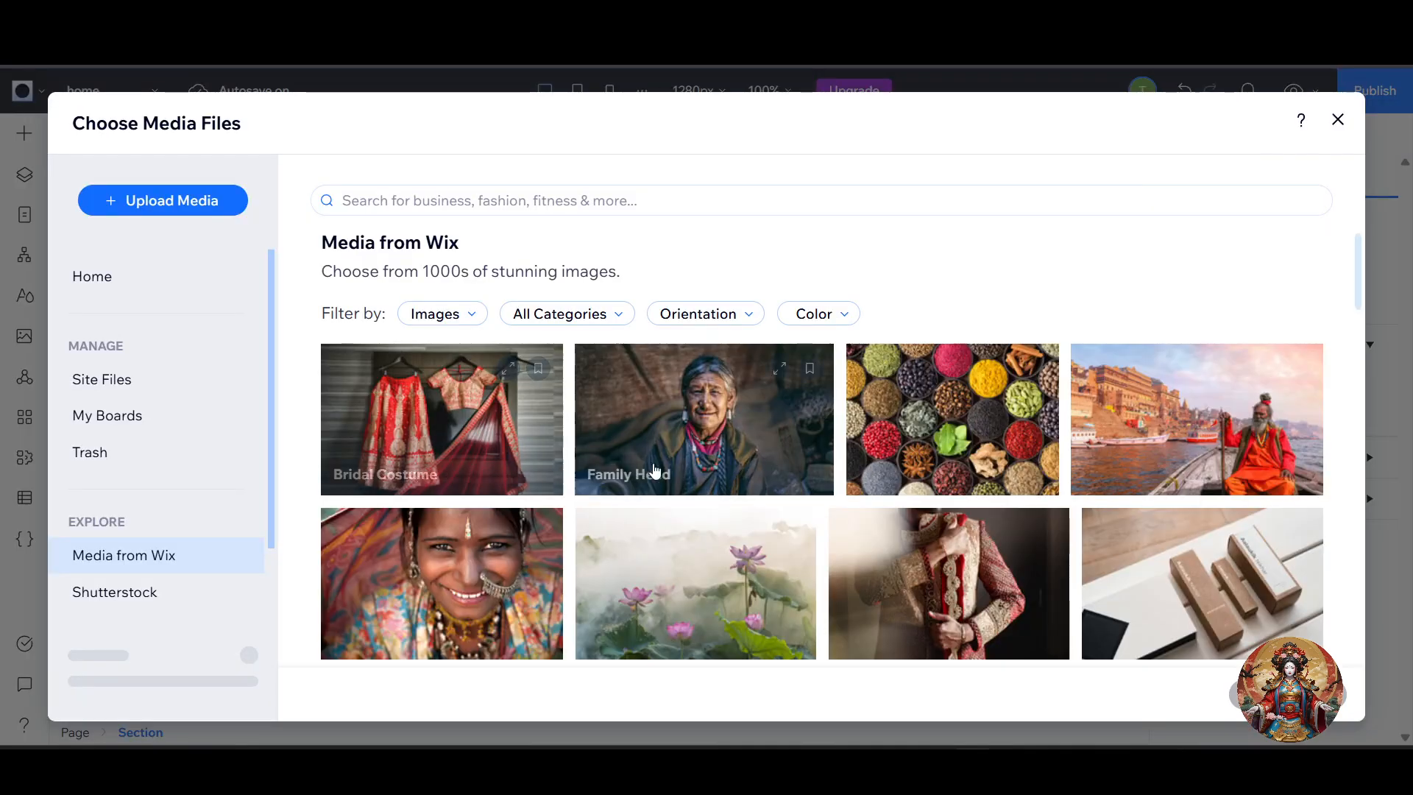
left_click(1006, 547)
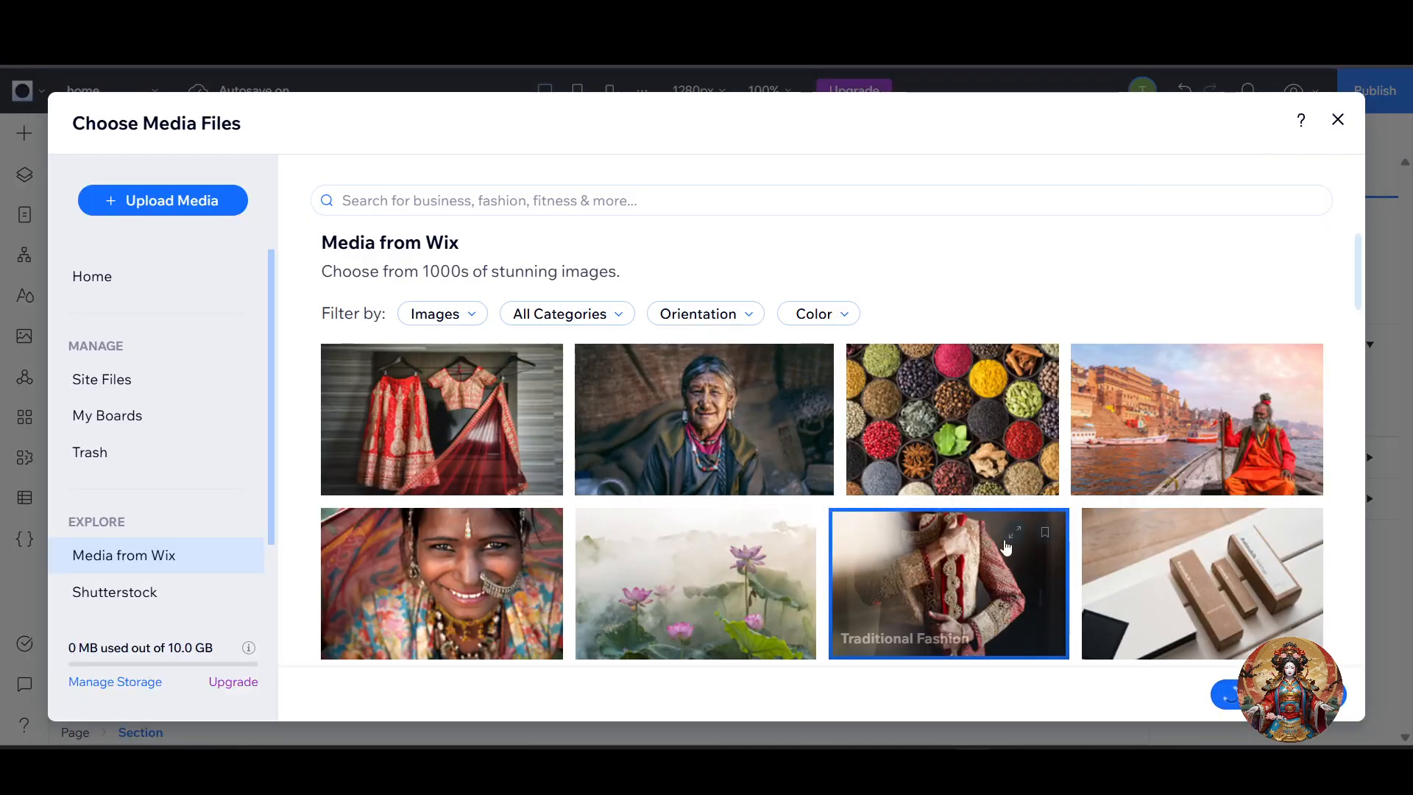
left_click(1332, 691)
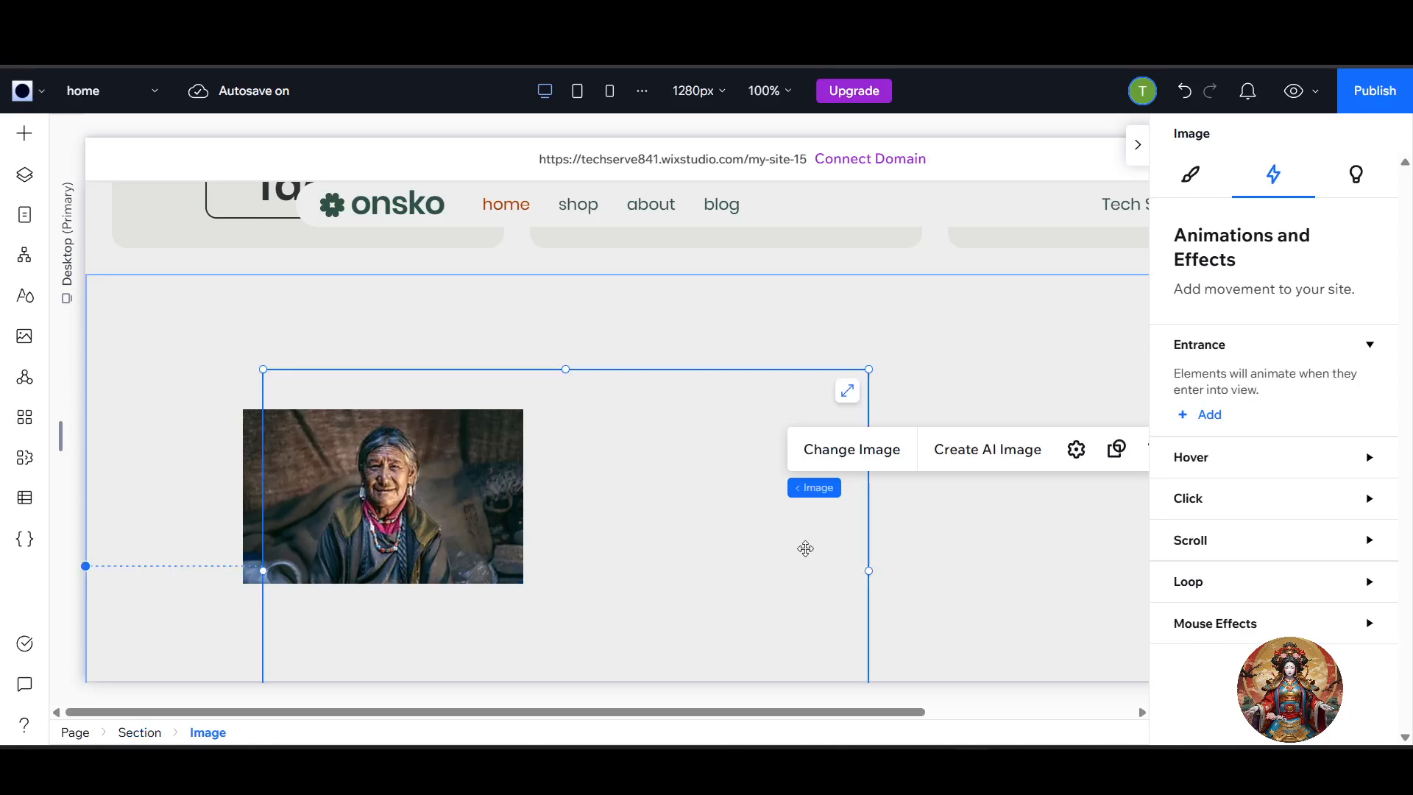
left_click_drag(567, 469, 481, 547)
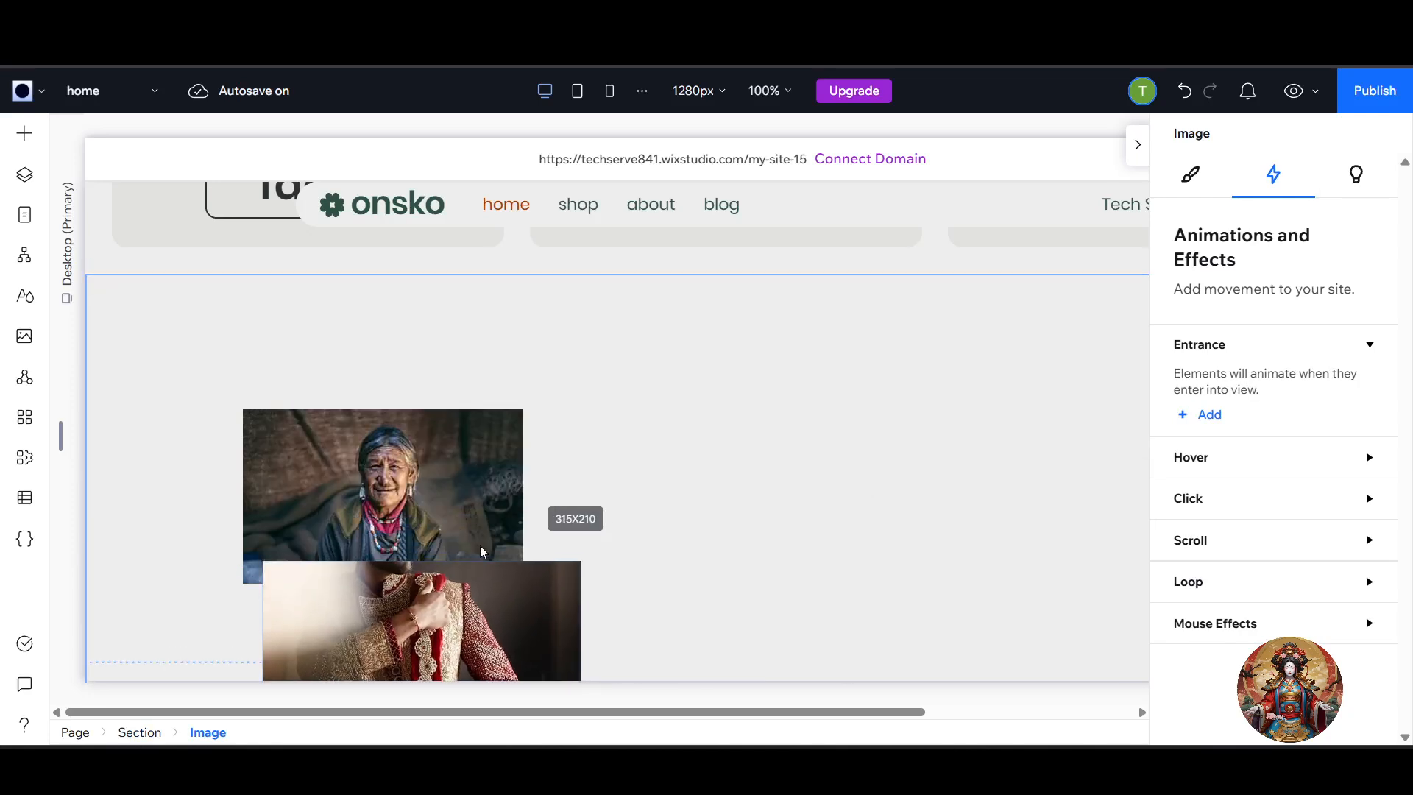
left_click_drag(452, 599, 742, 421)
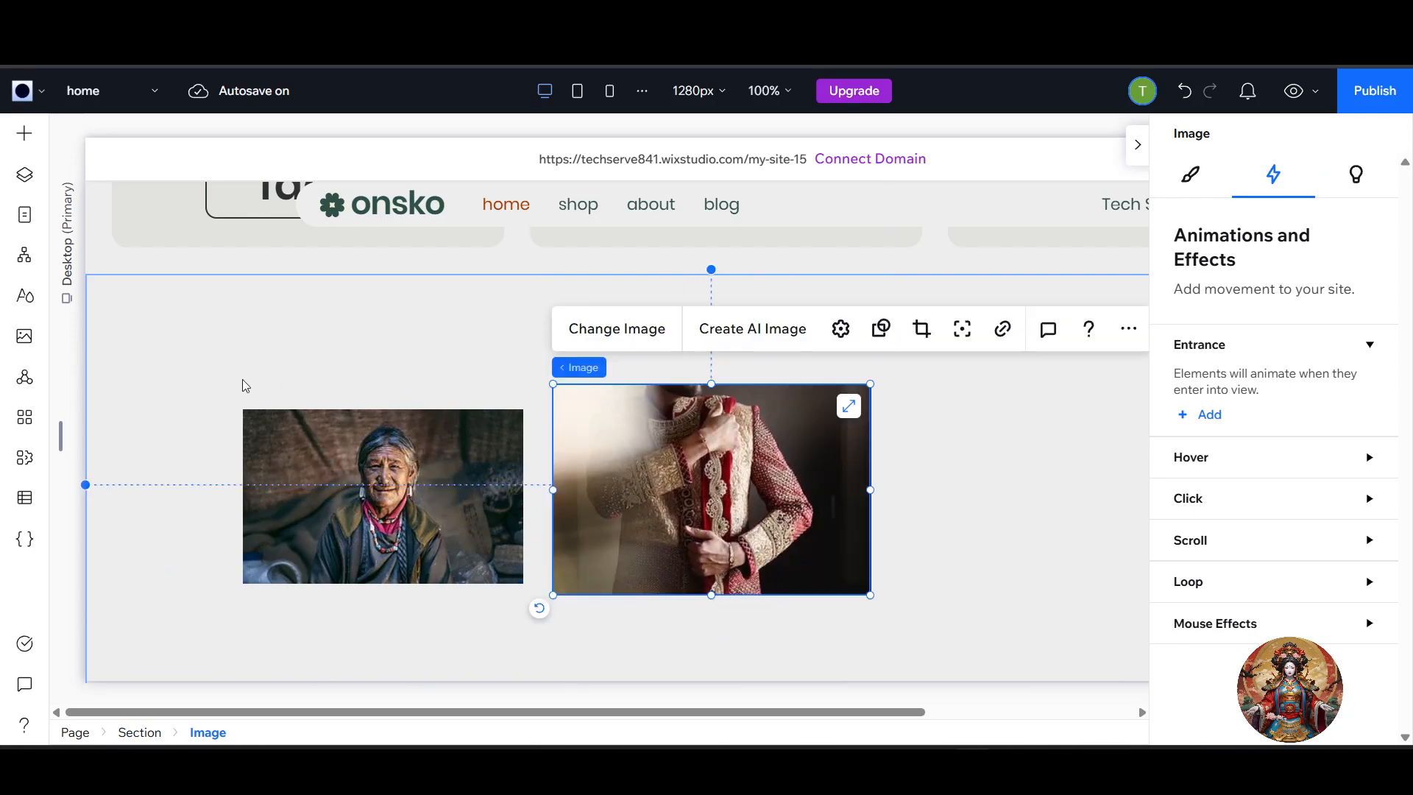
Add the Landscape stock image, shrink it to about the portrait's size, and place it right of the Traditional Fashion image.
left_click(25, 336)
scroll(451, 608, "down", 3)
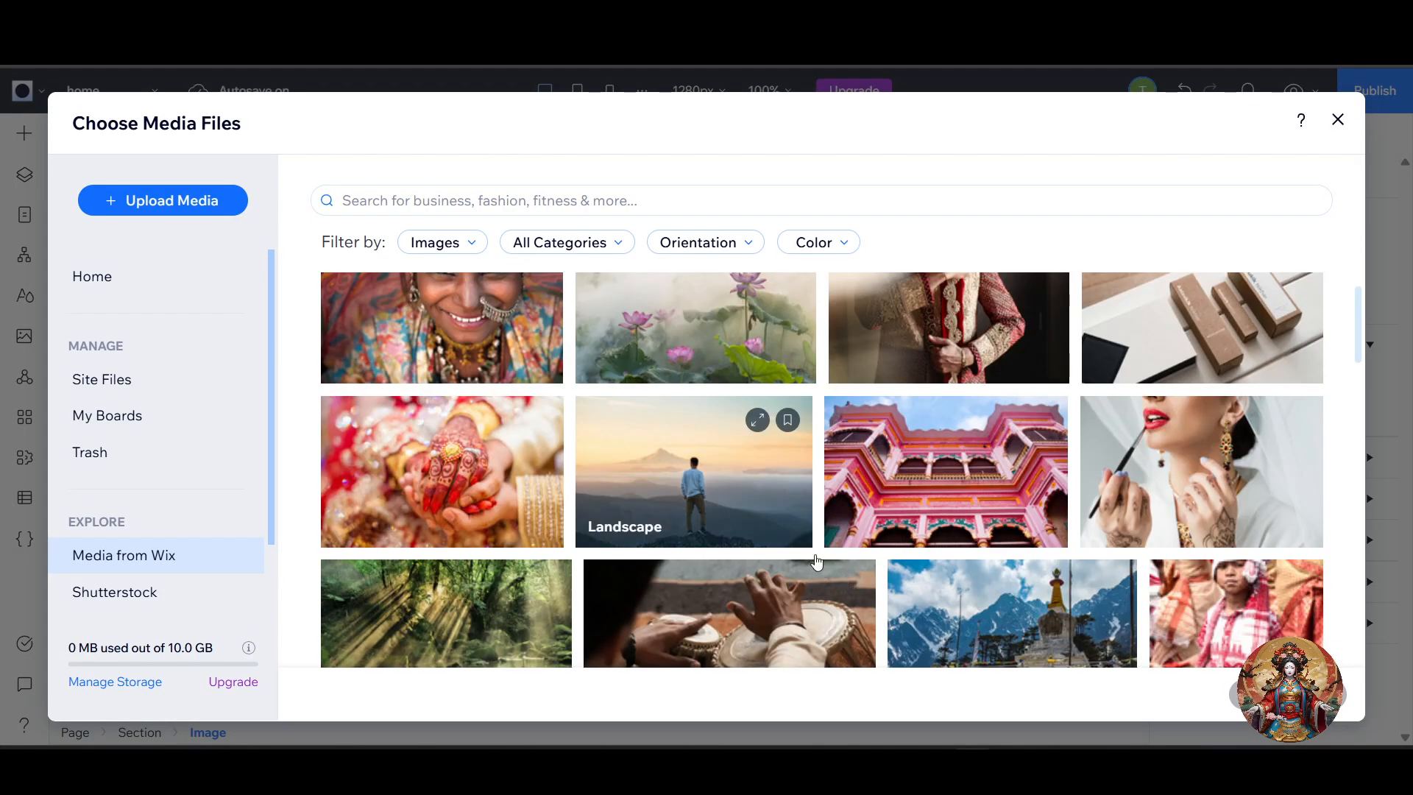
left_click(772, 530)
double_click(697, 512)
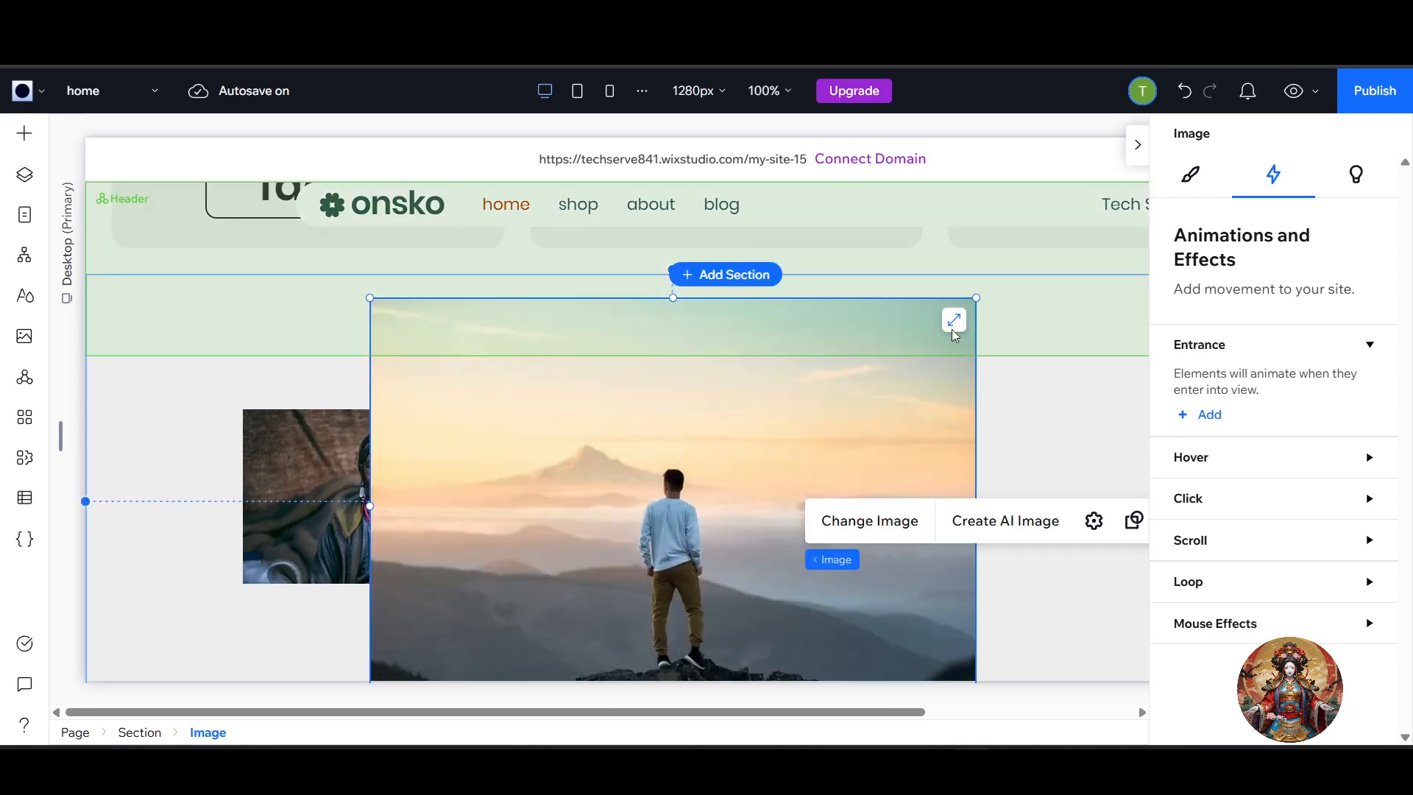
left_click_drag(975, 298, 604, 513)
left_click_drag(536, 586, 1060, 441)
Combine the section's three images into a horizontal stack and shift it toward the section's left side.
left_click_drag(146, 360, 1081, 596)
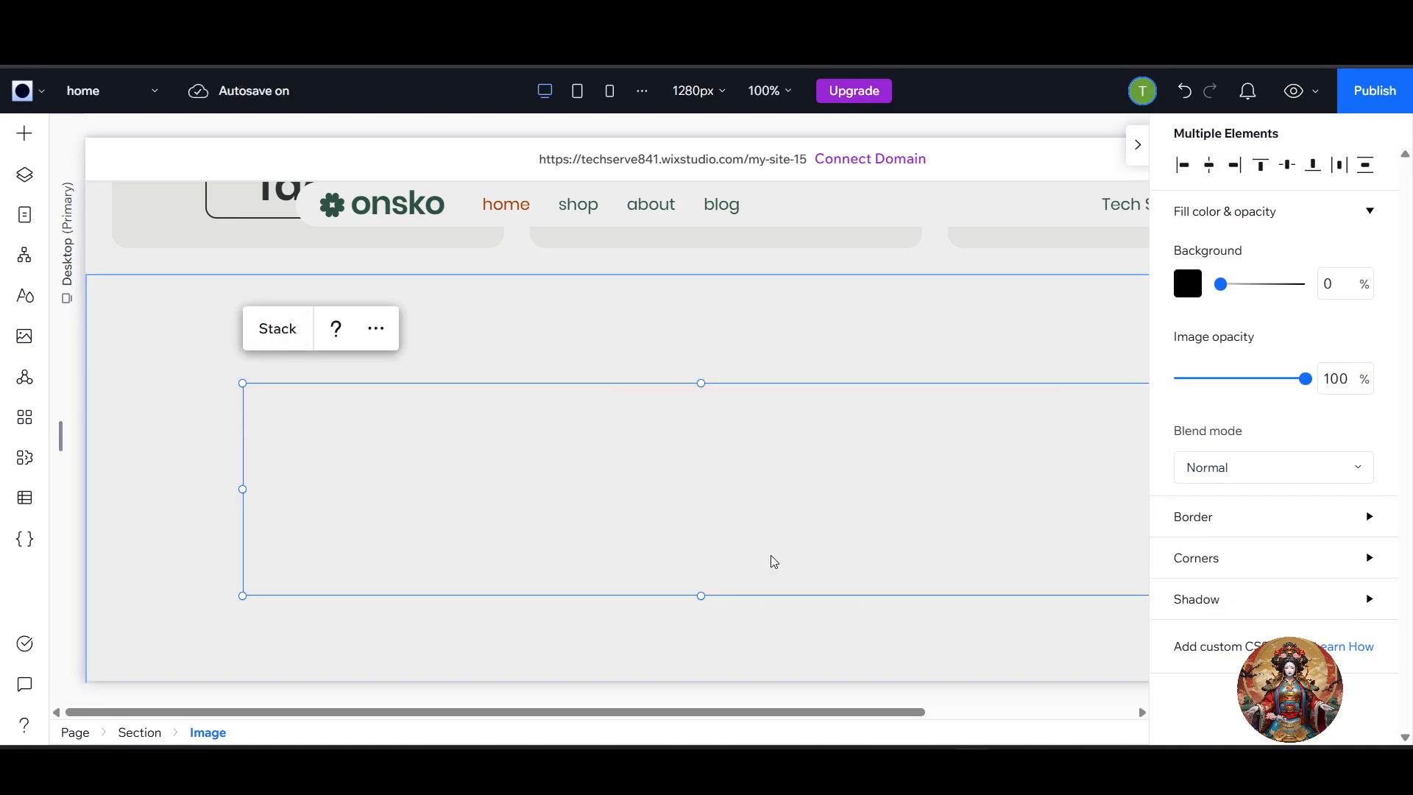
left_click_drag(768, 513, 662, 518)
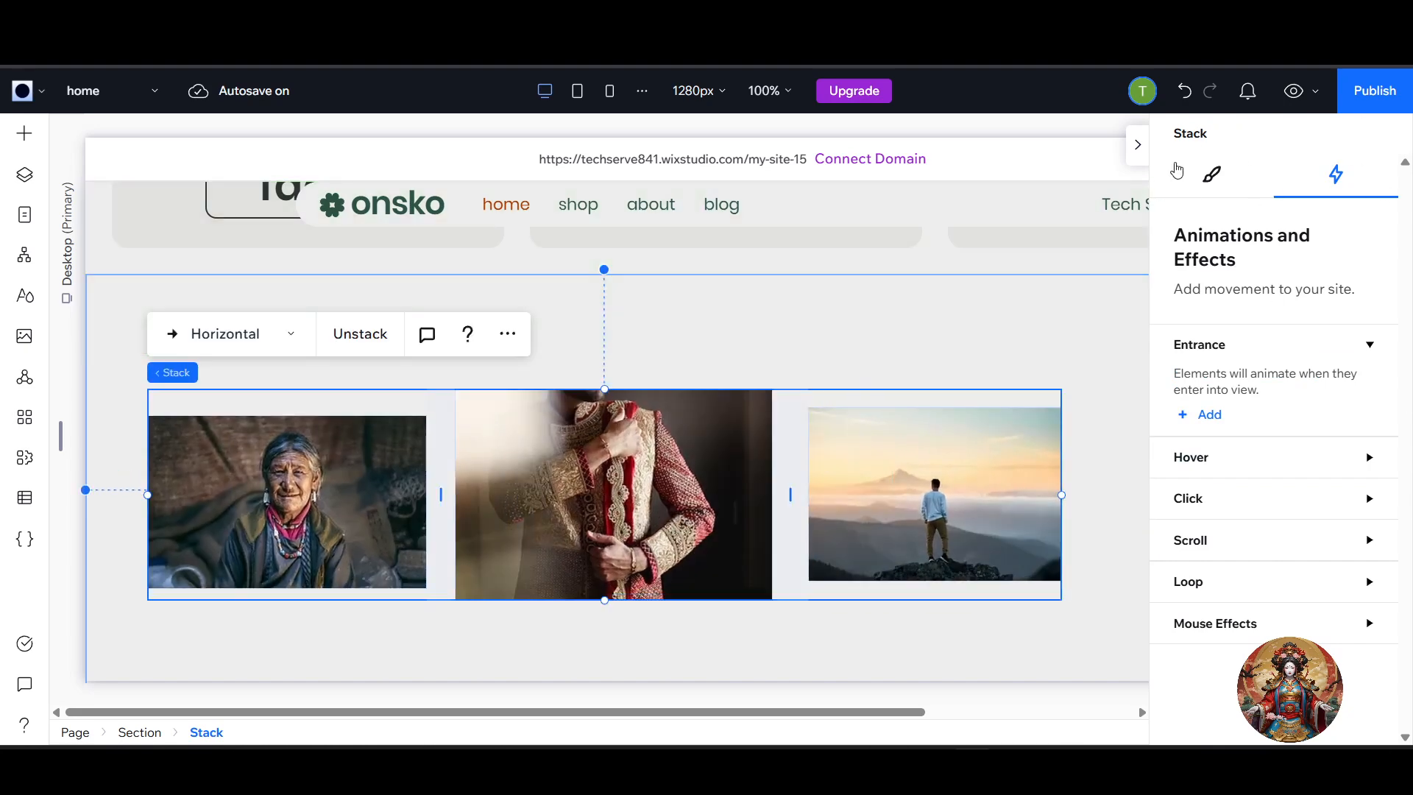
Apply the Cross loop animation to the horizontal image stack.
left_click(1143, 149)
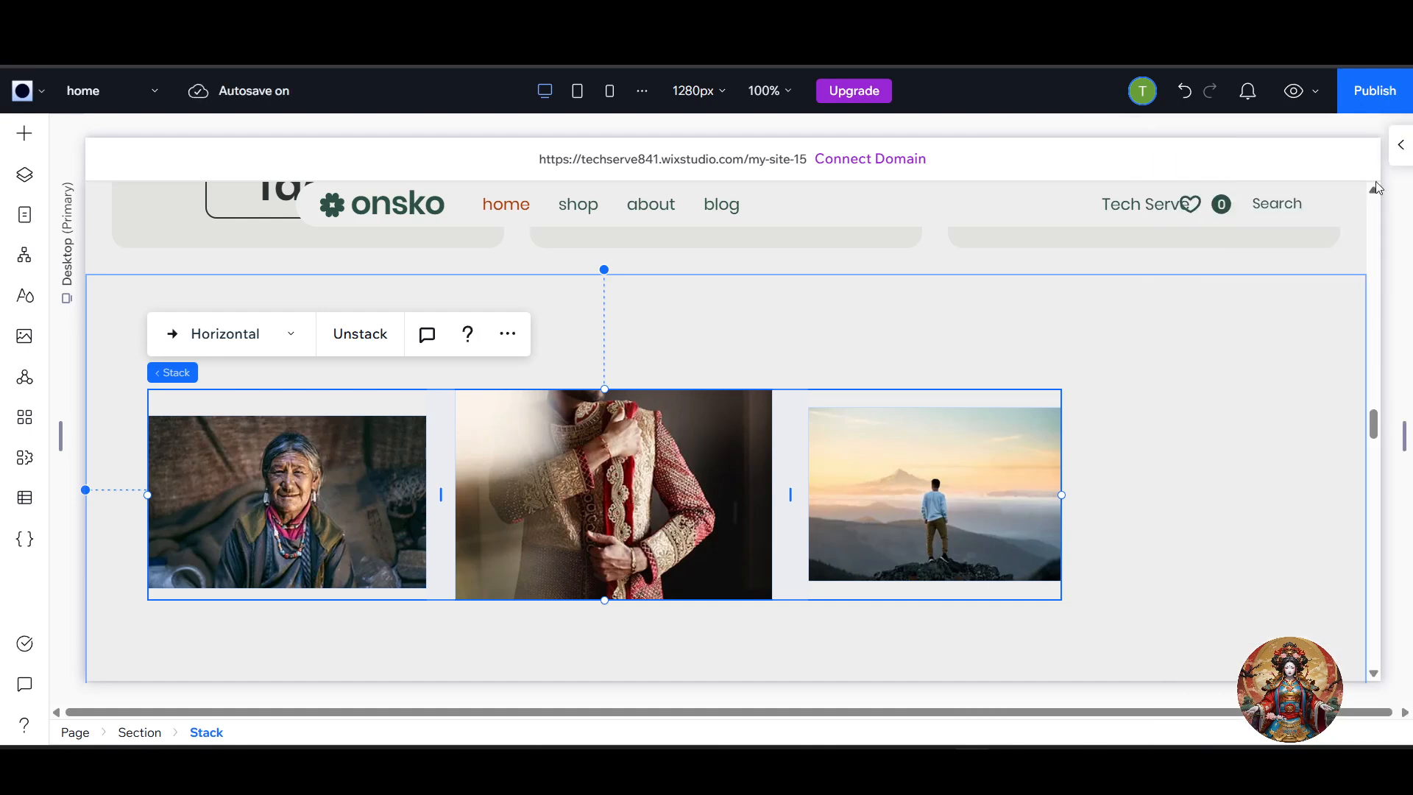
left_click(1395, 151)
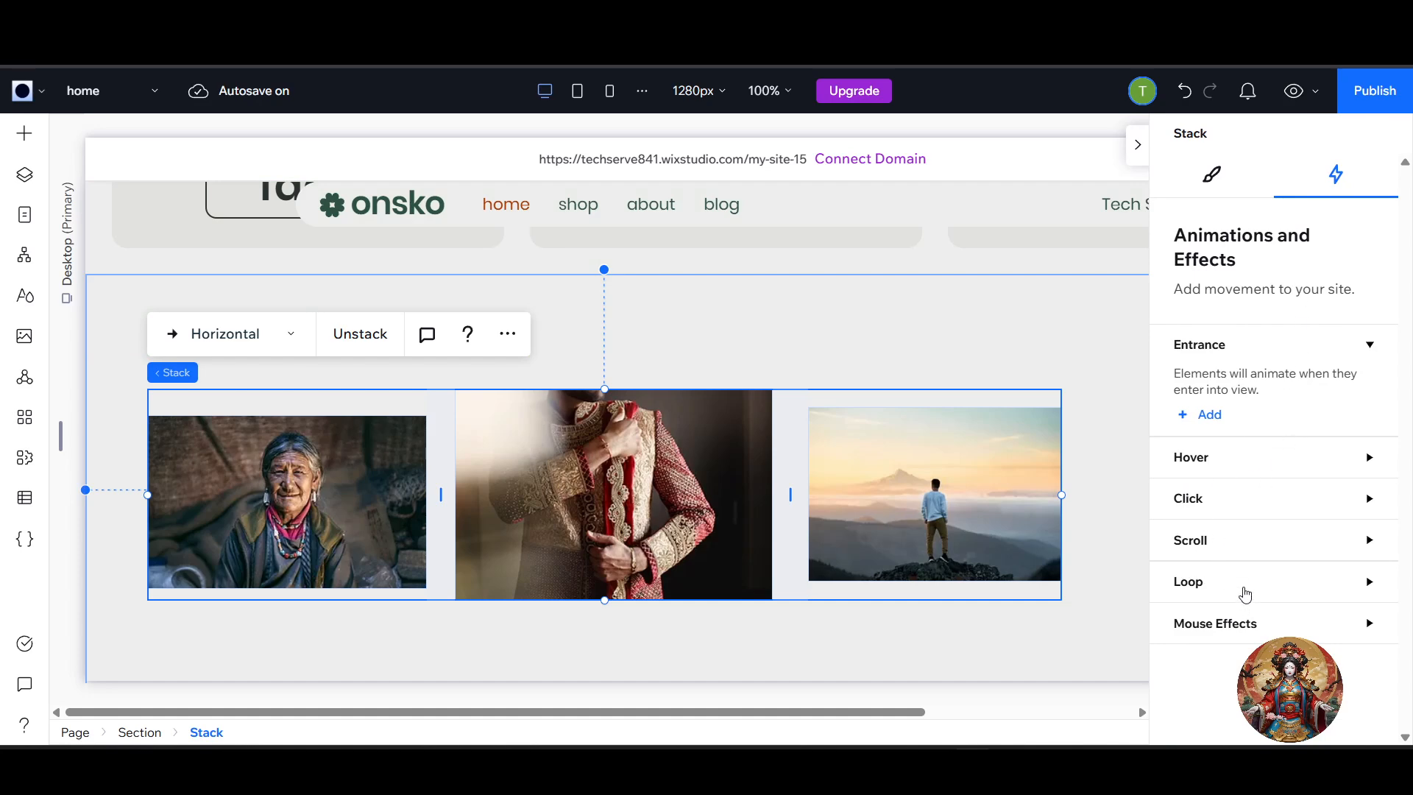
left_click(1245, 588)
left_click(1211, 633)
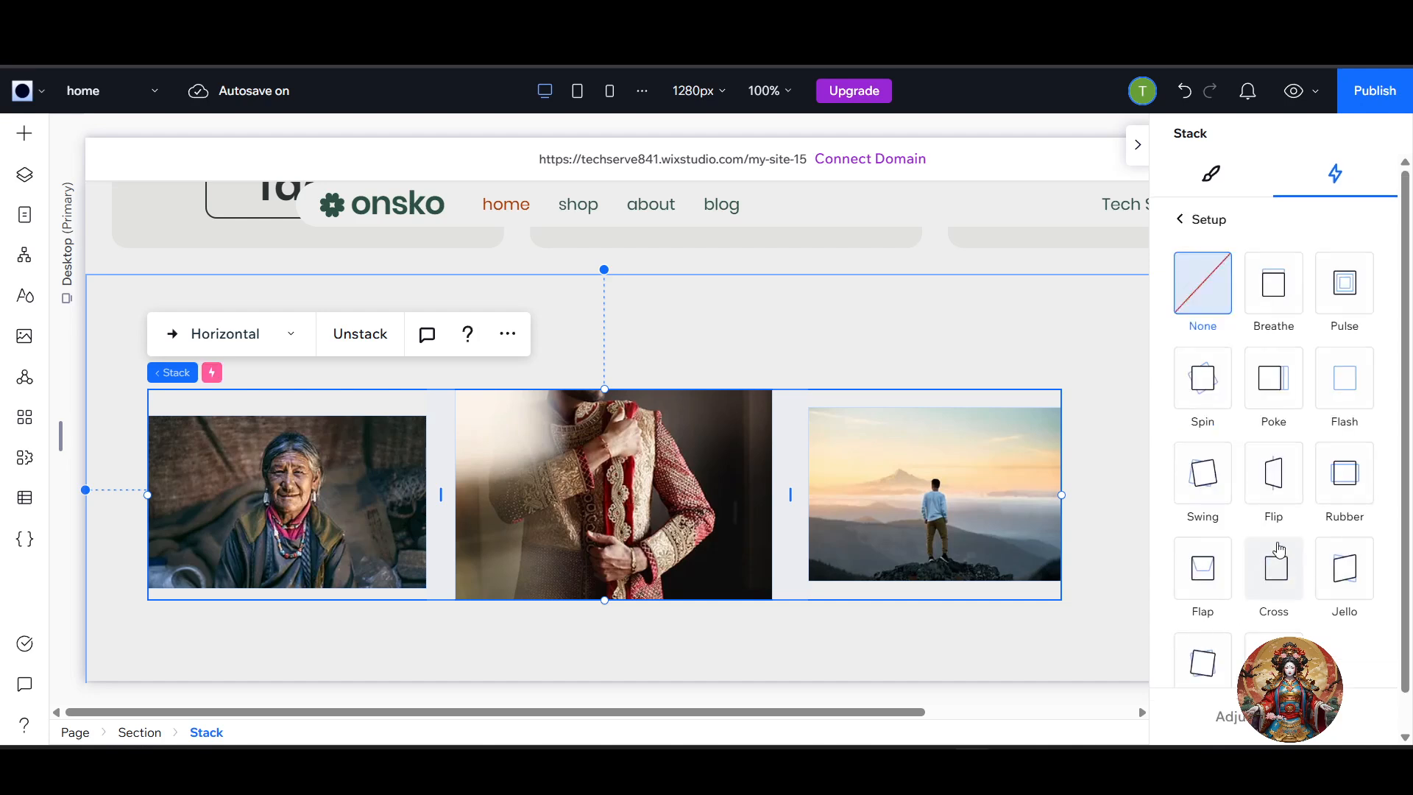
left_click(1284, 586)
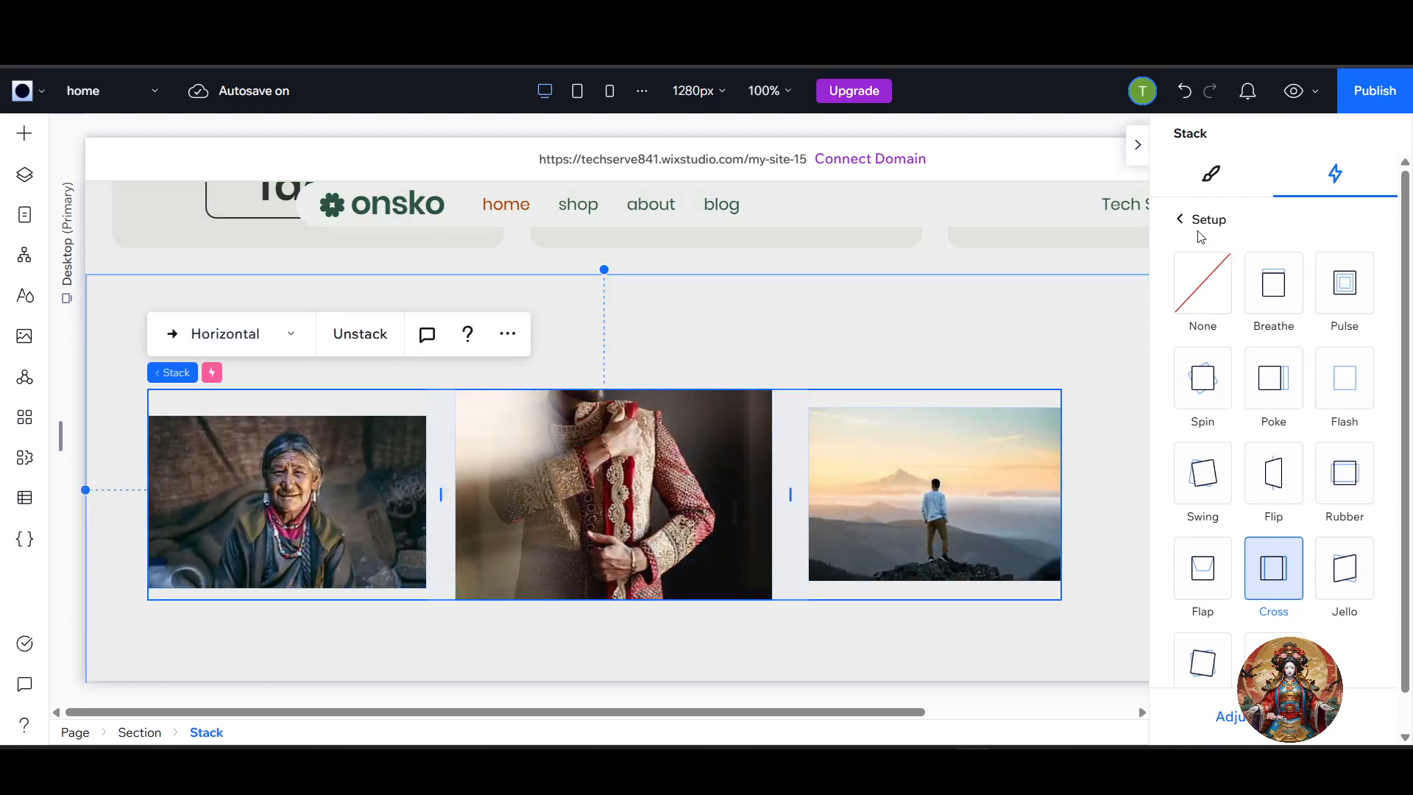
left_click(1177, 220)
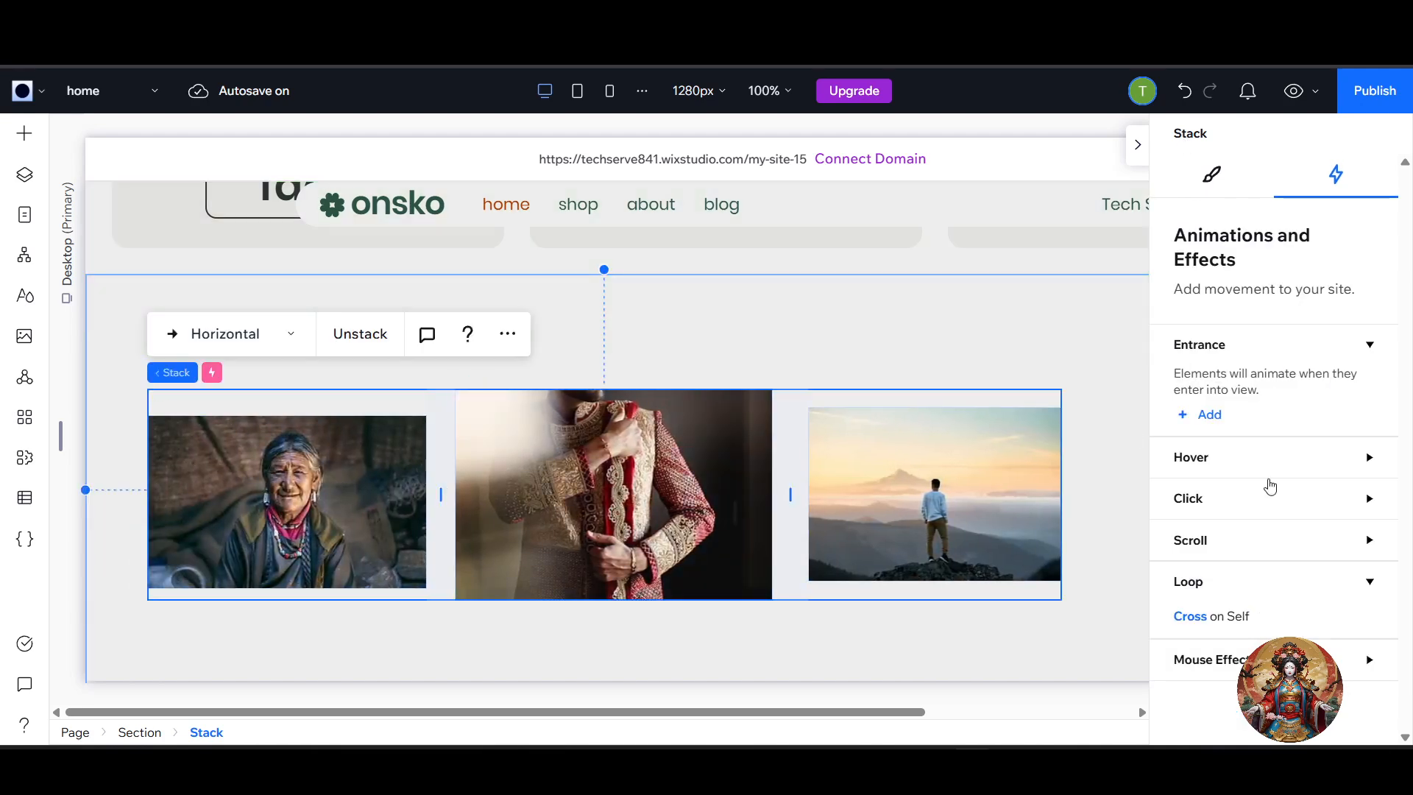
left_click(1237, 514)
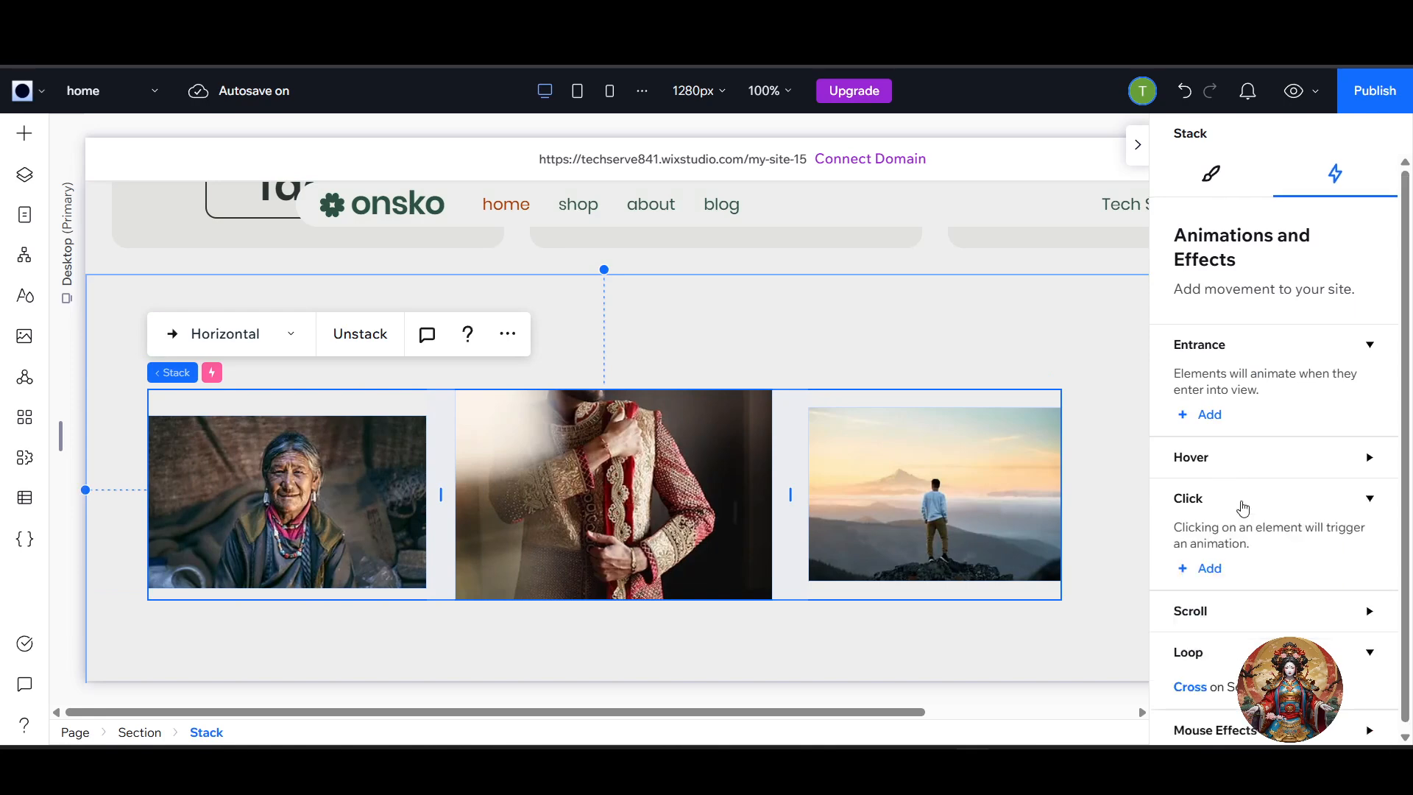
left_click(1207, 563)
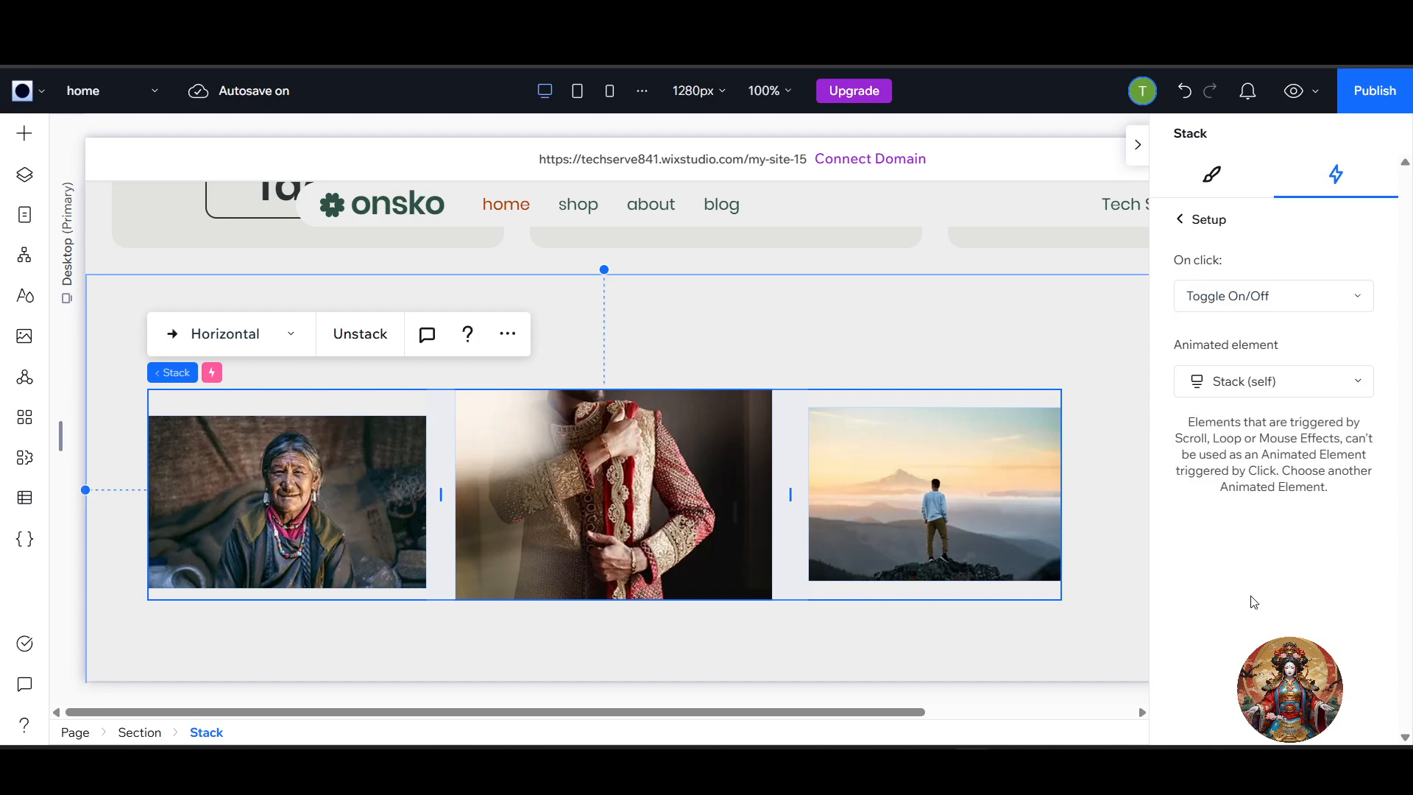
left_click(1289, 380)
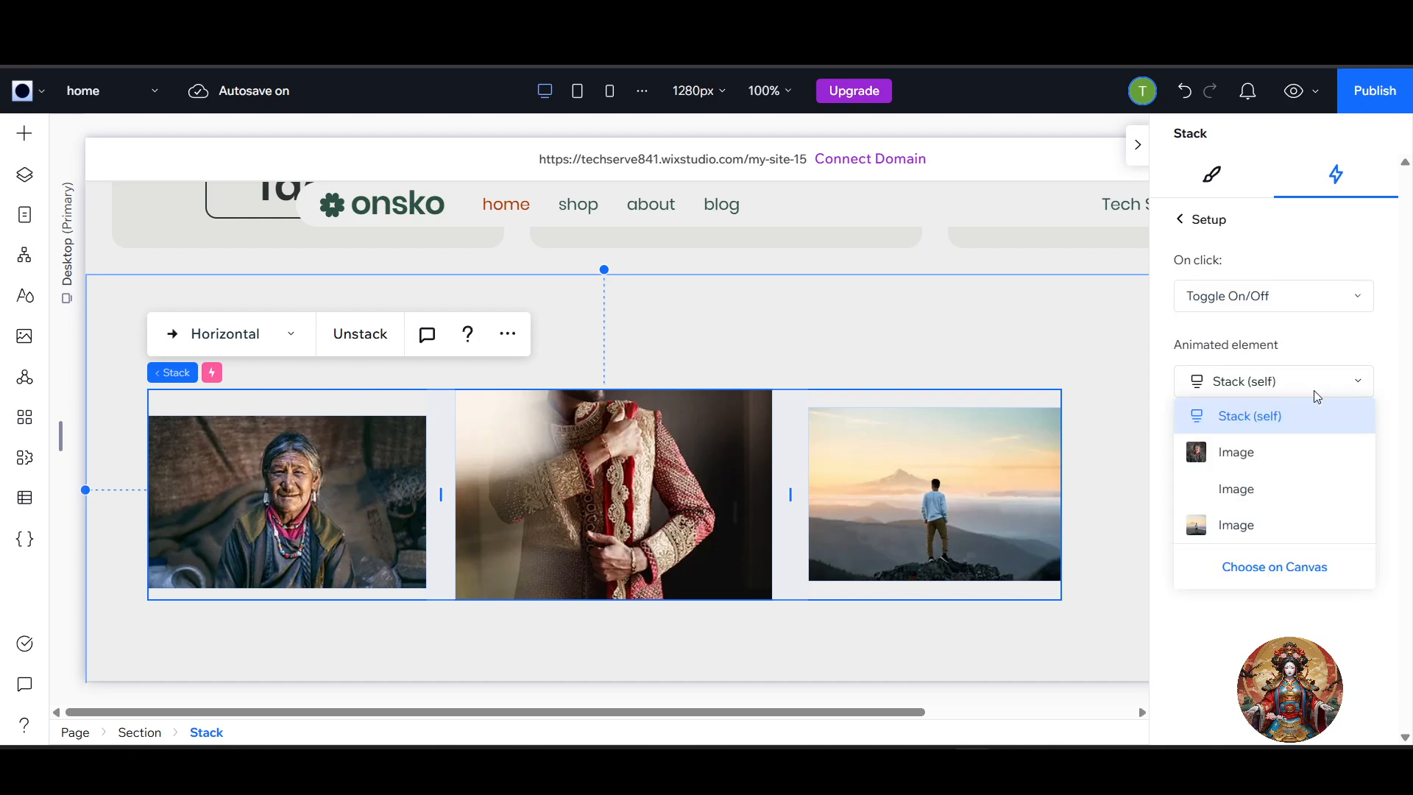
left_click(1358, 338)
left_click(1178, 221)
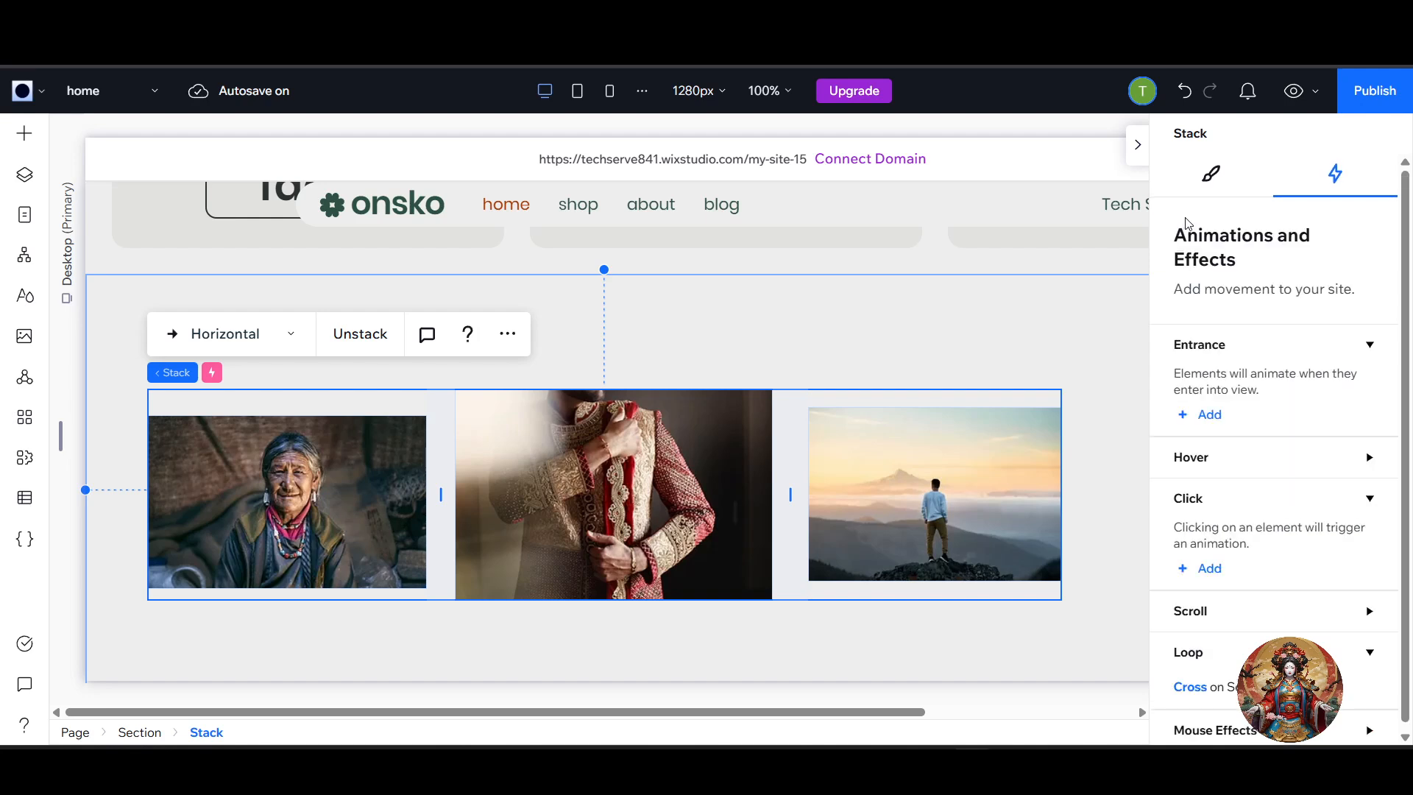
Try to set up a click animation on the image stack with its middle image as the animated element.
scroll(1232, 550, "down", 1)
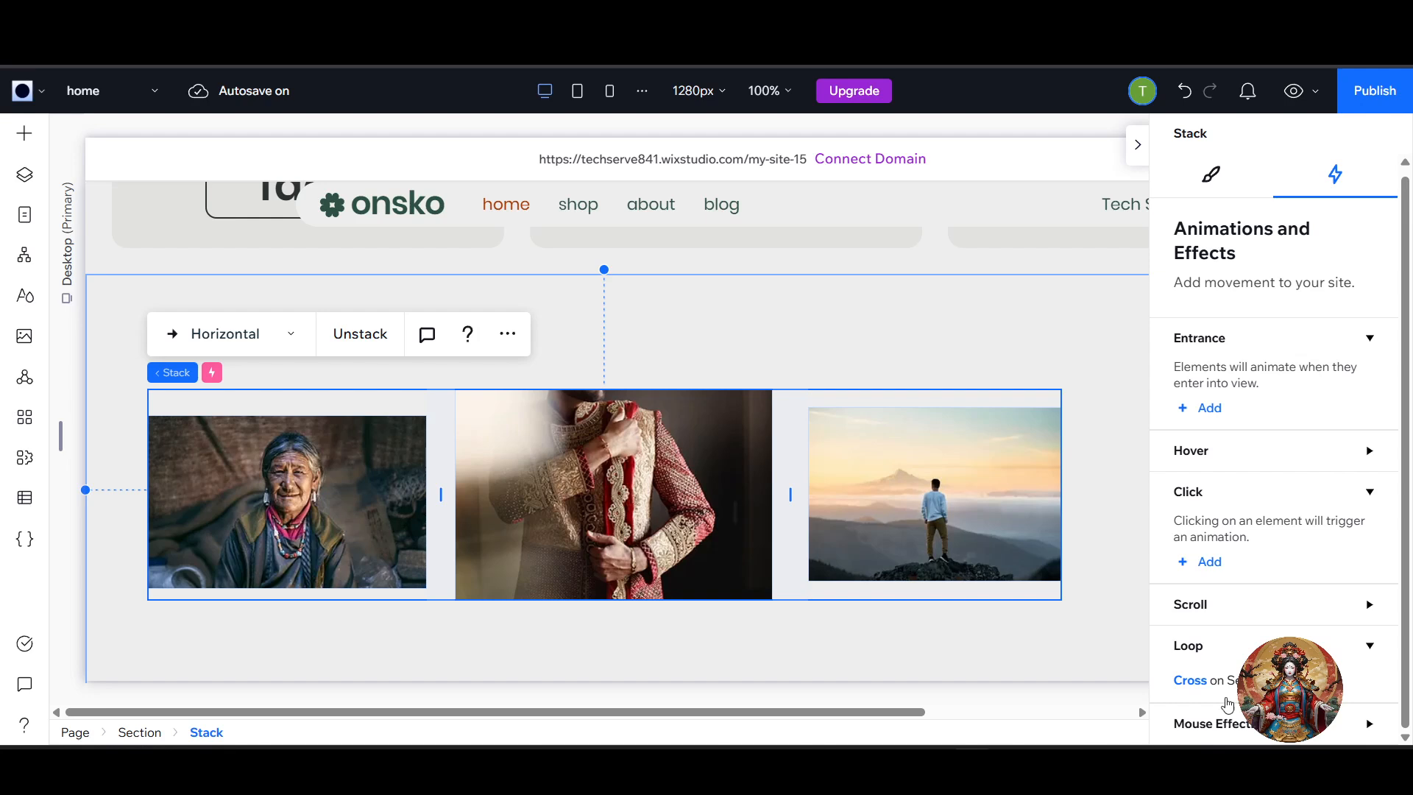
left_click(1208, 563)
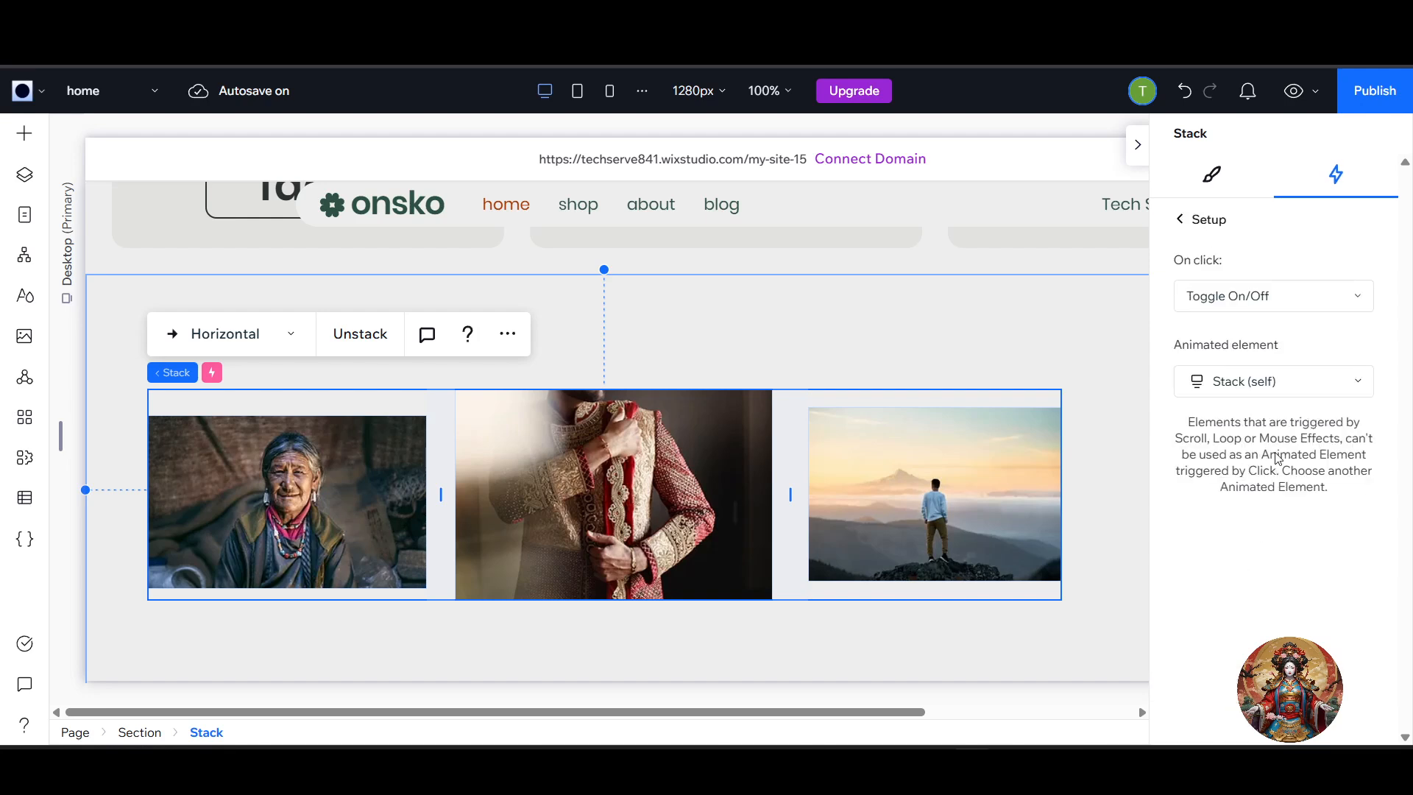
left_click(1274, 383)
left_click(1266, 504)
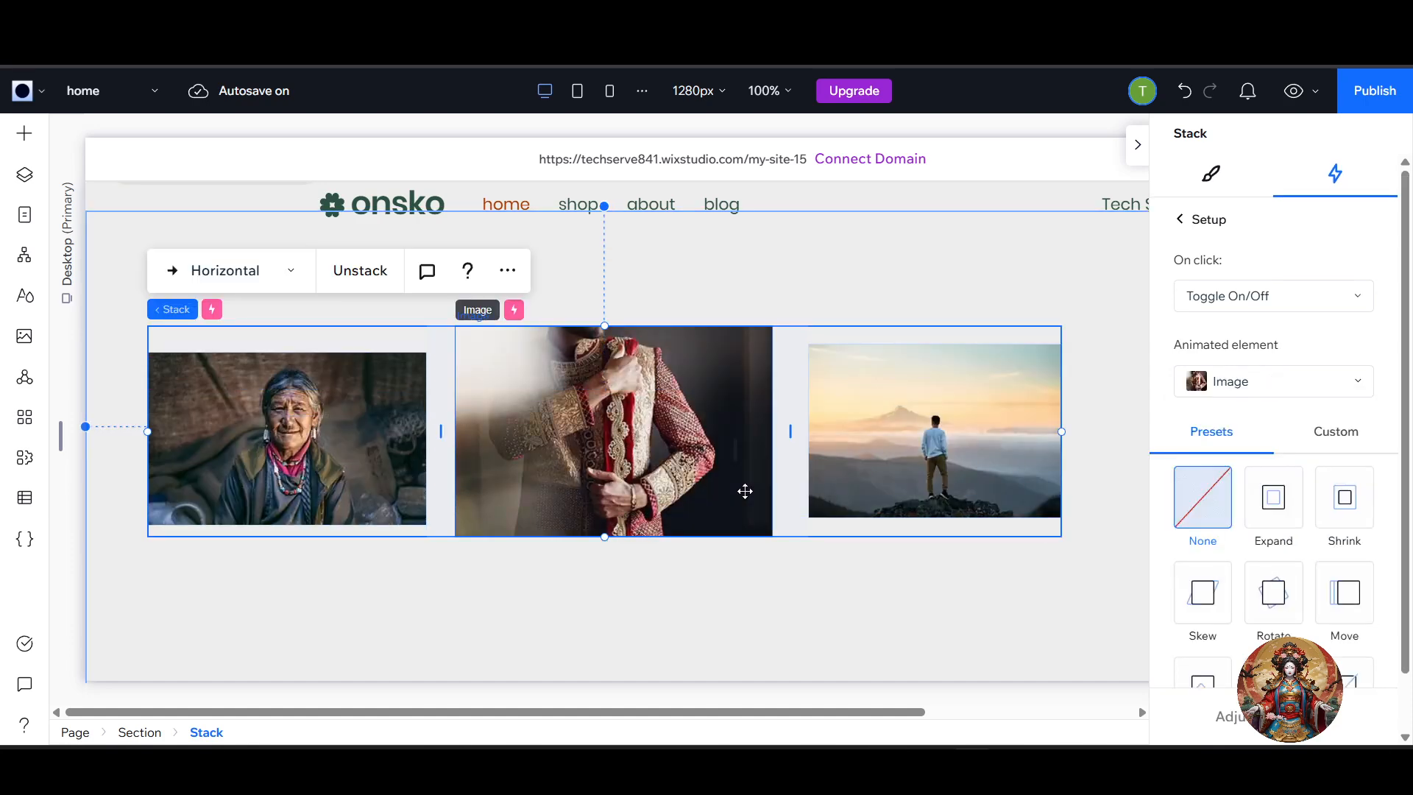
Give the section behind the image stack a Color hover animation on itself.
left_click(723, 585)
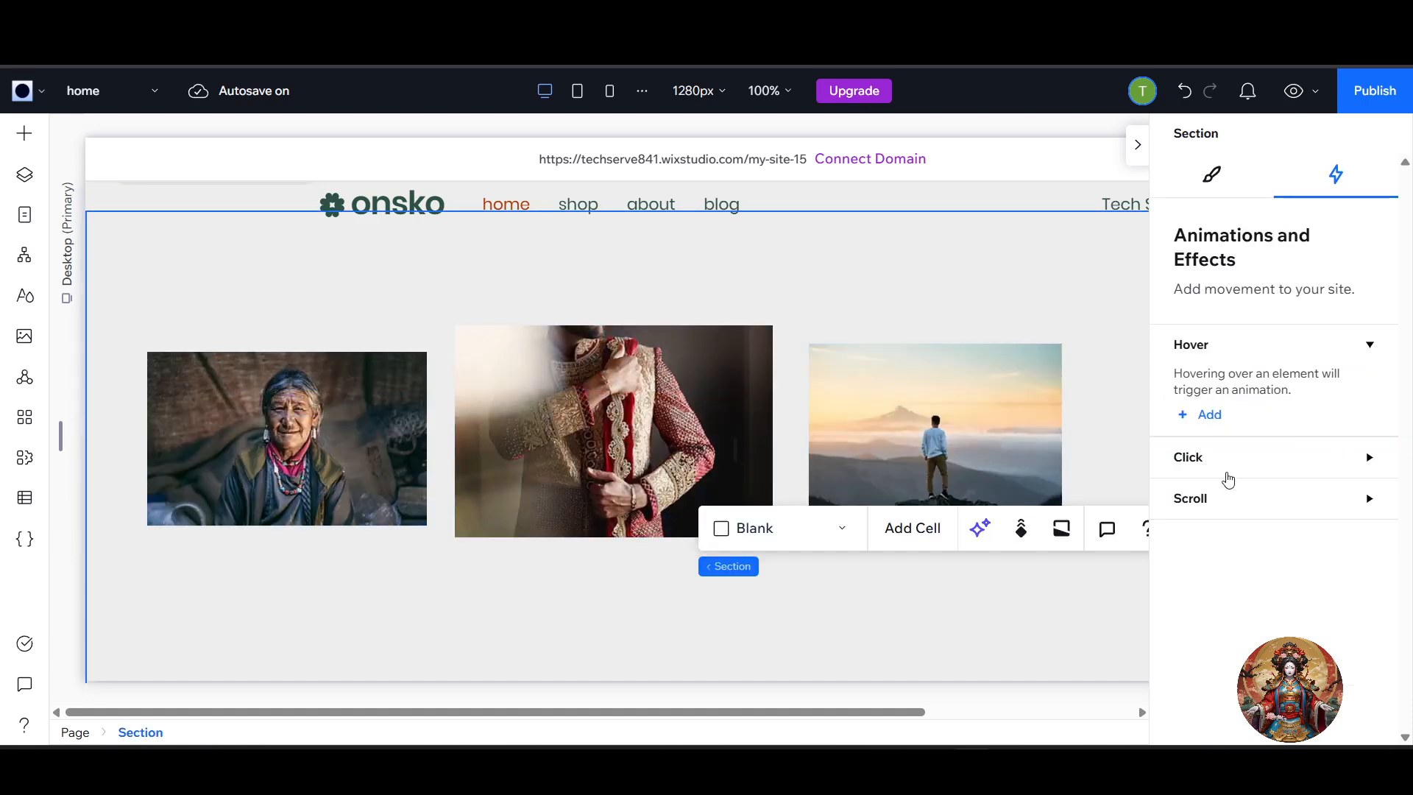
left_click(1204, 416)
left_click(1277, 522)
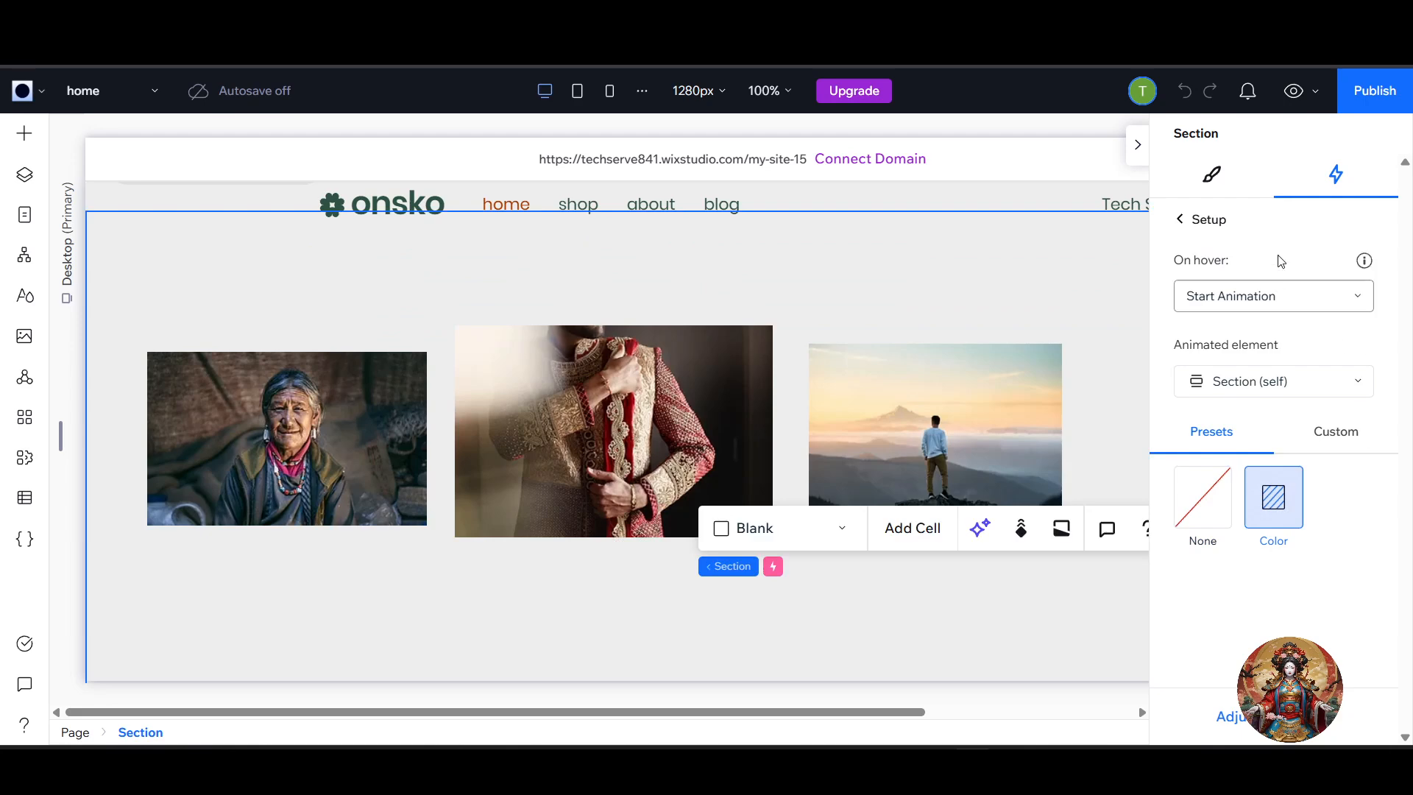
left_click(1179, 223)
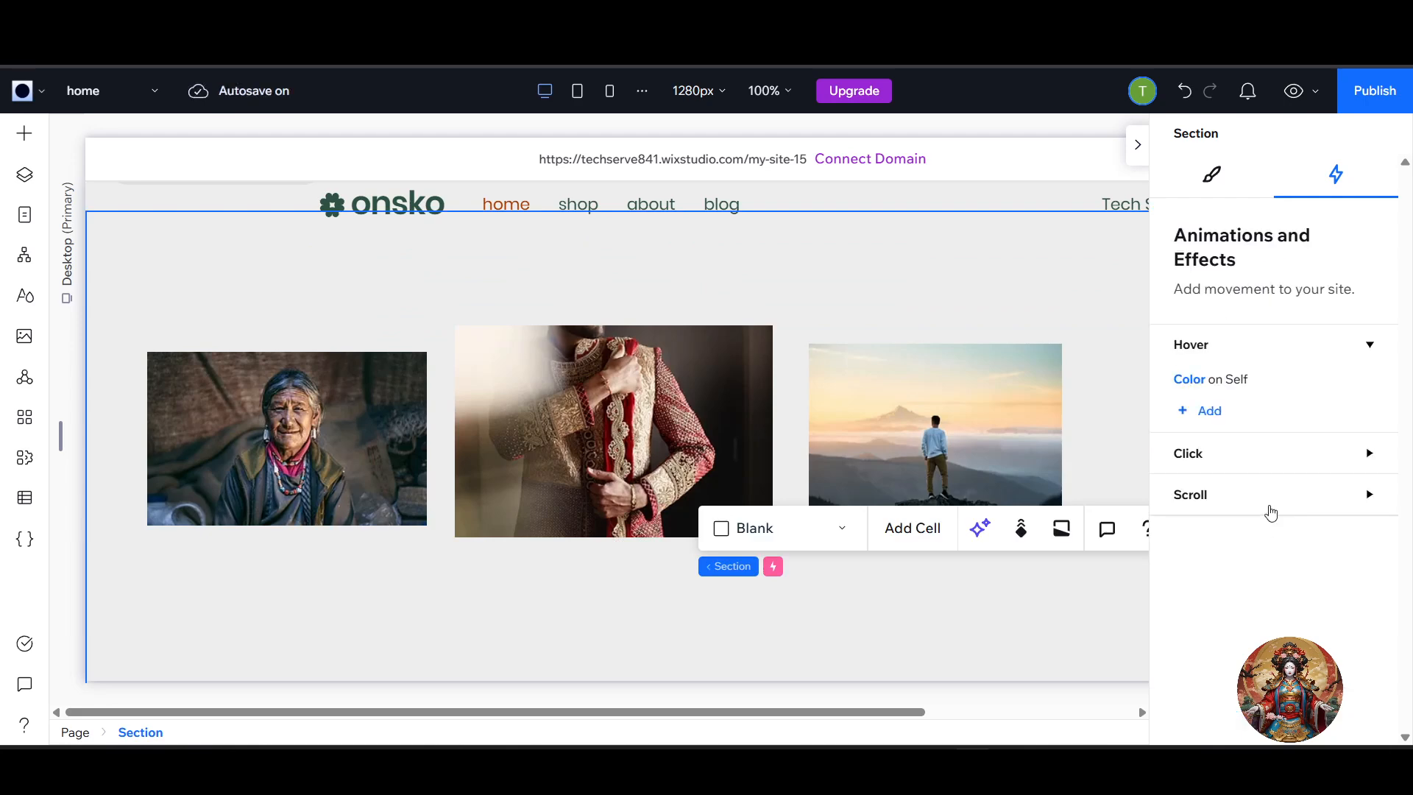
left_click(1271, 508)
left_click(1216, 549)
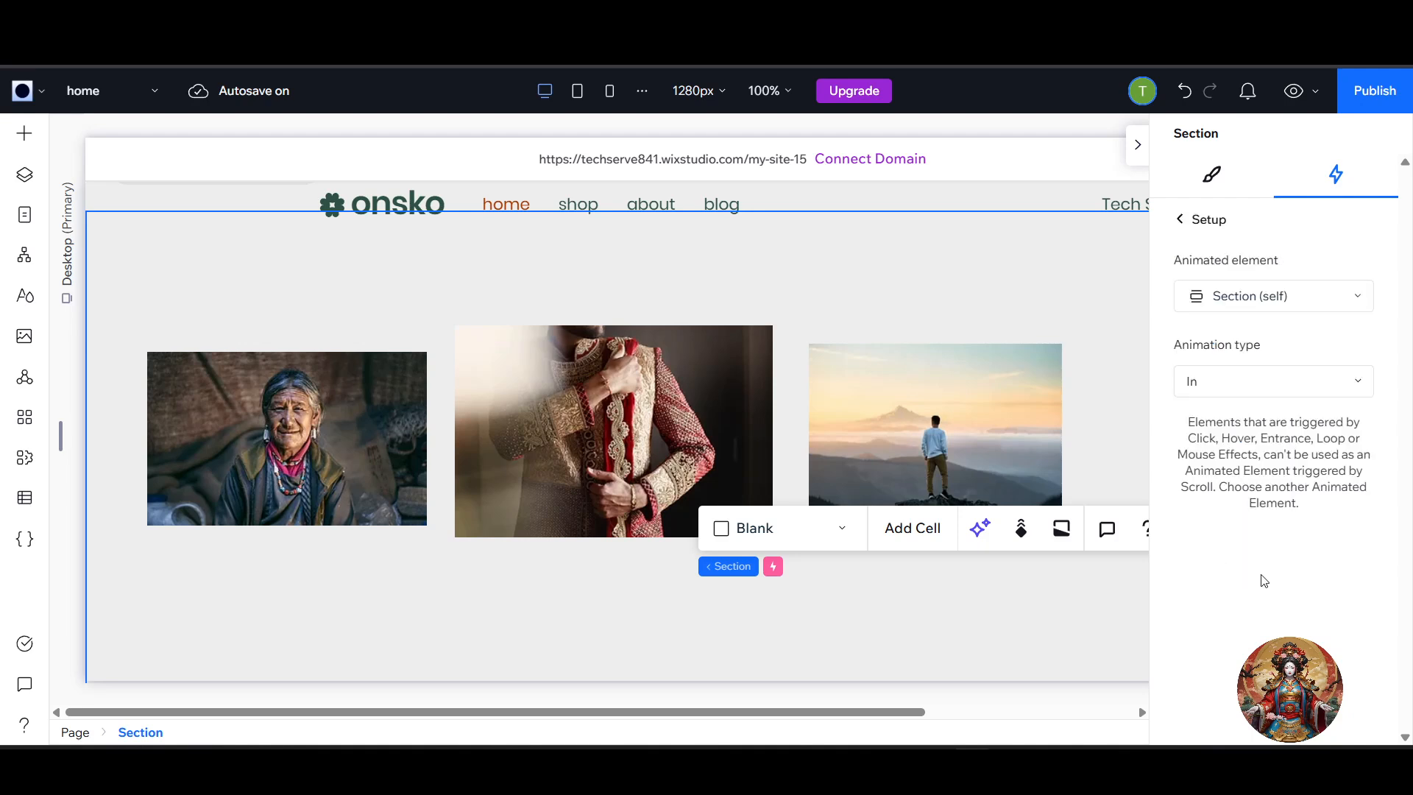
left_click(1271, 386)
left_click(1256, 408)
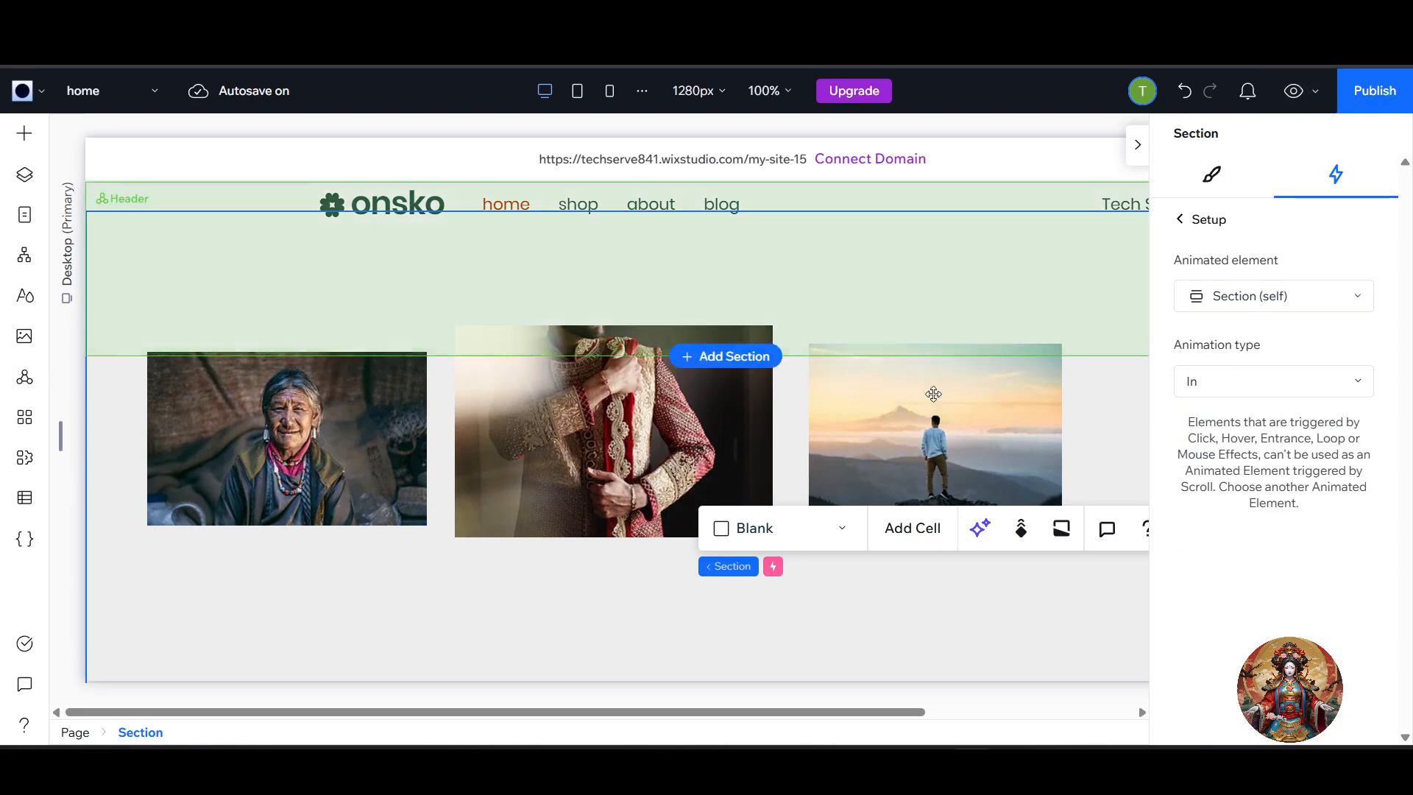
Preview the site to check the image stack's loop and the section's hover color, and return to editing.
left_click(1303, 90)
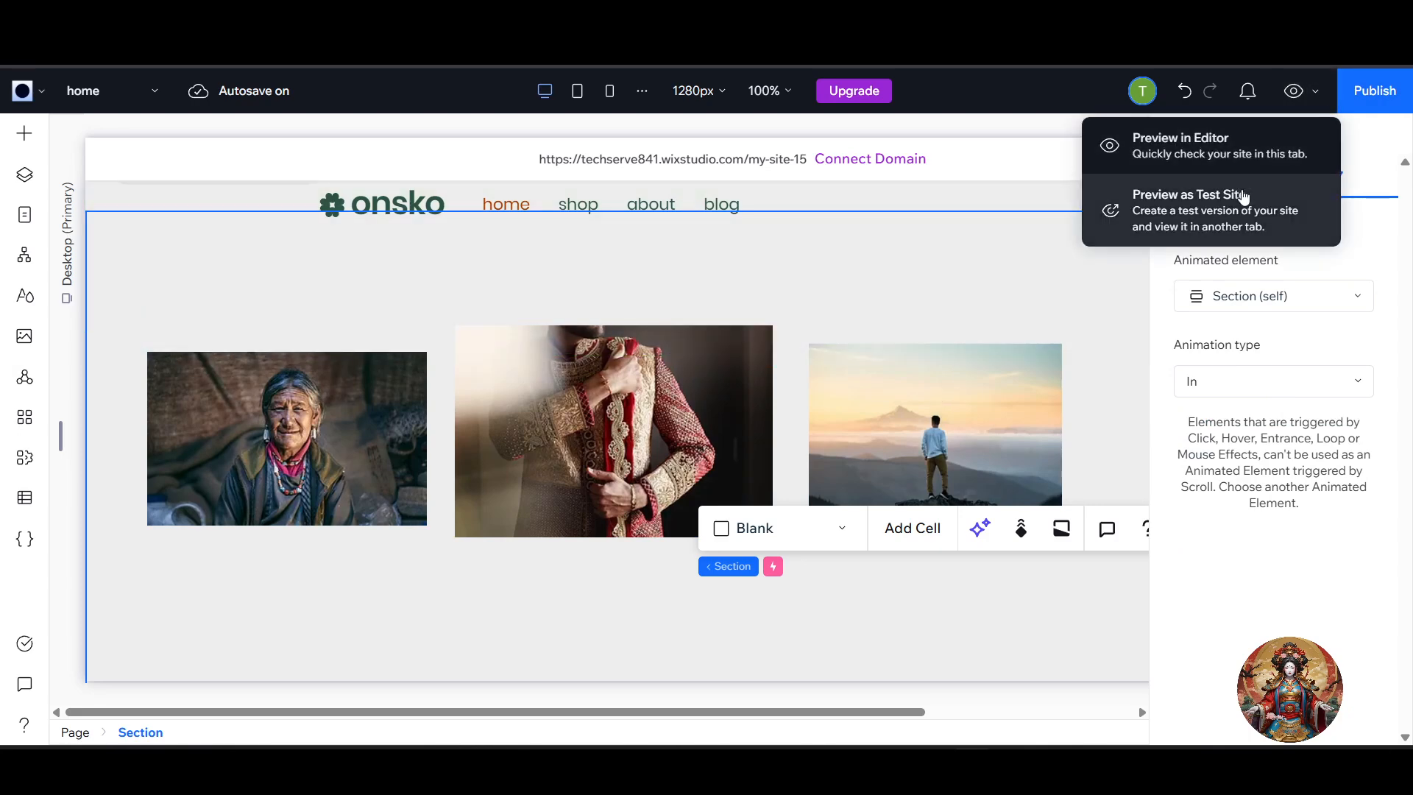
left_click(1185, 210)
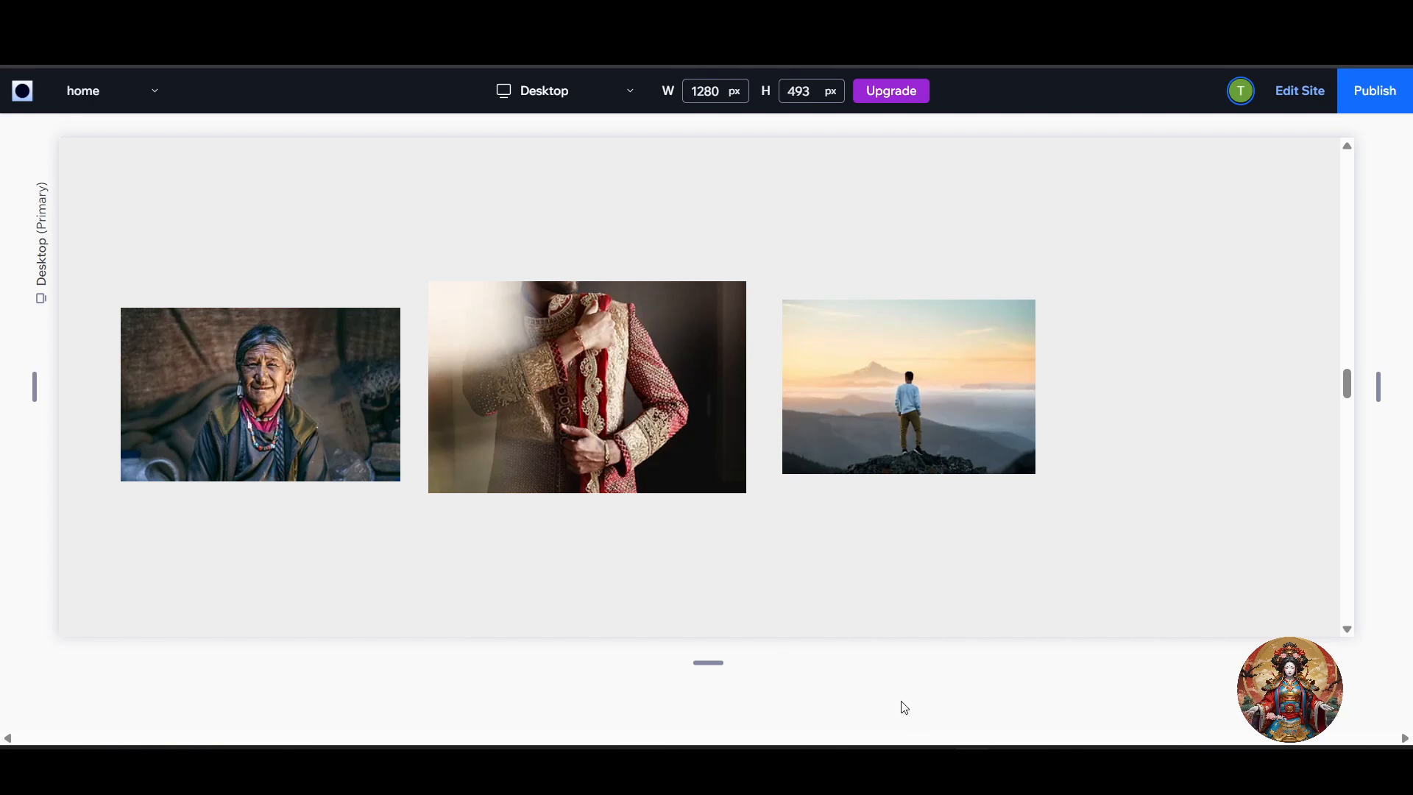
scroll(953, 572, "up", 3)
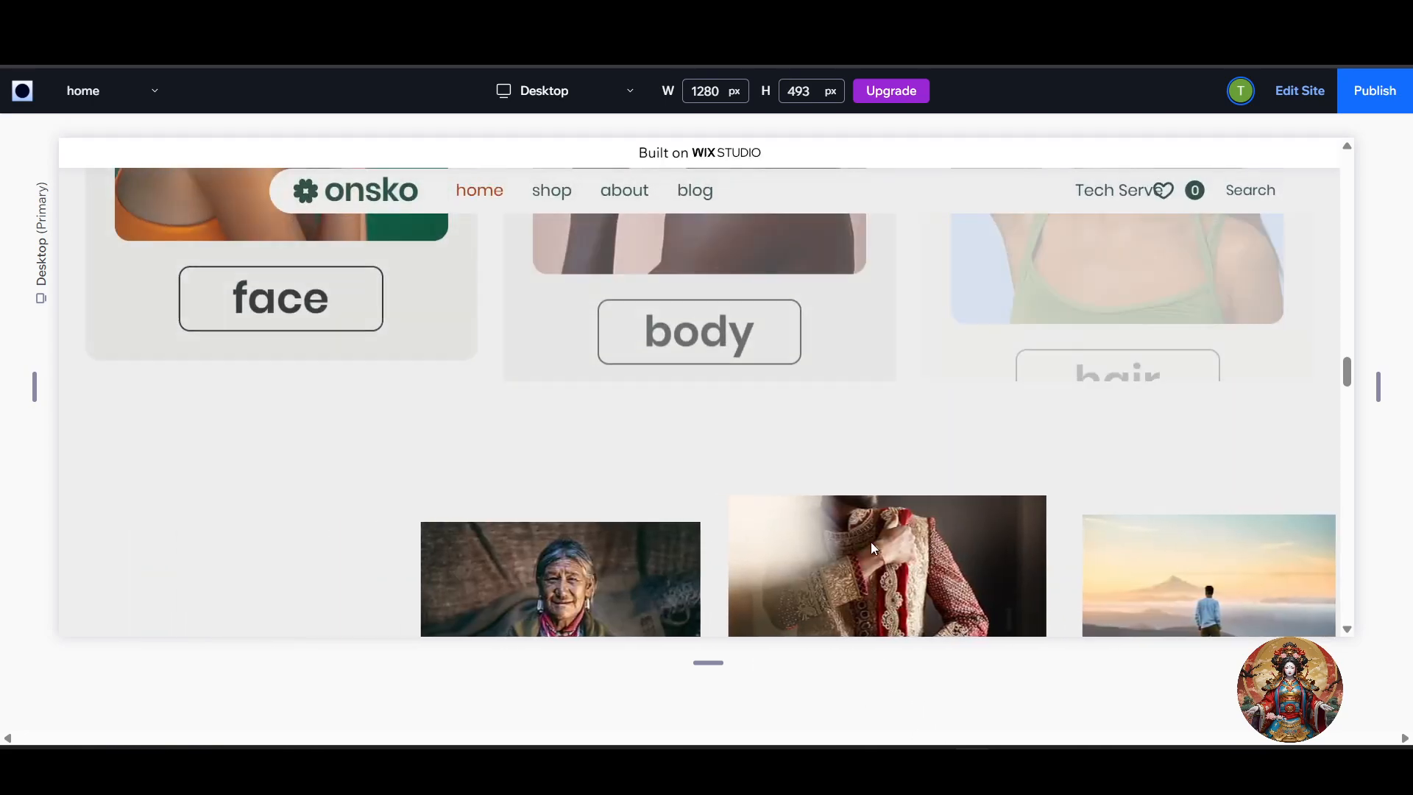
scroll(994, 596, "down", 5)
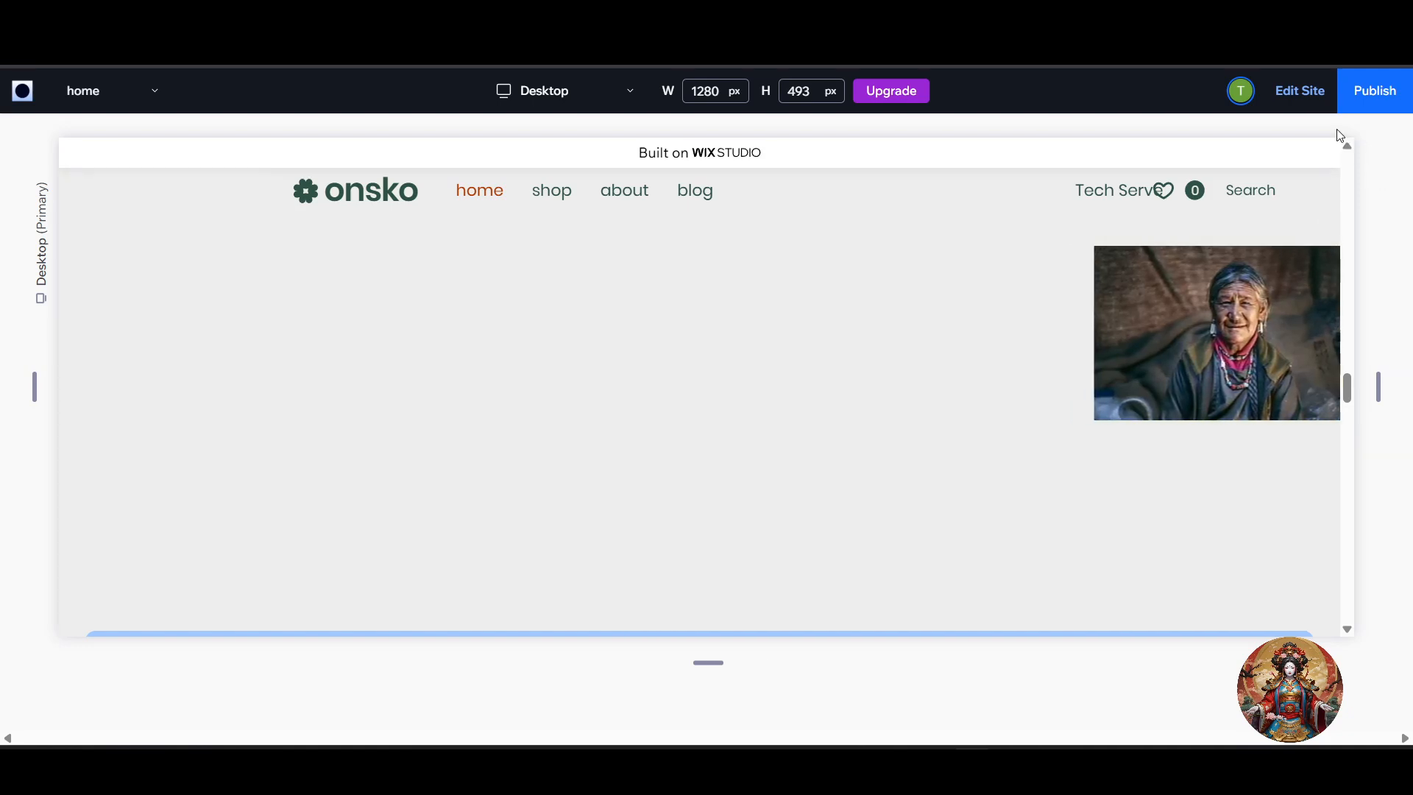
left_click(1300, 91)
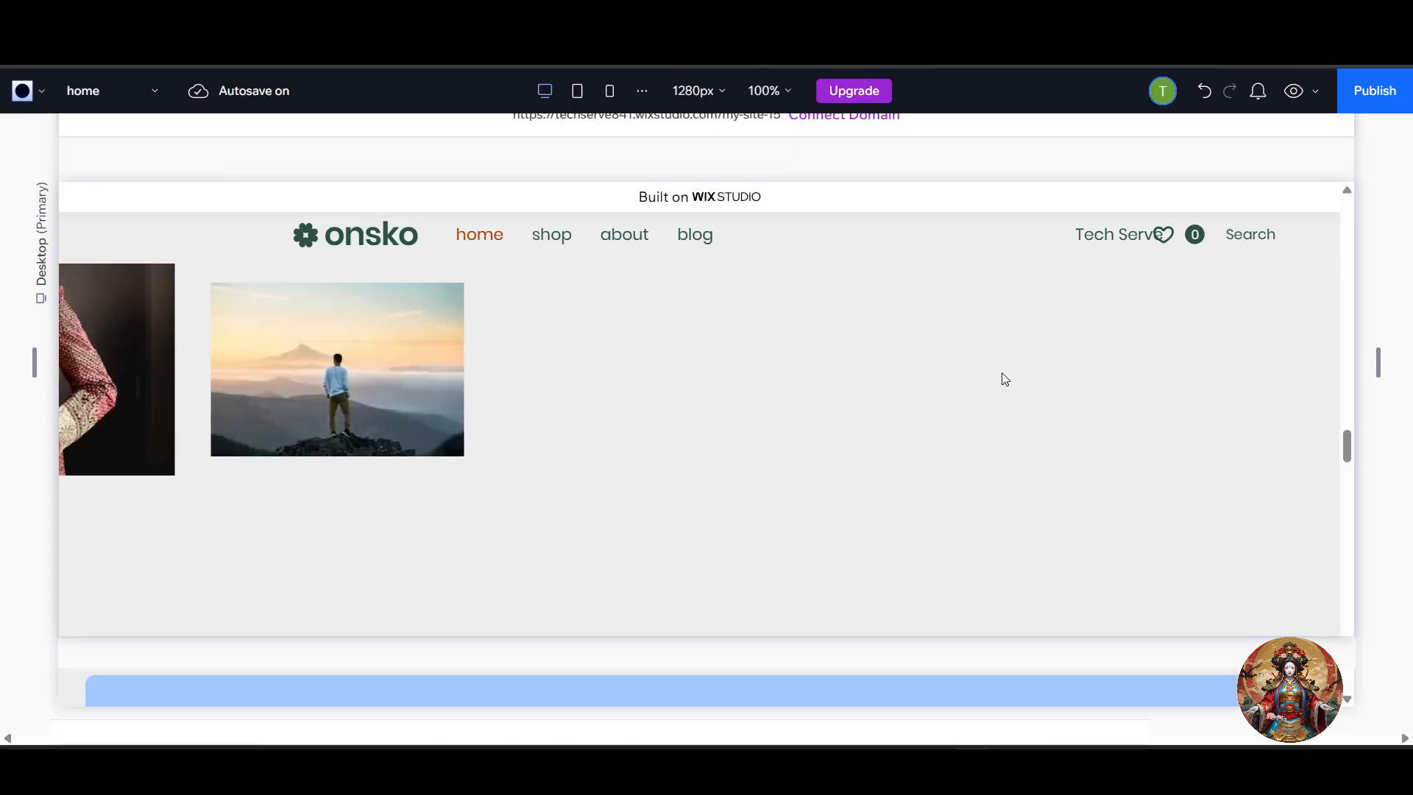
Add the EXPLORE text mask to the section, placing it just below the middle image.
left_click(768, 456)
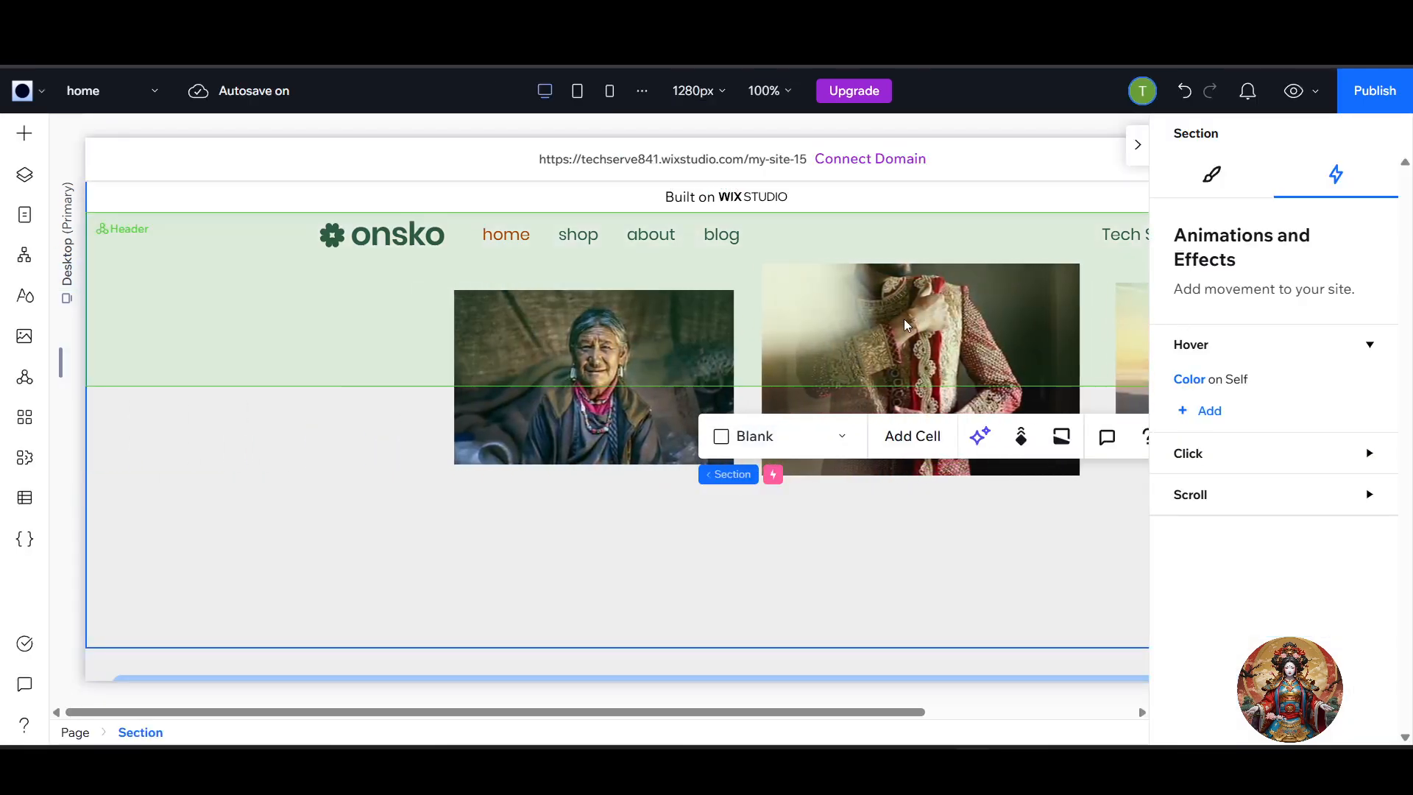
scroll(909, 324, "up", 1)
scroll(975, 368, "down", 1)
scroll(978, 368, "up", 1)
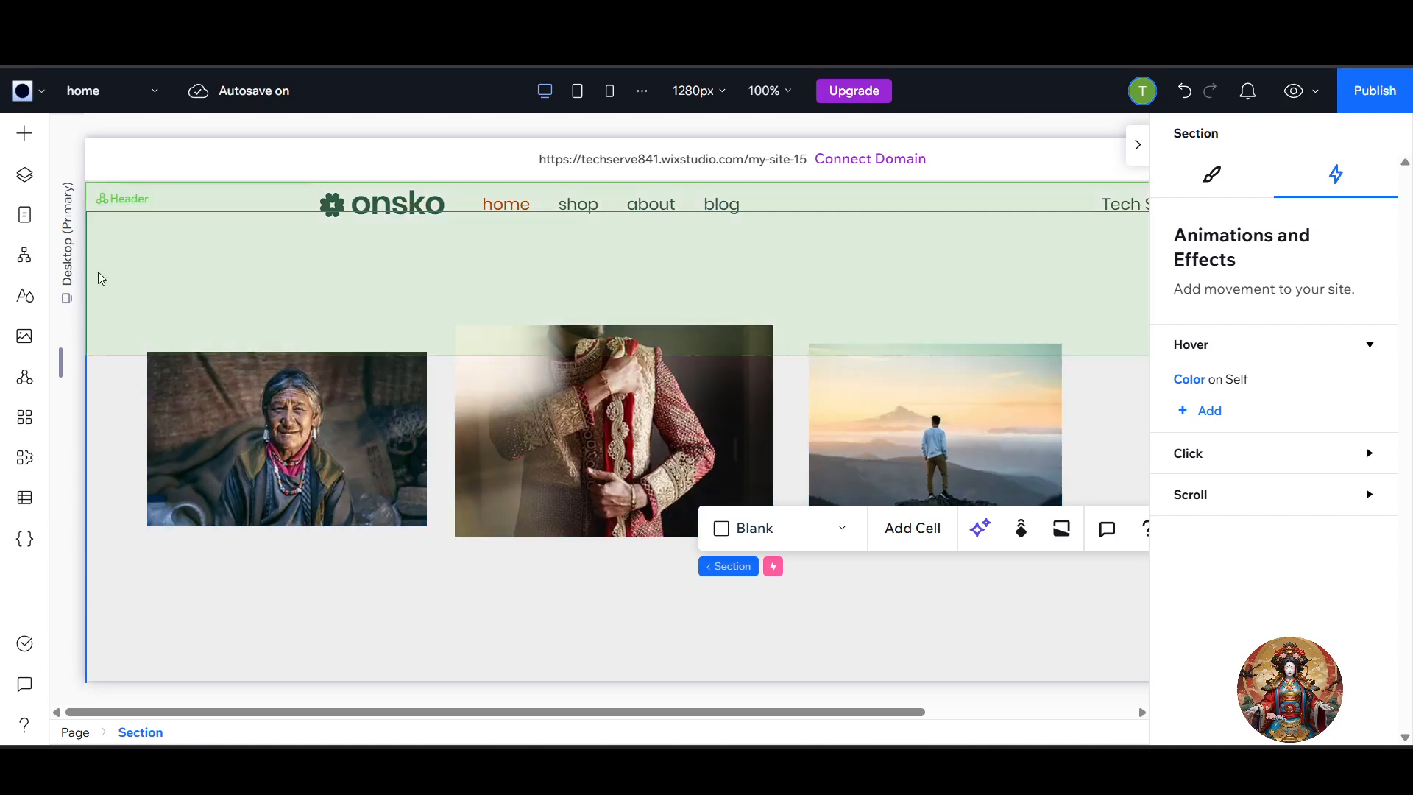
left_click(25, 138)
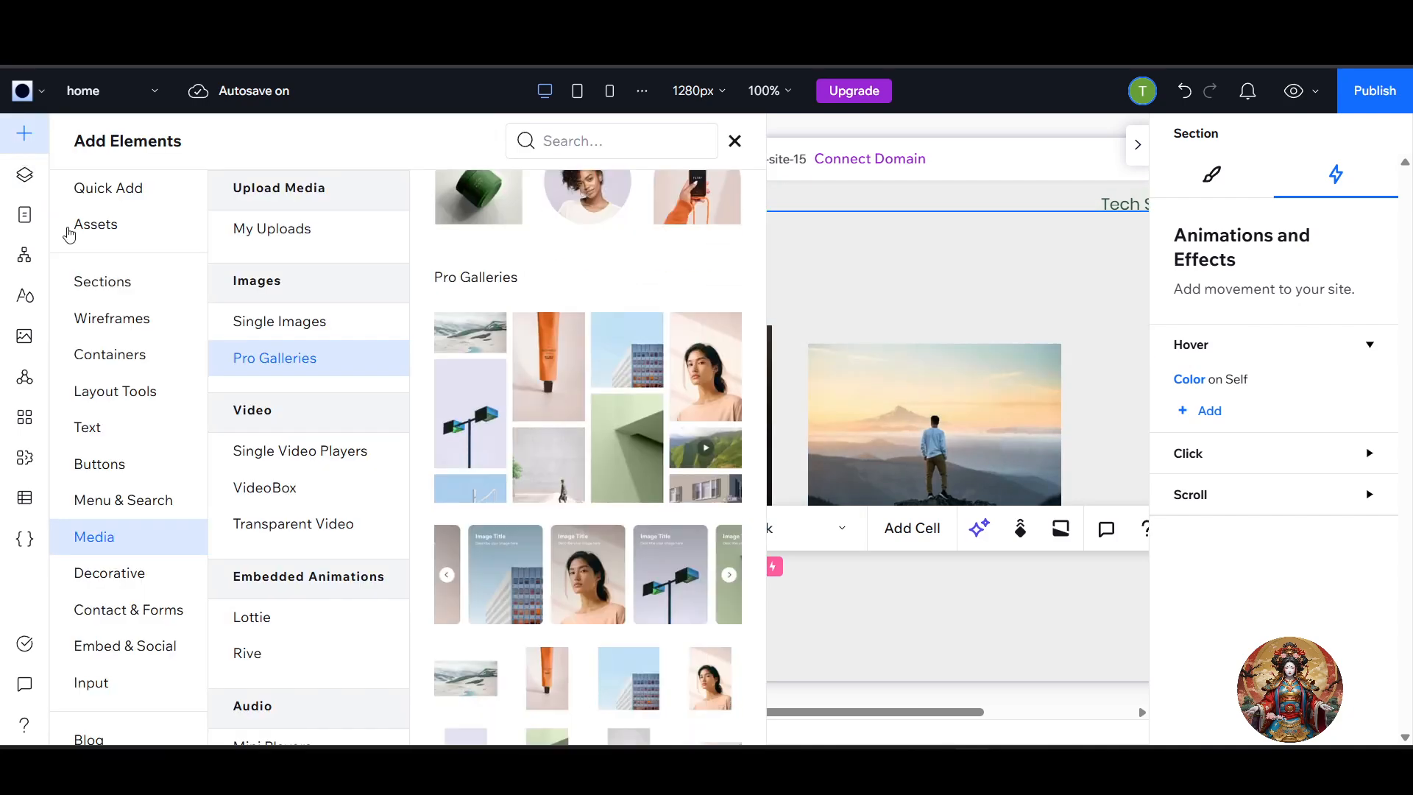
left_click(104, 441)
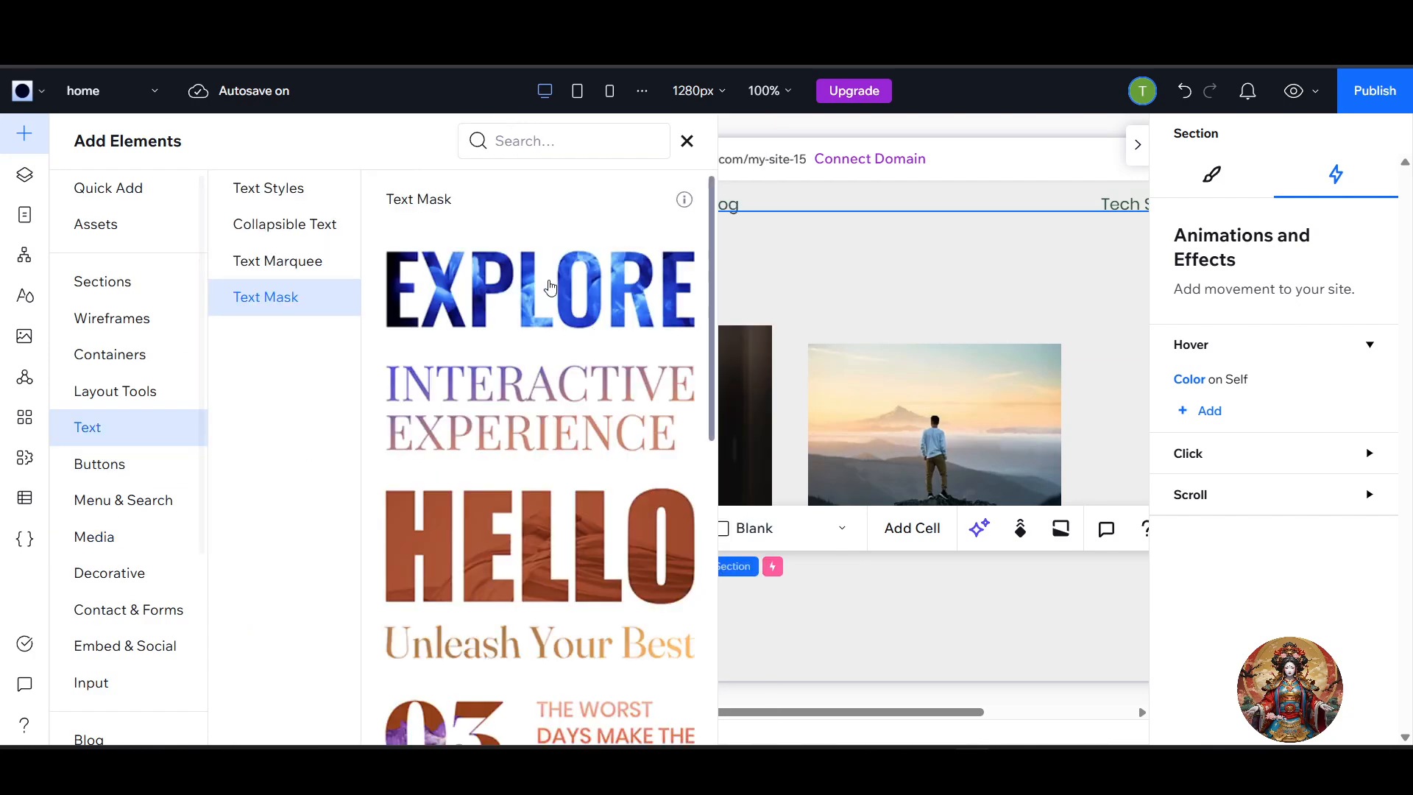
left_click_drag(674, 334, 742, 613)
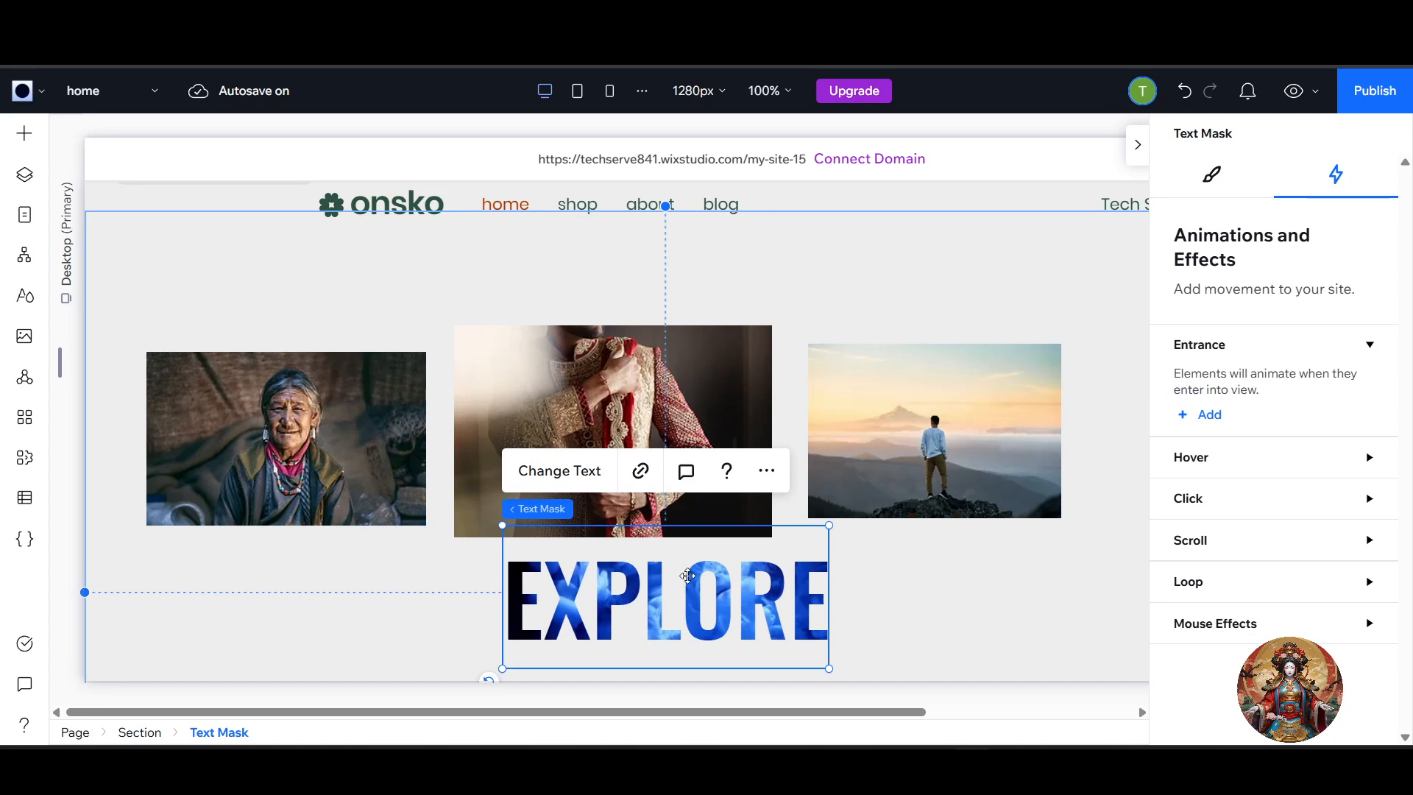
Duplicate the EXPLORE text mask twice and line up the copies on either side of the original in one row.
left_click(766, 470)
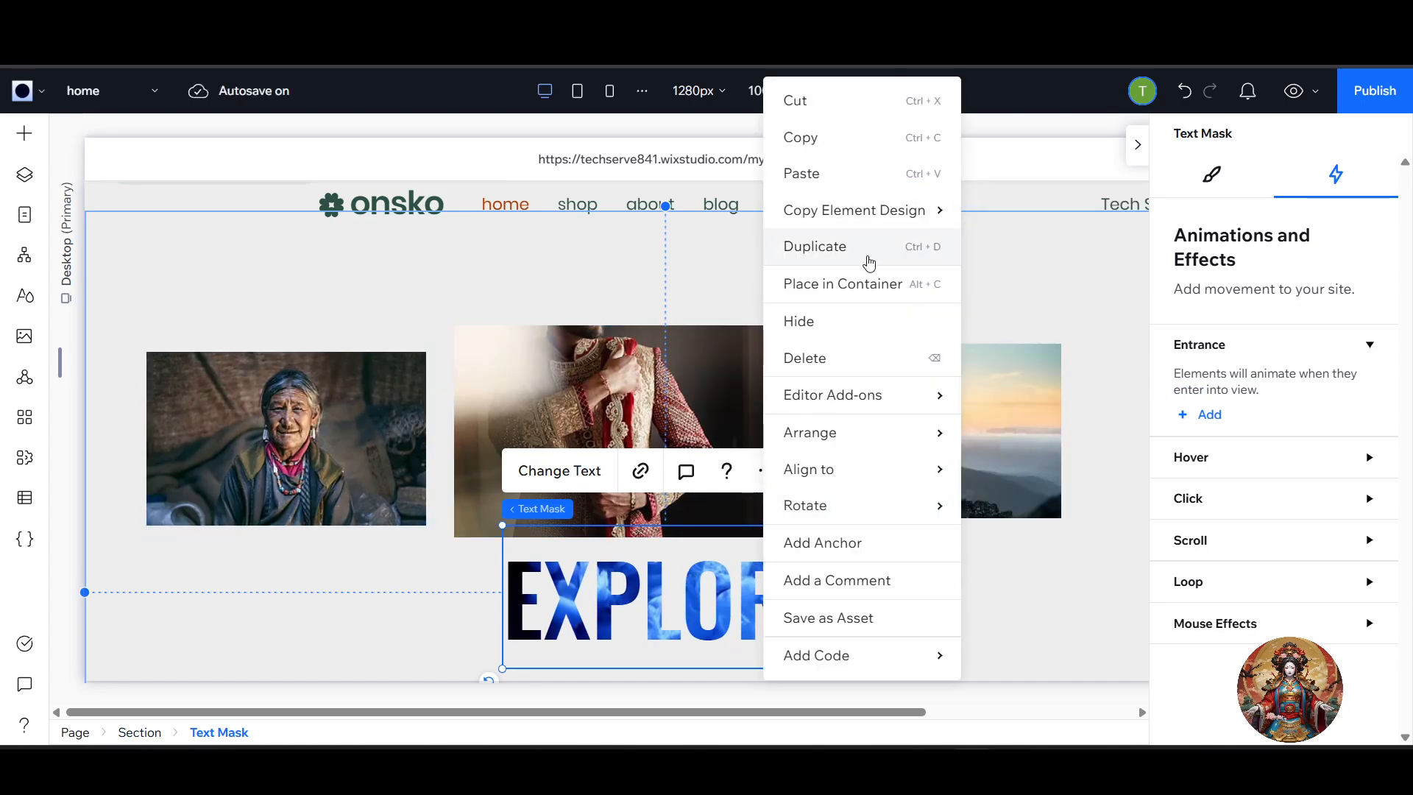
left_click(815, 246)
left_click_drag(684, 602, 305, 599)
left_click(709, 647)
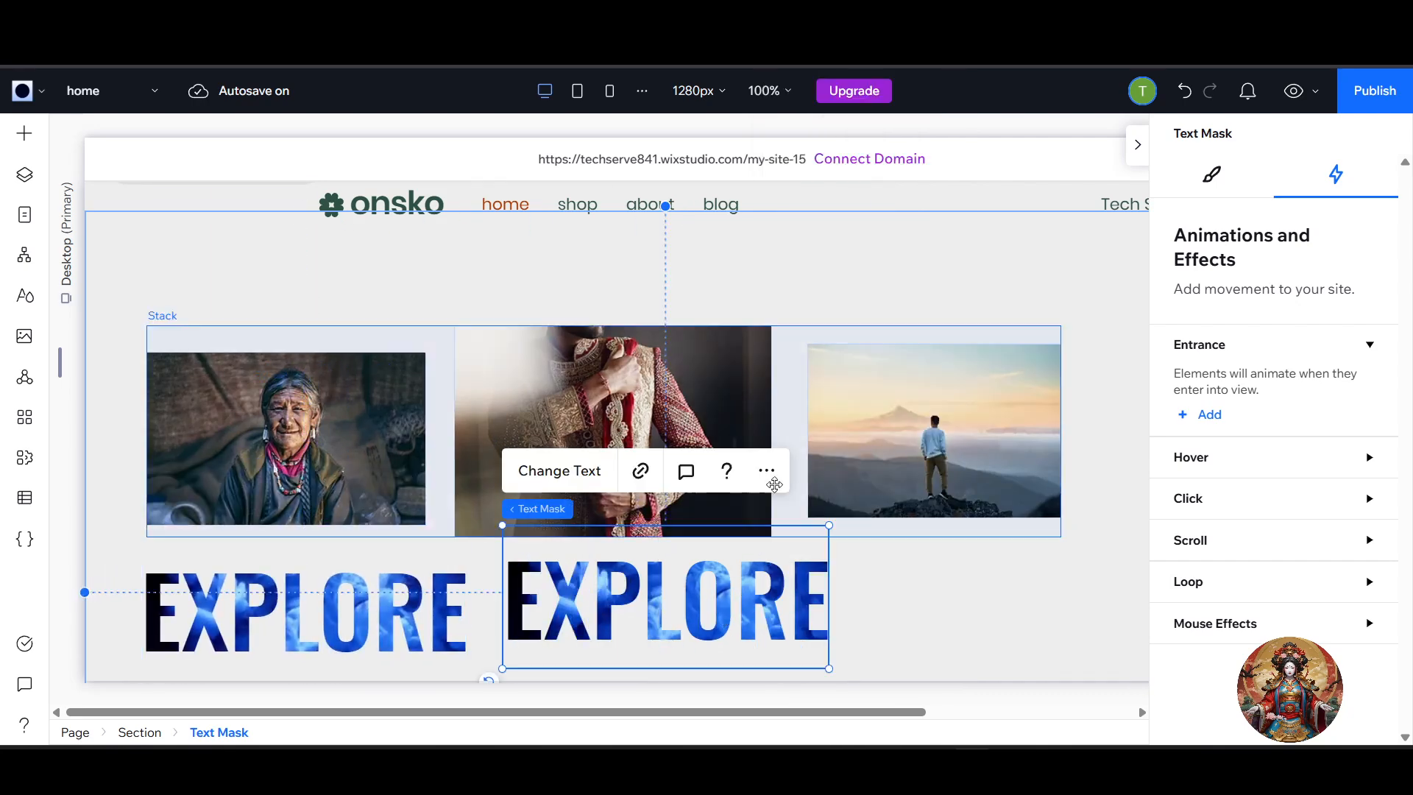
left_click(766, 470)
mouse_move(822, 218)
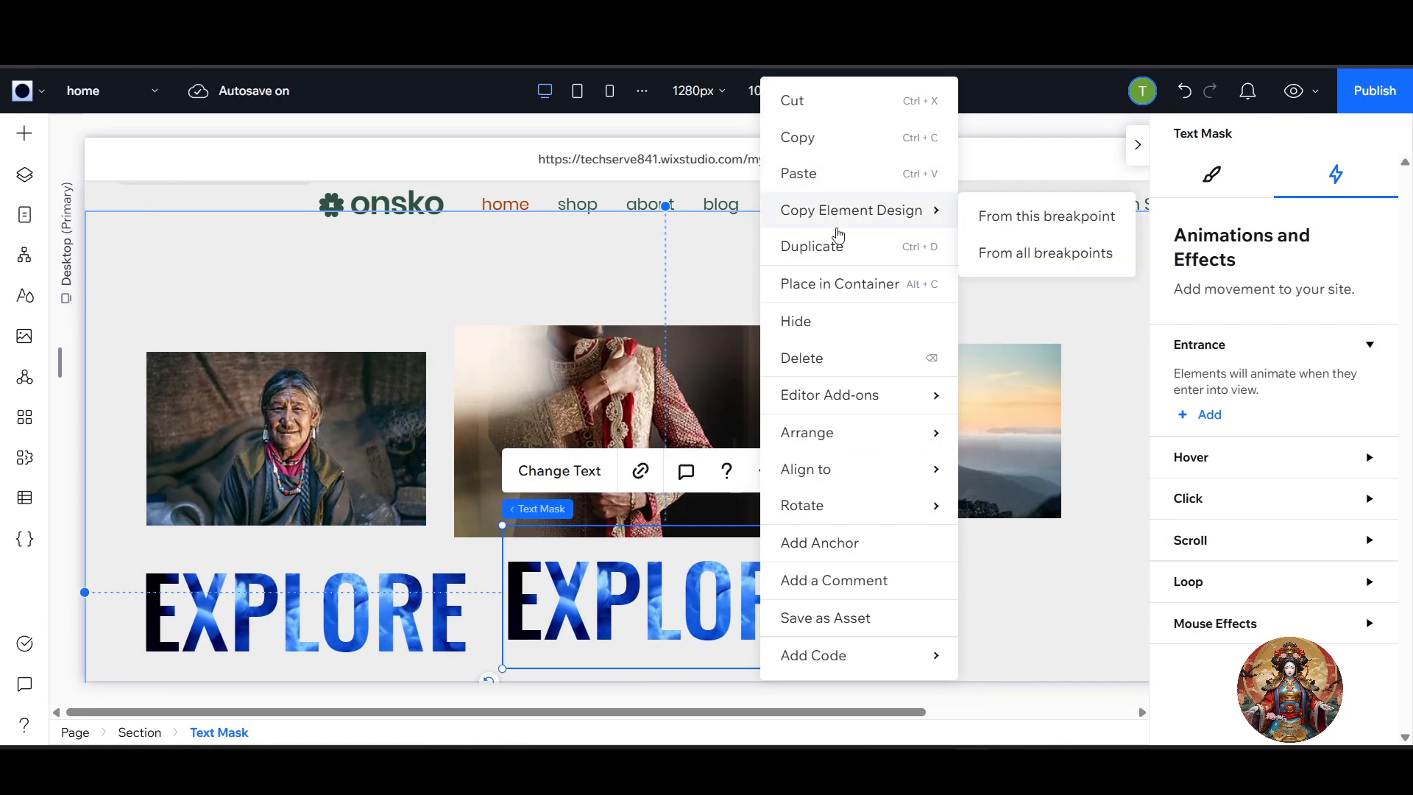
left_click(816, 246)
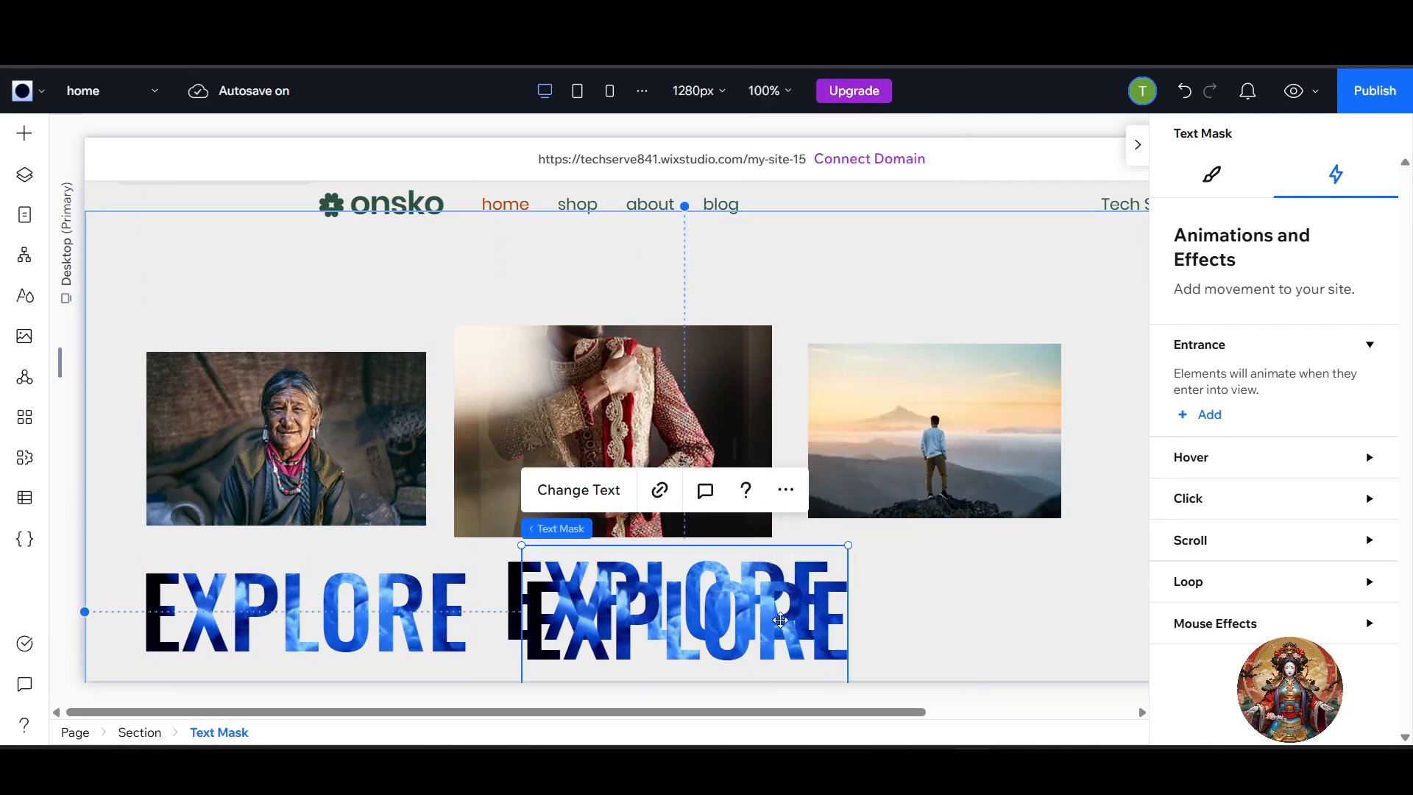
left_click_drag(780, 617, 1103, 598)
left_click(259, 598)
left_click_drag(259, 598, 259, 589)
Combine the three EXPLORE text masks into a horizontal stack.
left_click_drag(255, 672, 957, 589)
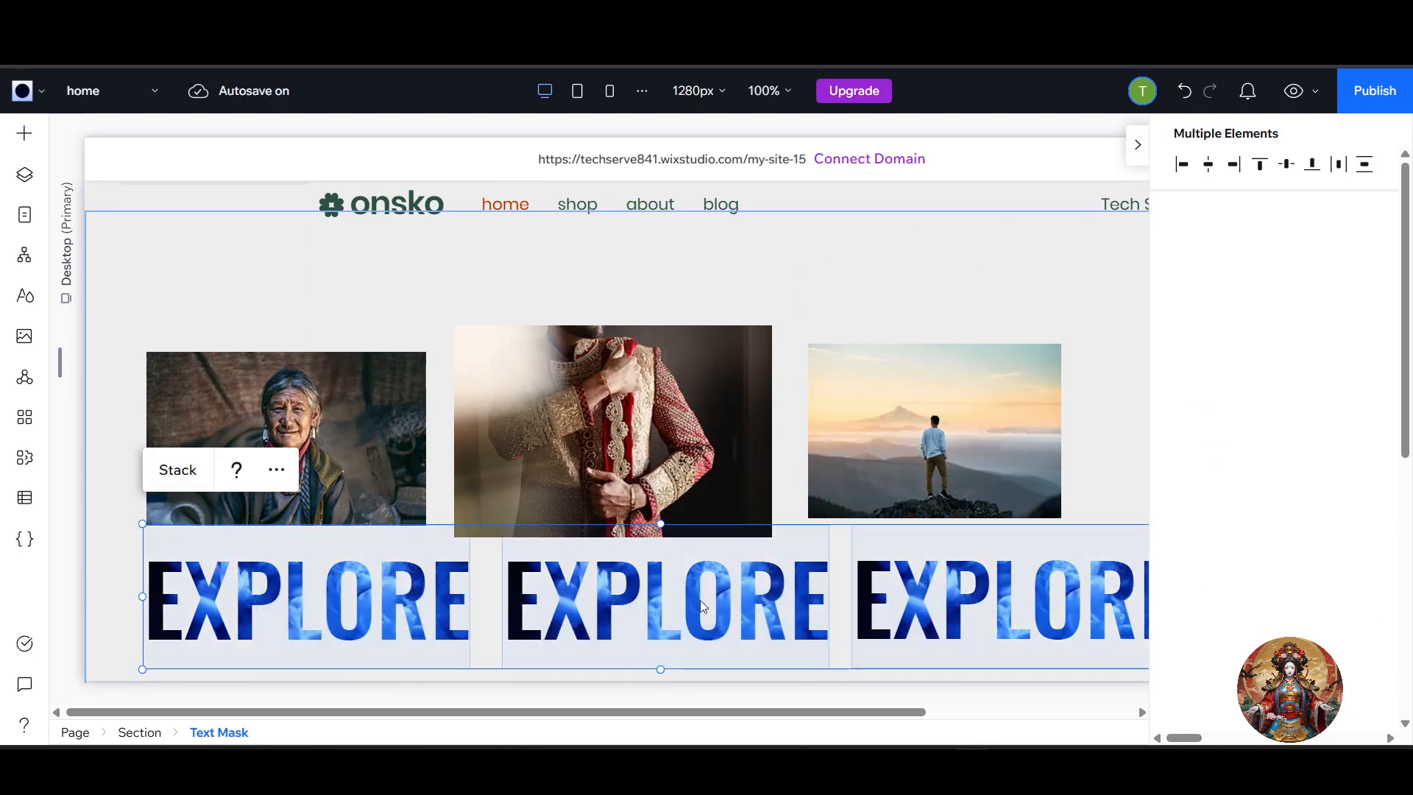
left_click(162, 480)
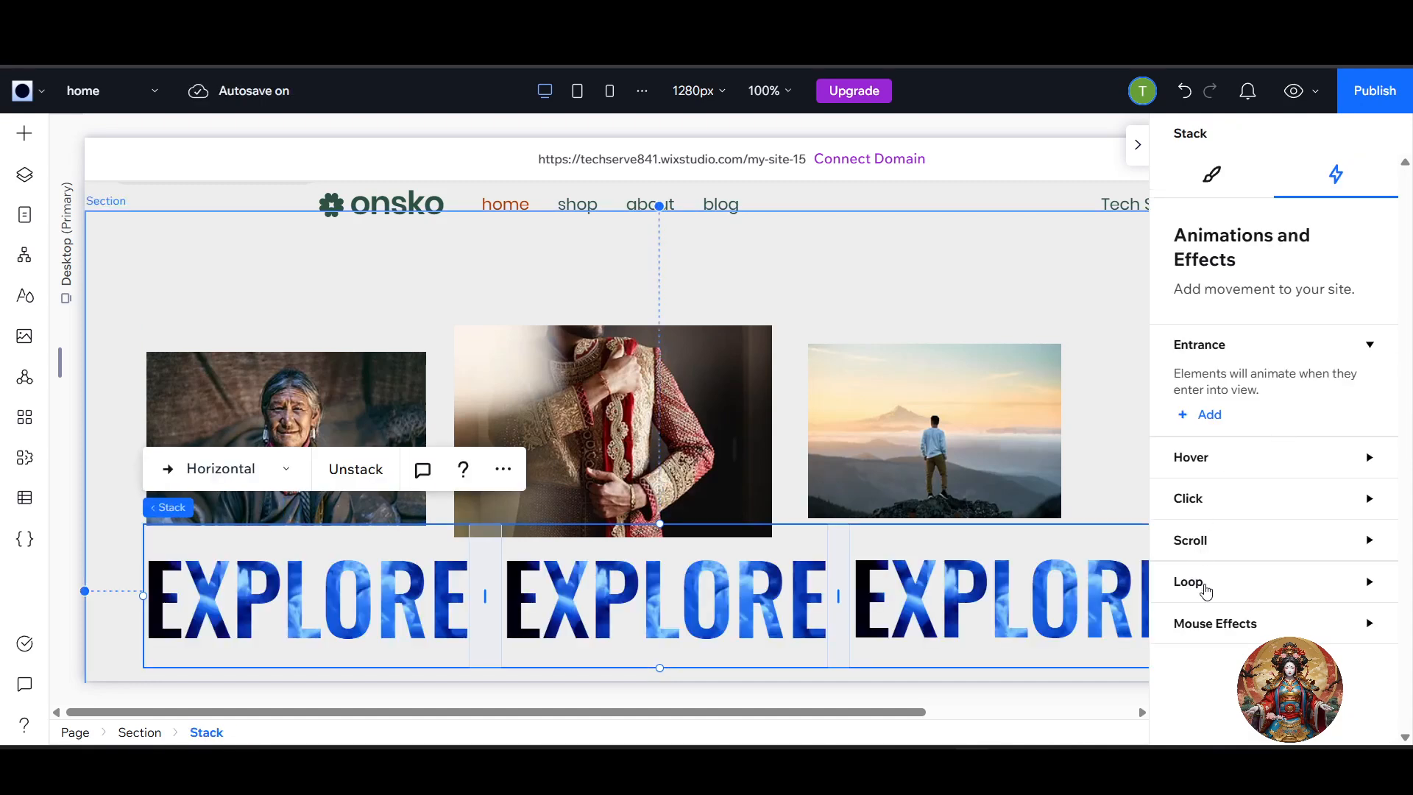
Add a Cross loop animation to the EXPLORE text mask stack.
left_click(1204, 586)
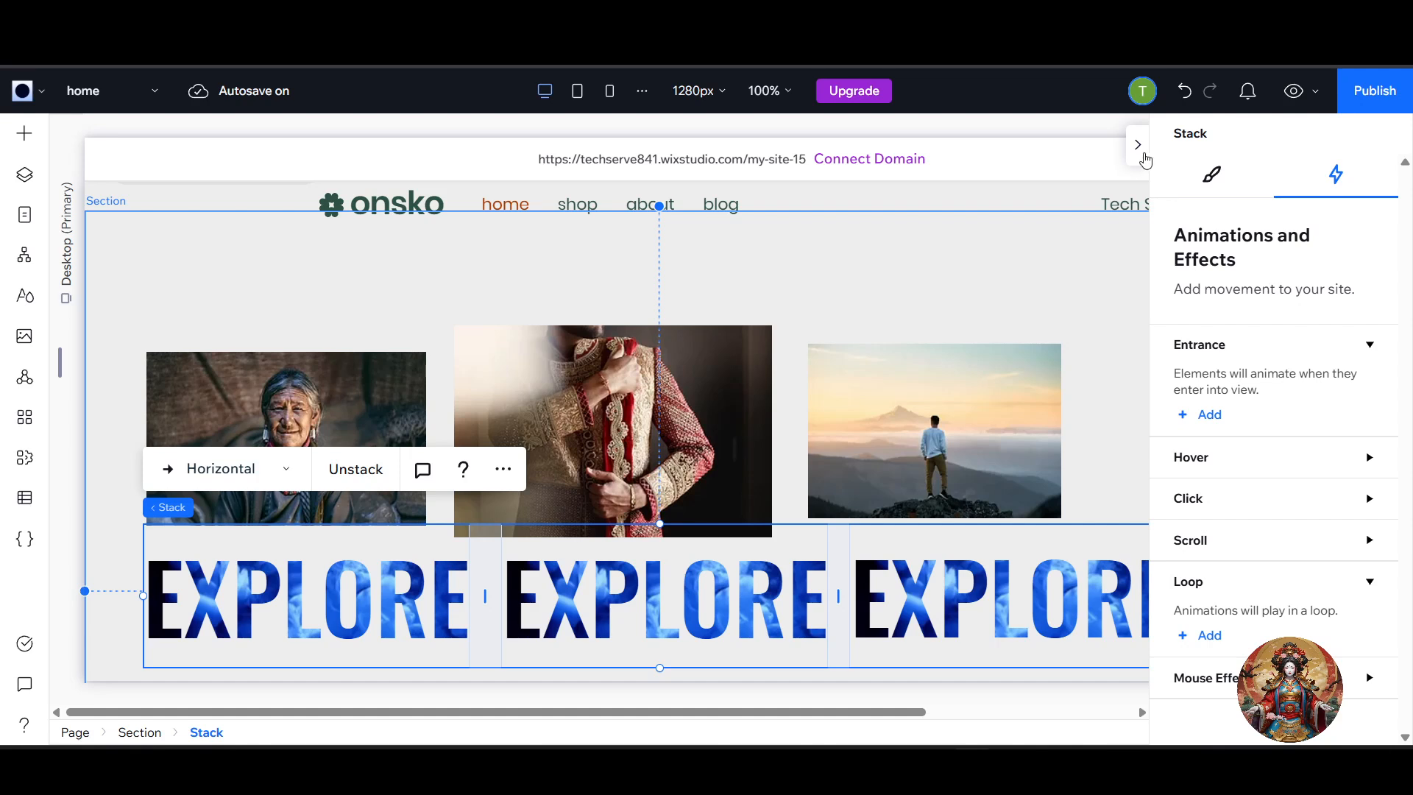
left_click(1140, 153)
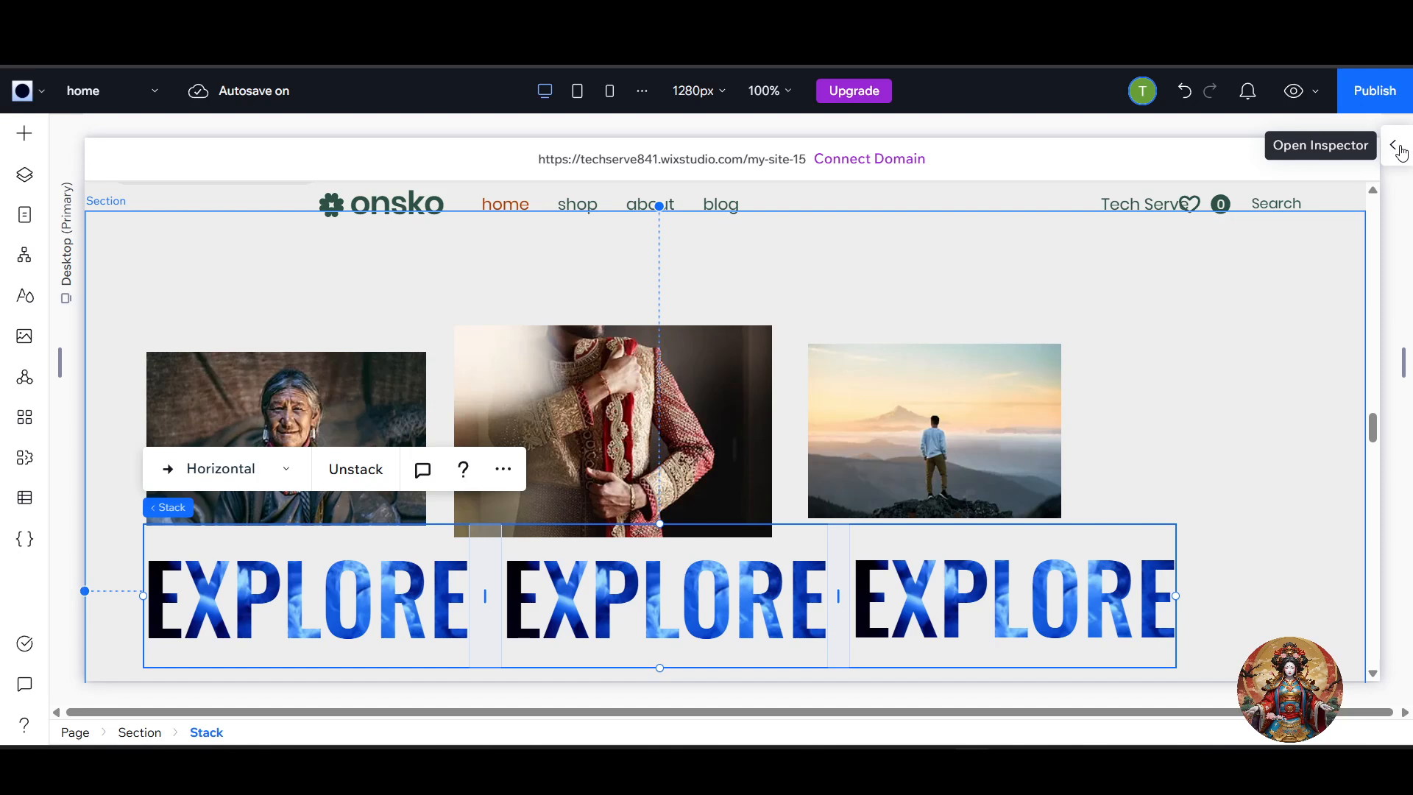
left_click(1399, 151)
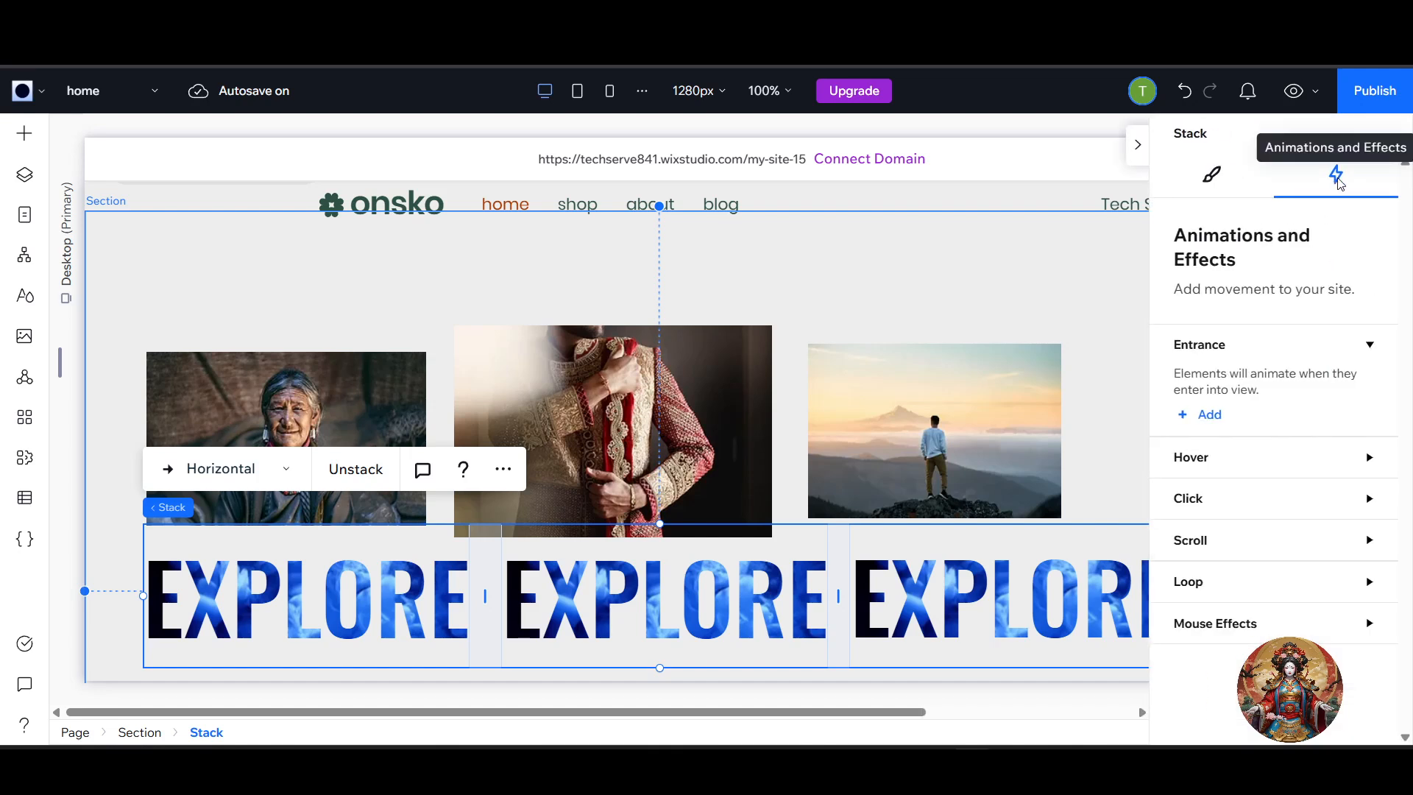
left_click(1181, 586)
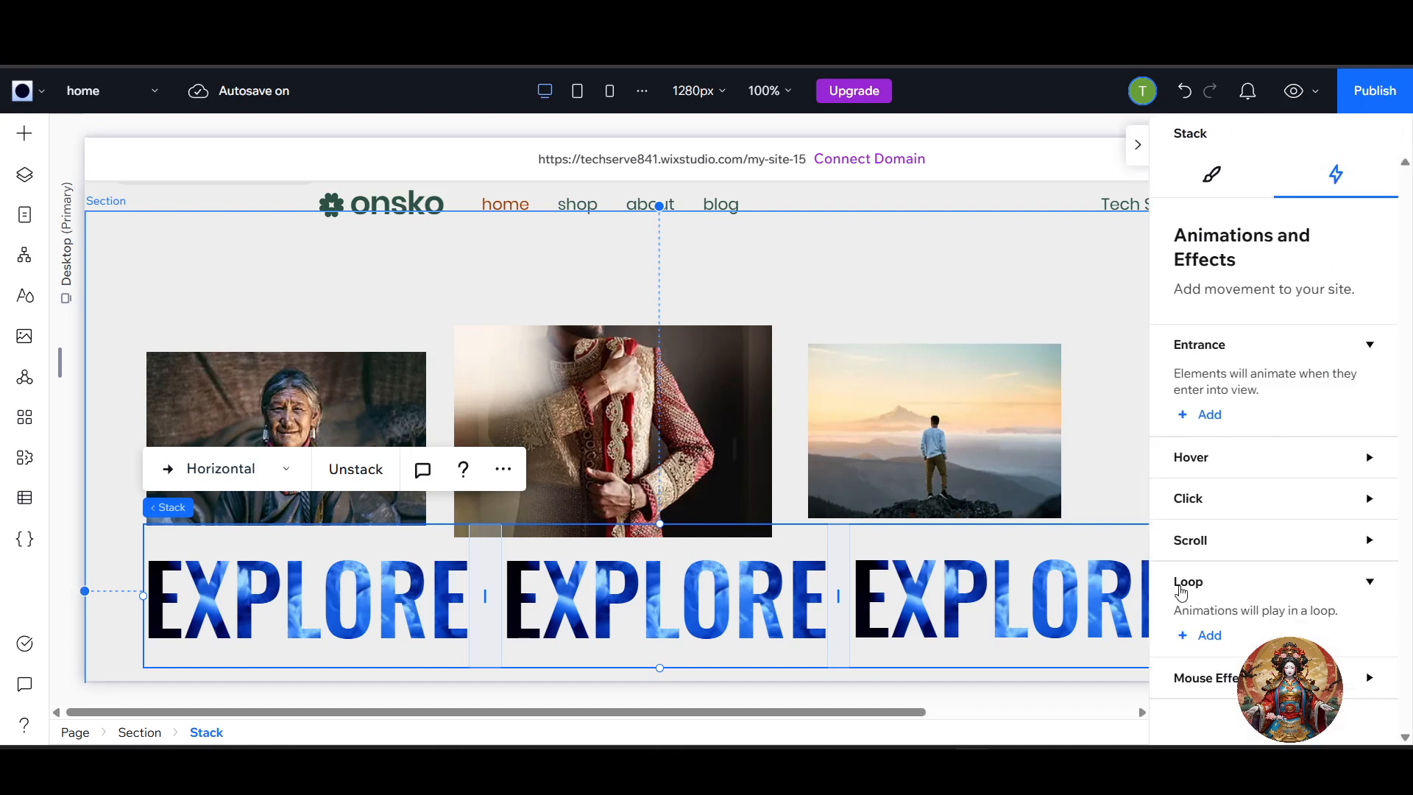
left_click(1207, 641)
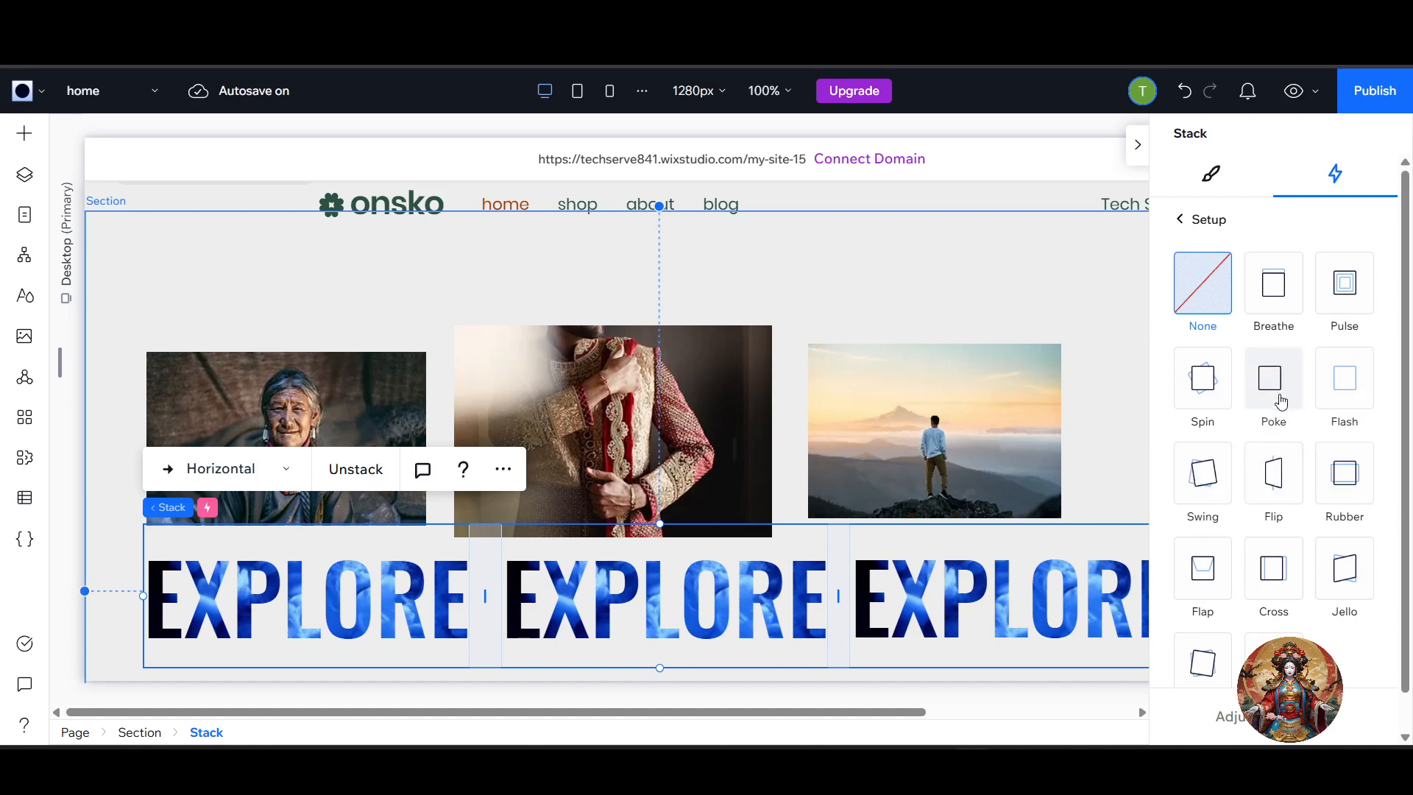
left_click(1284, 585)
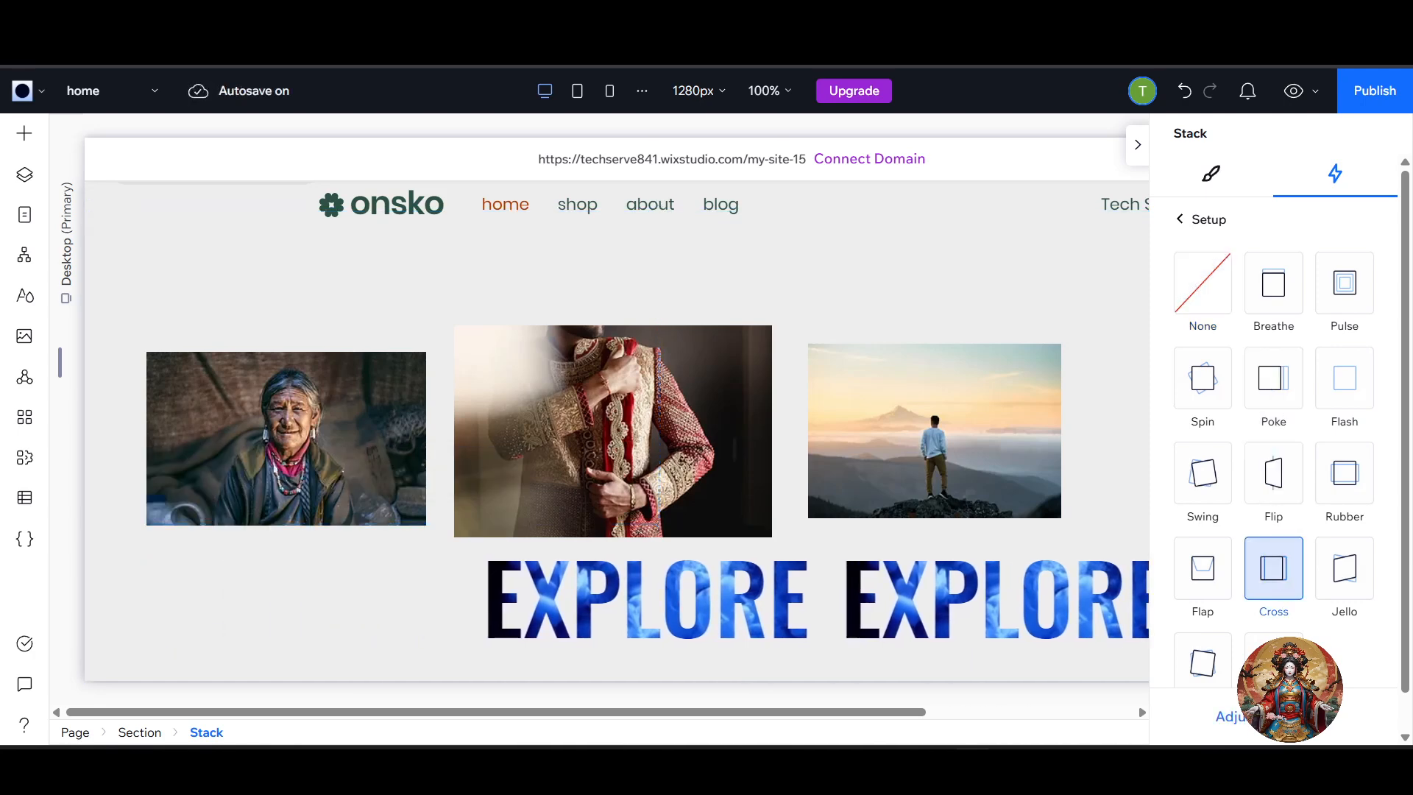
Try a longer duration, up to about 46 s, for the EXPLORE stack's Cross loop from the right.
left_click(1267, 716)
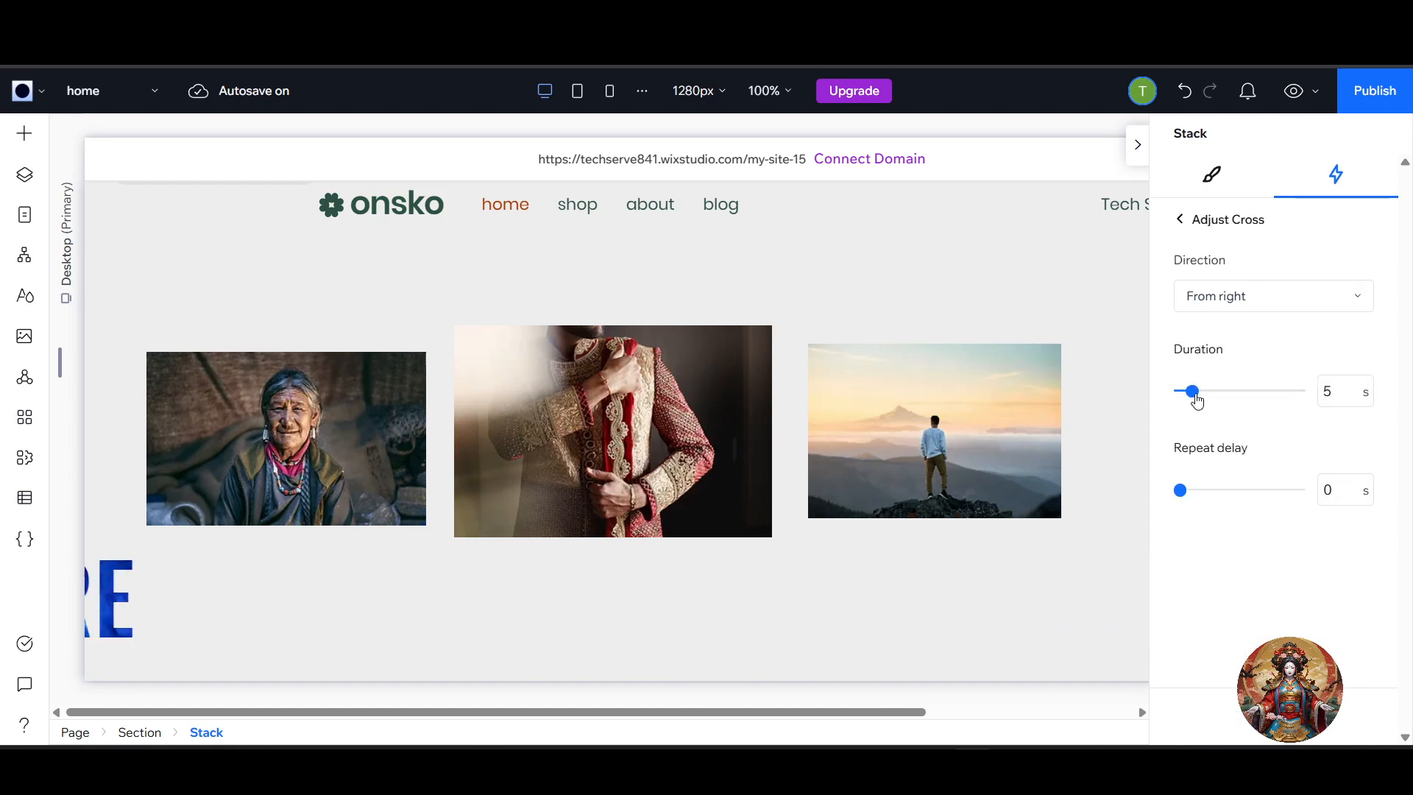
left_click_drag(1192, 392, 1297, 402)
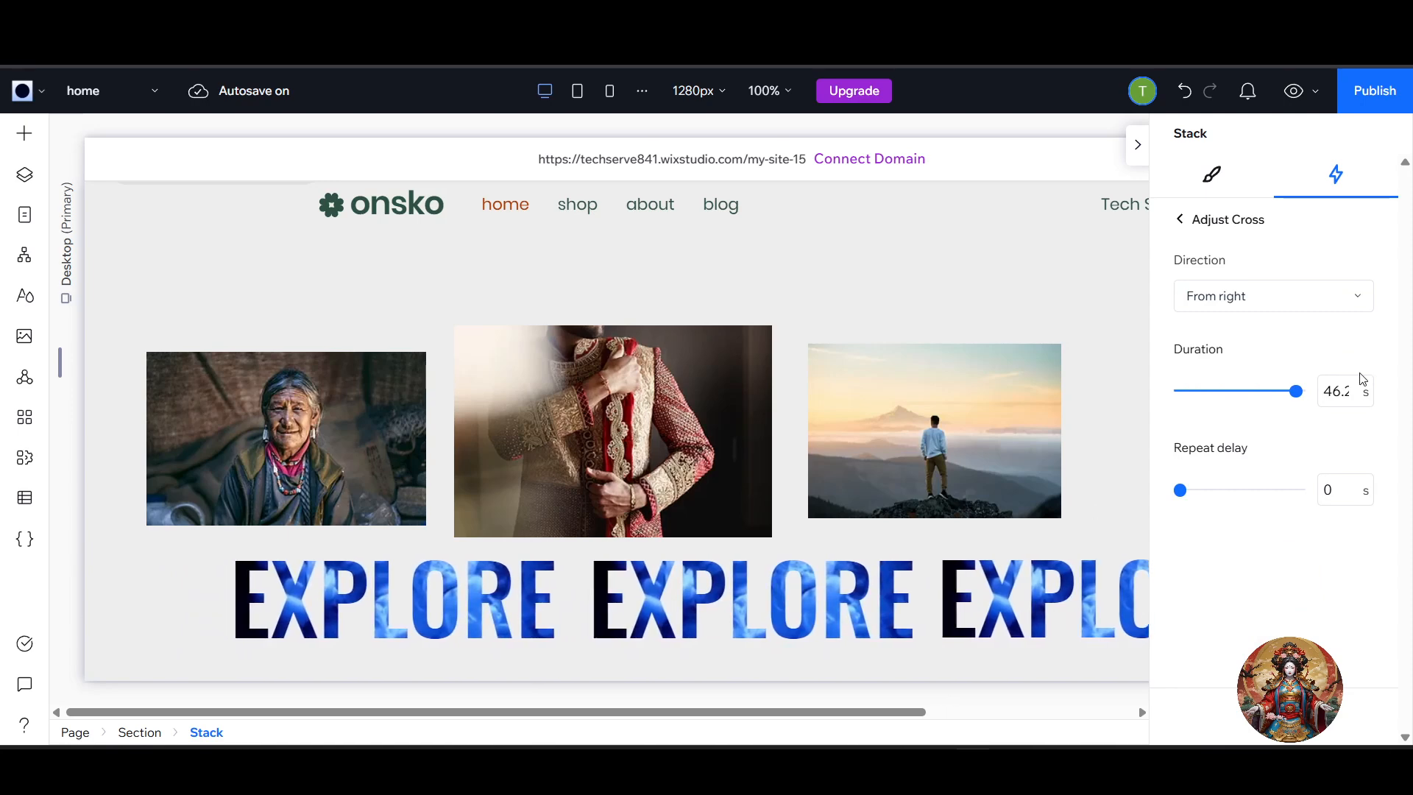
left_click_drag(1298, 400, 1106, 427)
left_click(1104, 425)
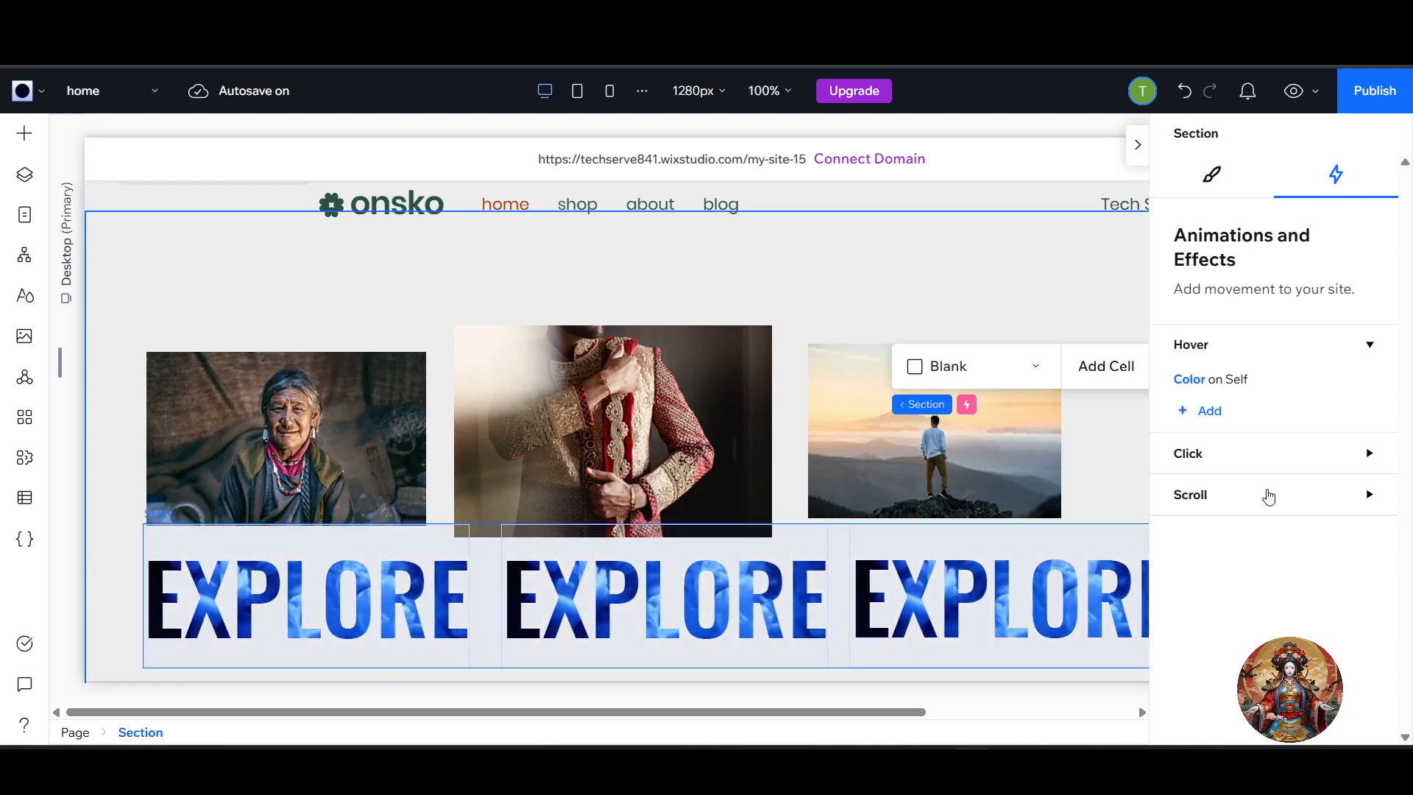
left_click(1210, 387)
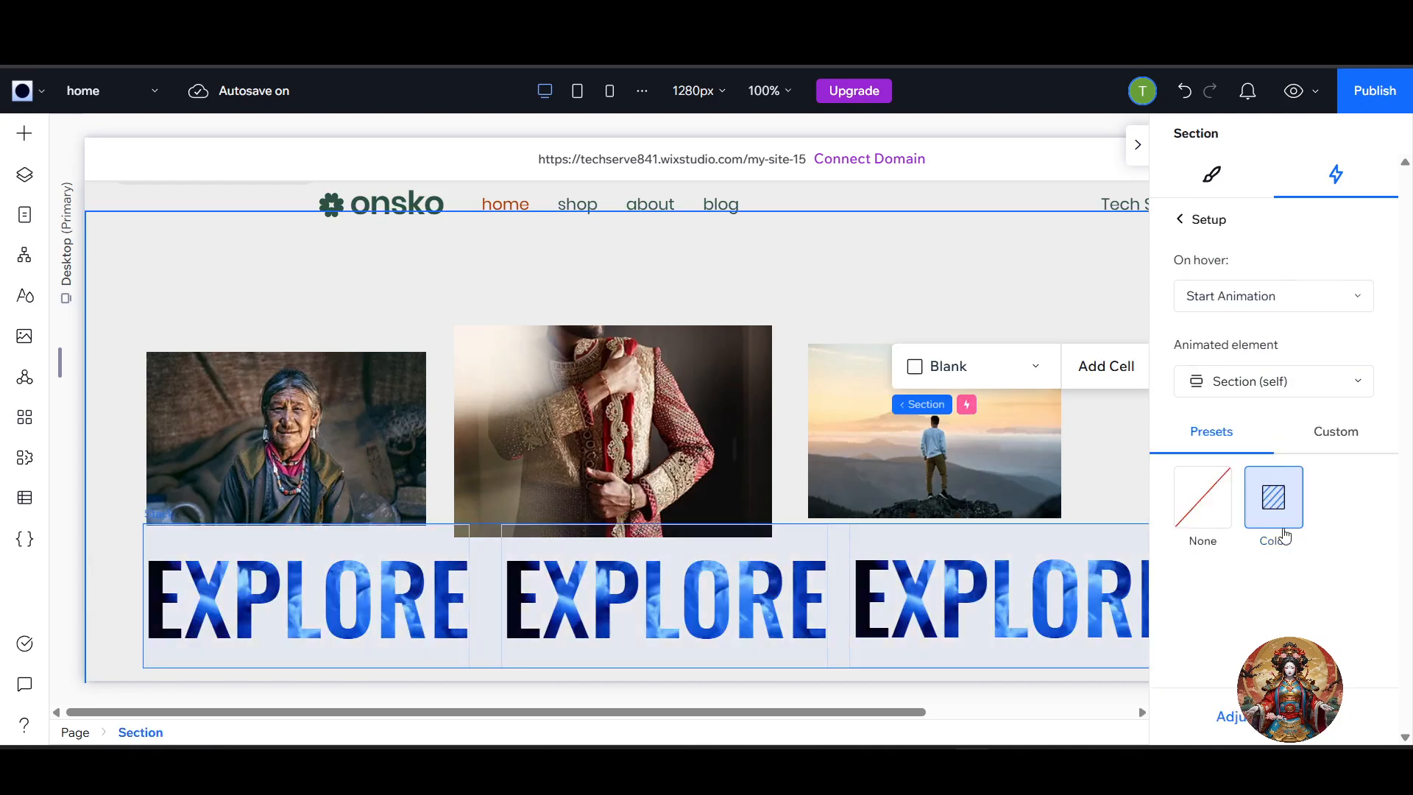
left_click(1267, 716)
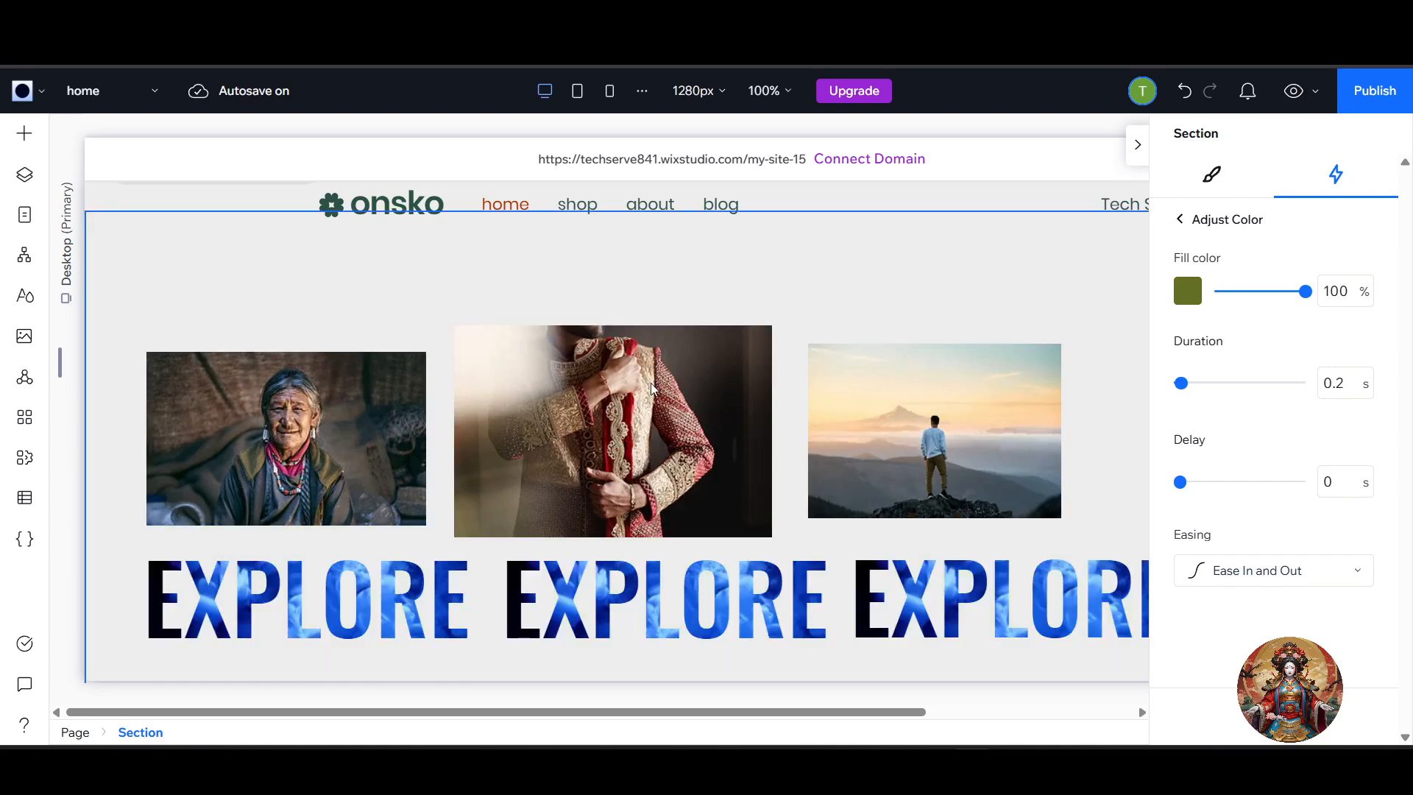
left_click(1179, 220)
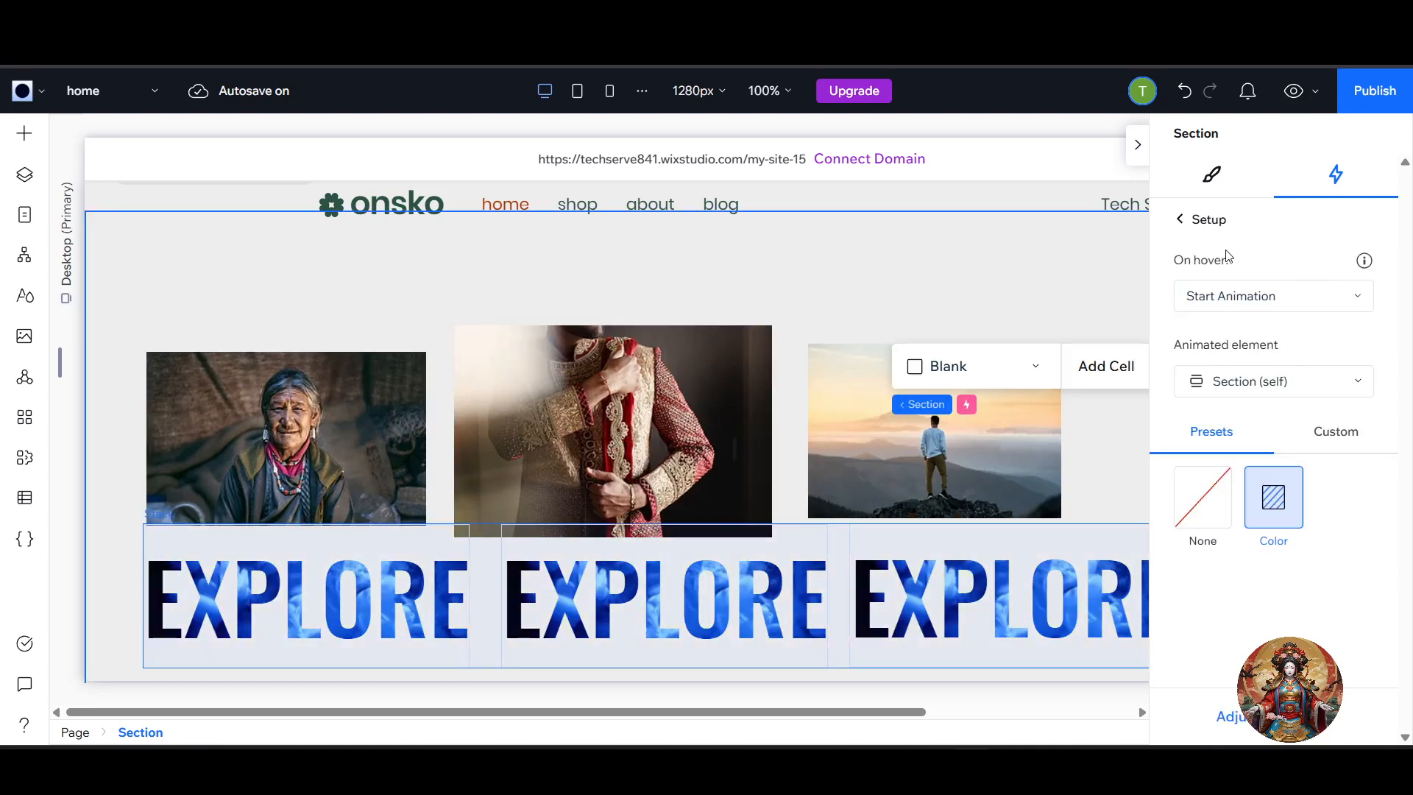
left_click(1180, 219)
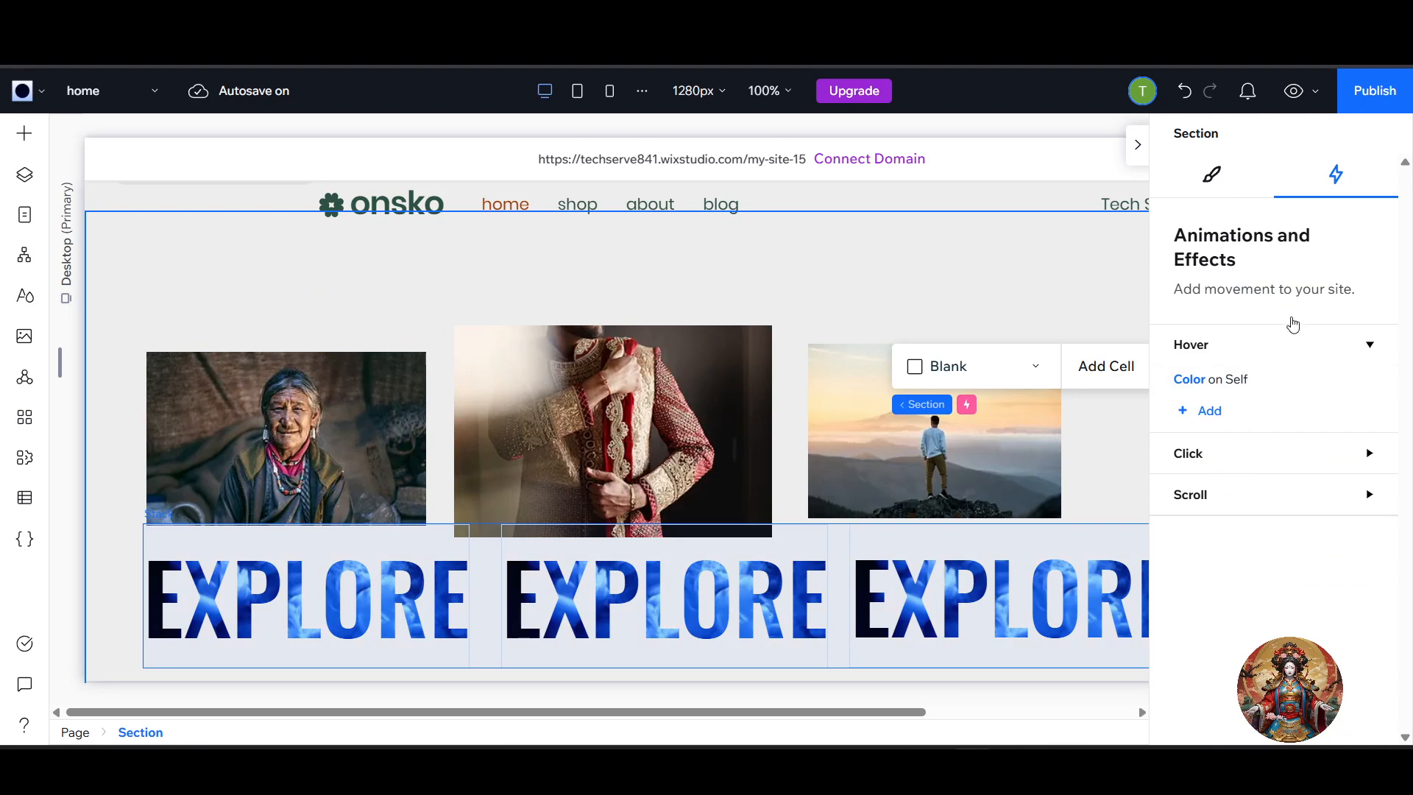
Set the duration of the EXPLORE stack's Cross loop animation to 16.3 s.
left_click(846, 567)
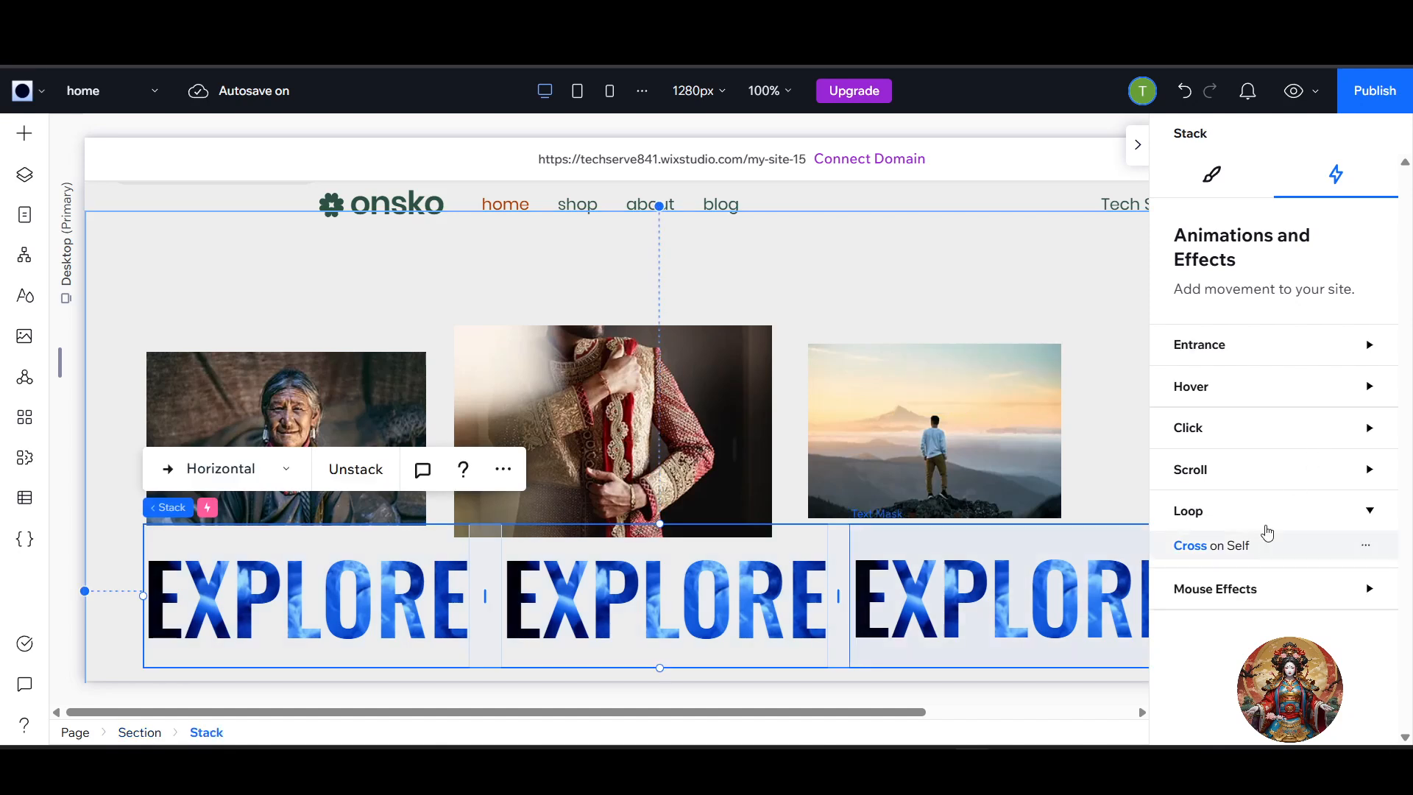
left_click(1236, 554)
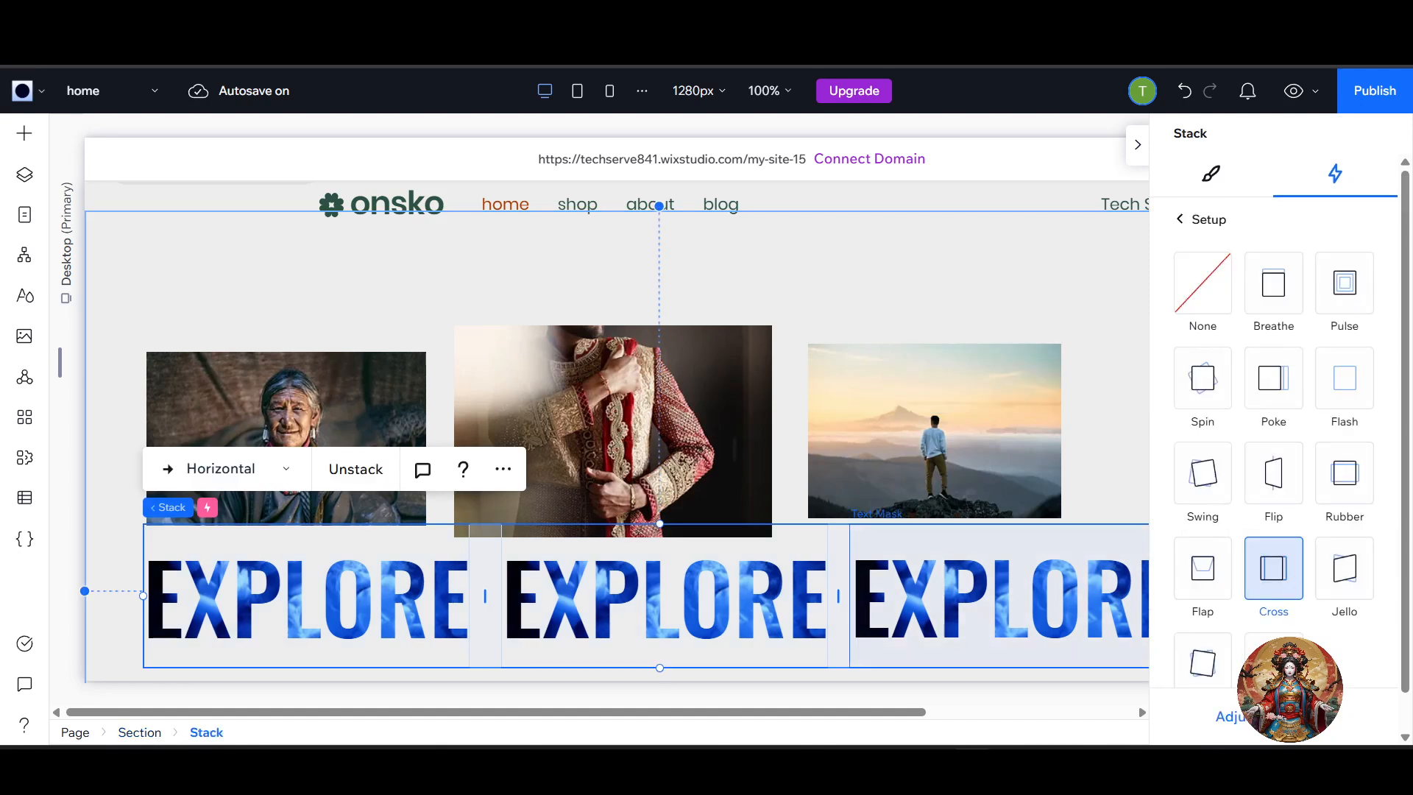
left_click(1243, 716)
left_click_drag(1246, 380, 1179, 391)
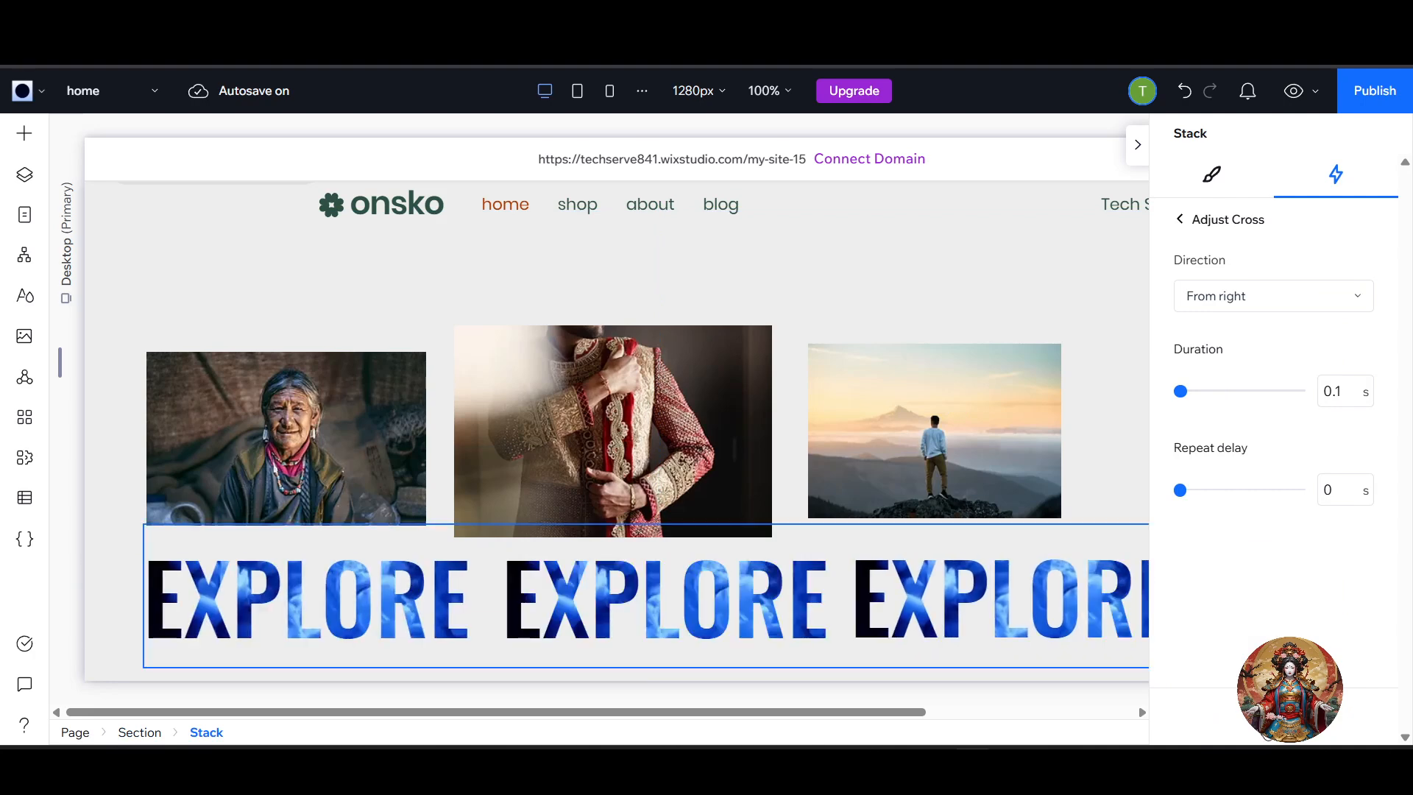
left_click(1218, 393)
scroll(823, 469, "down", 1)
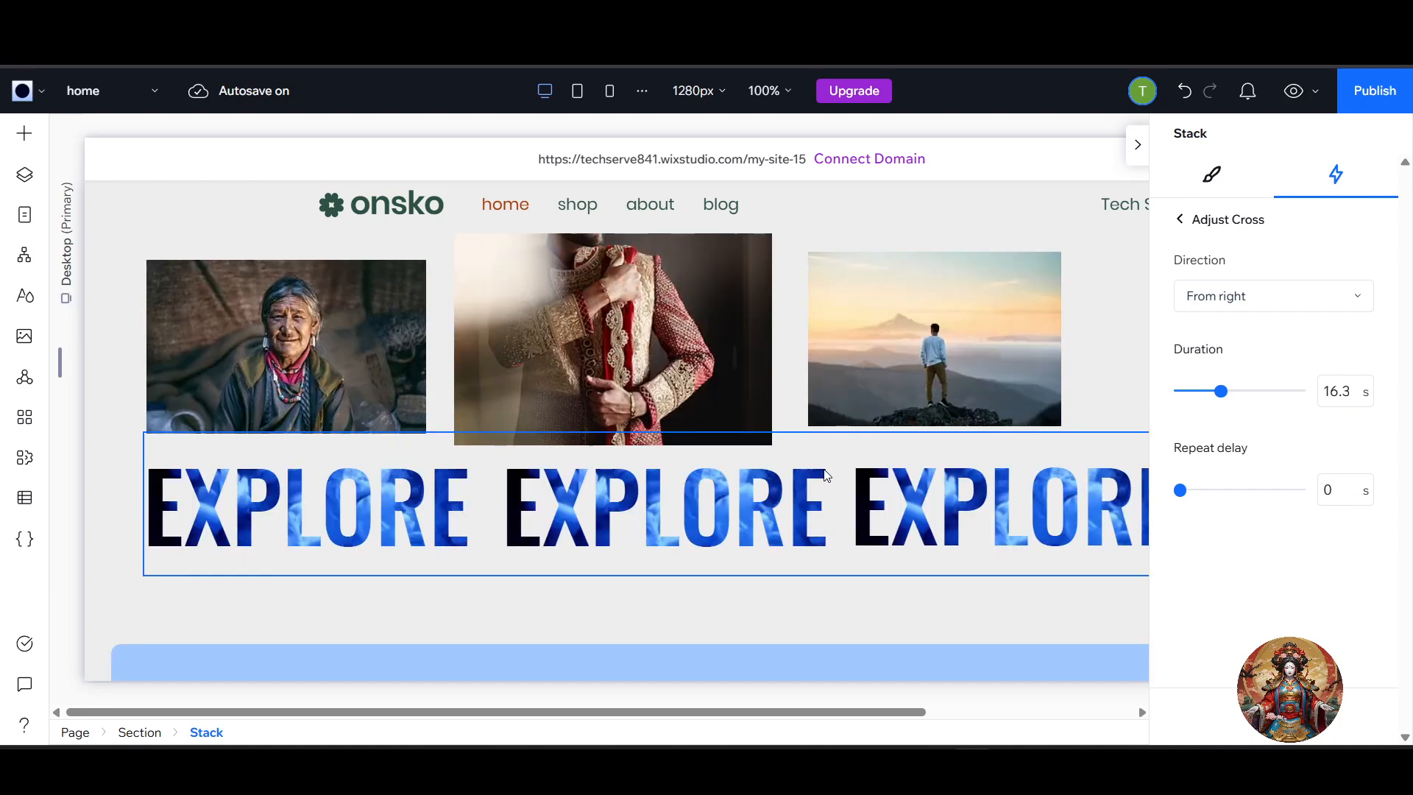